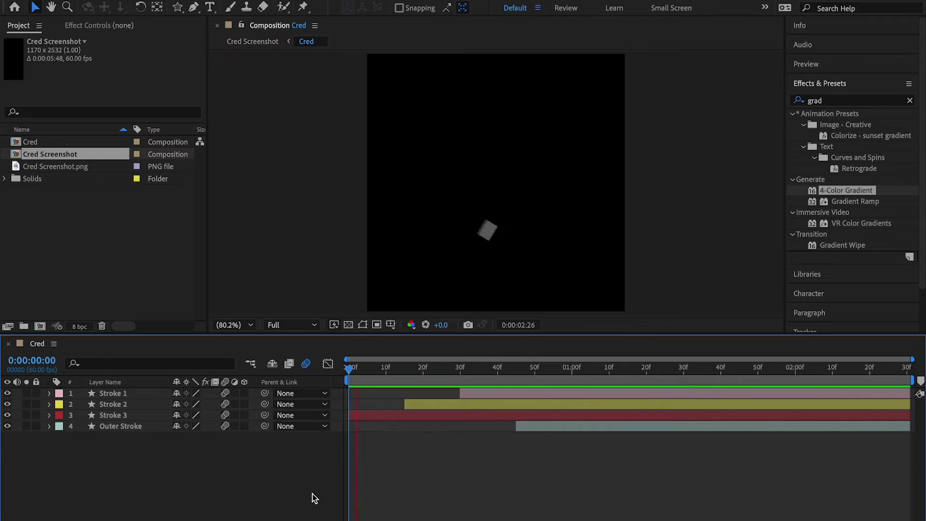
Preview the finished Cred logo animation and scrub through its stroke build-up to about 0:00:01:36.
key("space")
left_click_drag(510, 379, 578, 376)
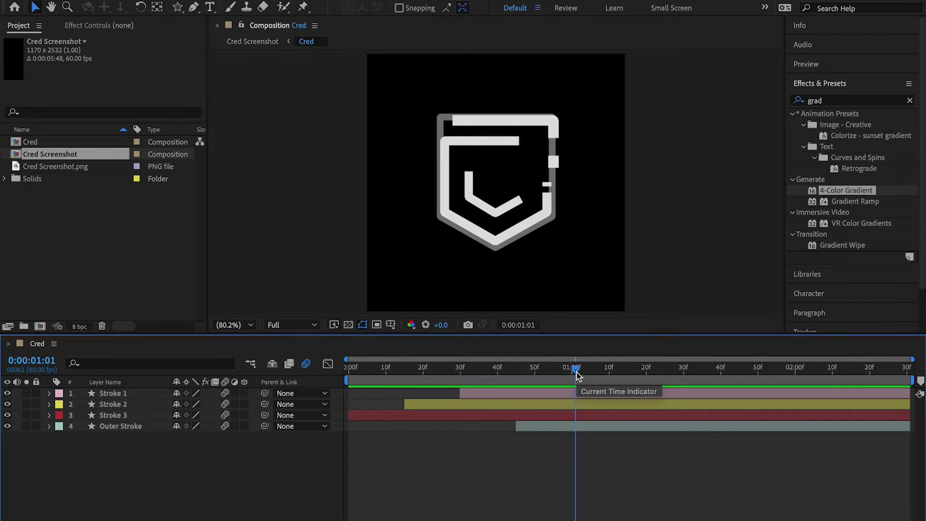
left_click_drag(578, 376, 707, 369)
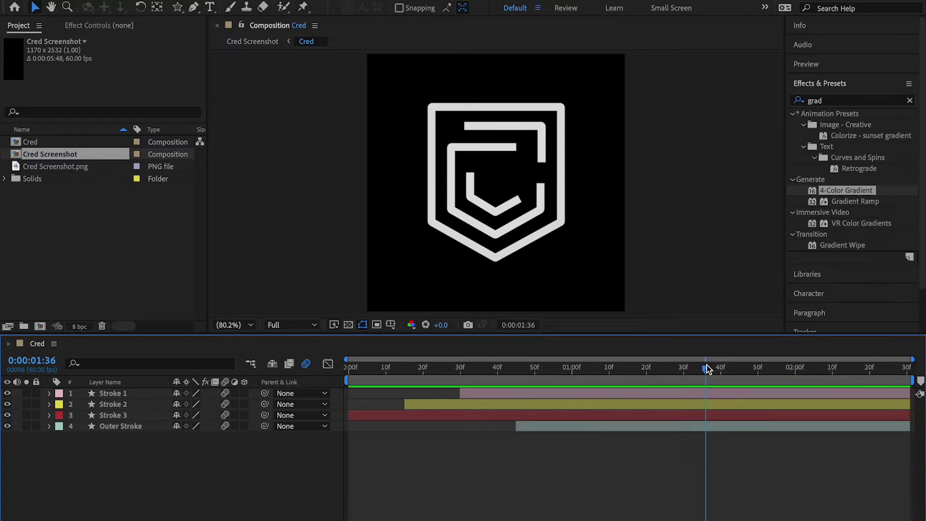
Switch to Figma and examine the Cred logo's outer shield and separate inner stroke vectors.
key("super+Tab")
left_click(509, 196)
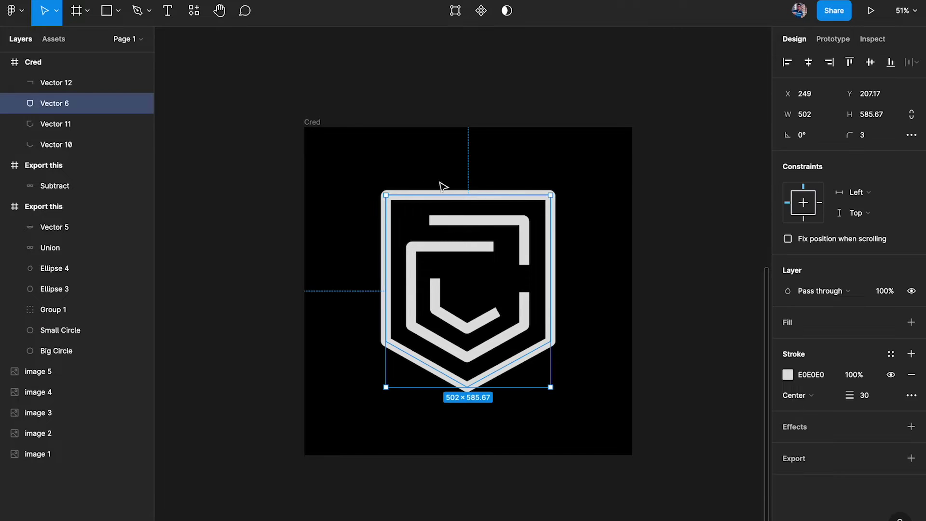
scroll(492, 257, "up", 1)
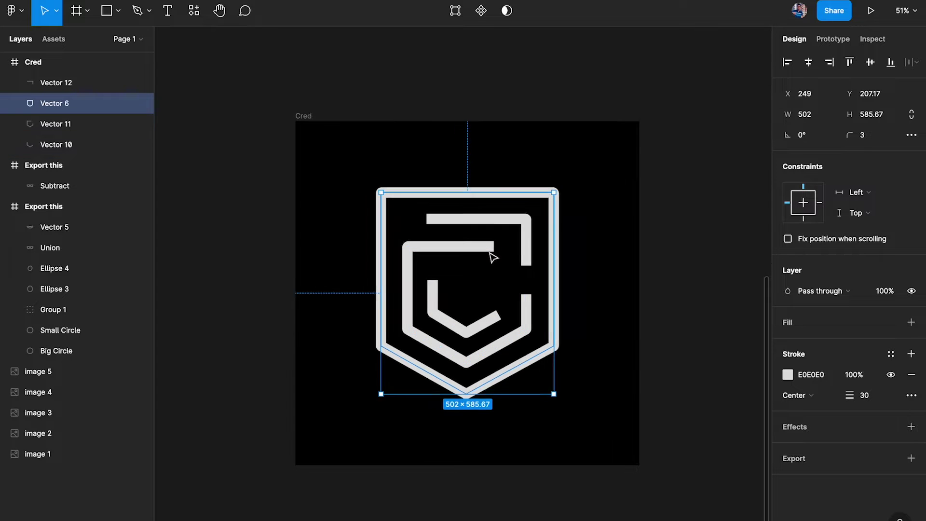
scroll(492, 257, "up", 1)
left_click(475, 212)
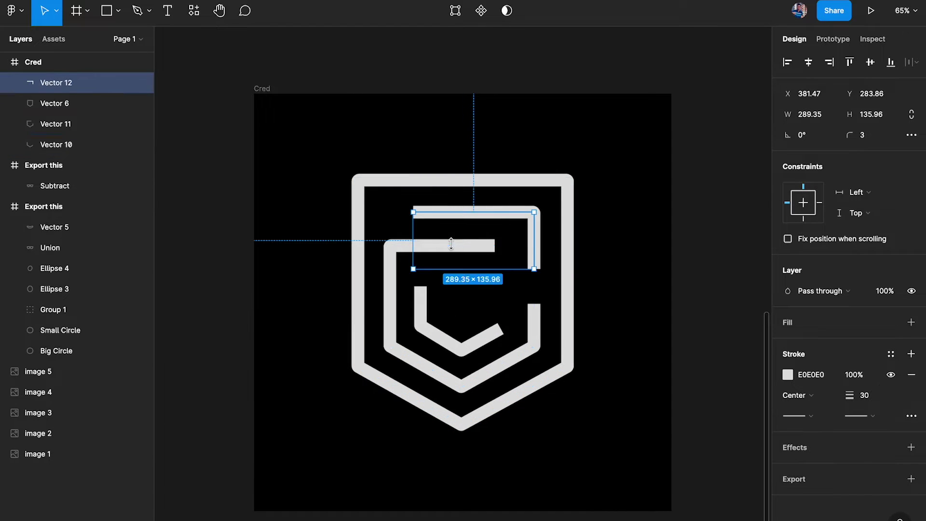
left_click(451, 243)
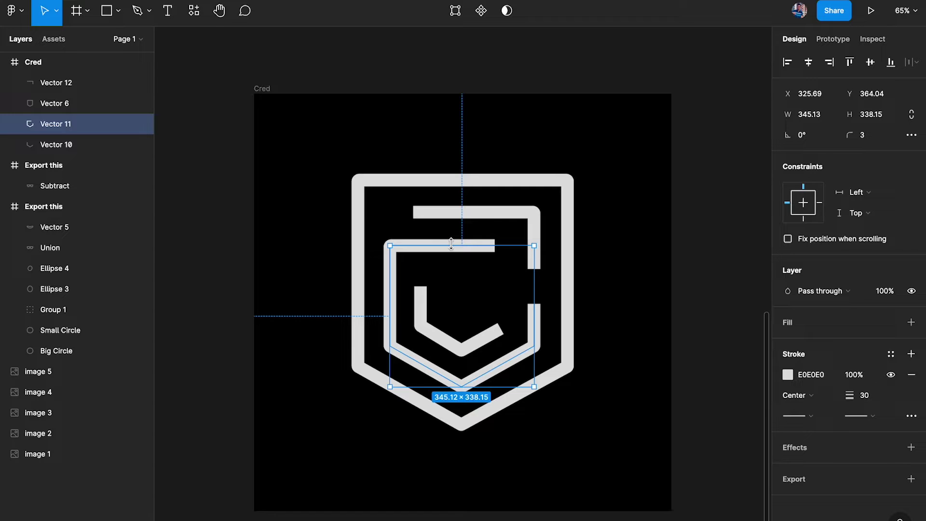
left_click(462, 183)
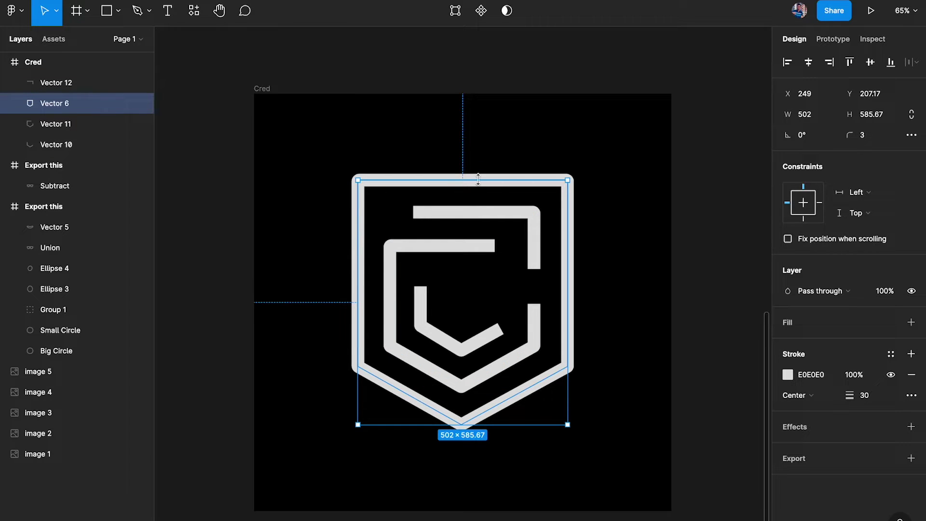
left_click(469, 215)
left_click(71, 121)
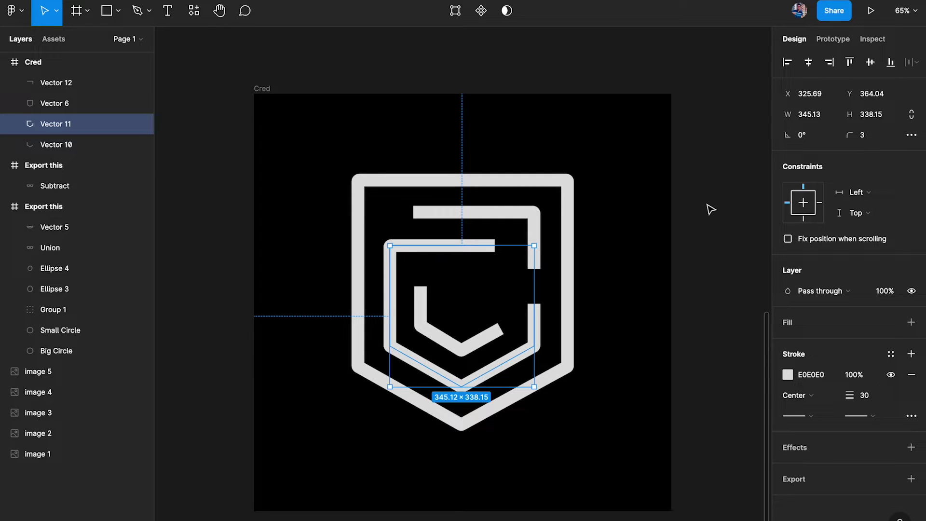
scroll(603, 259, "up", 3)
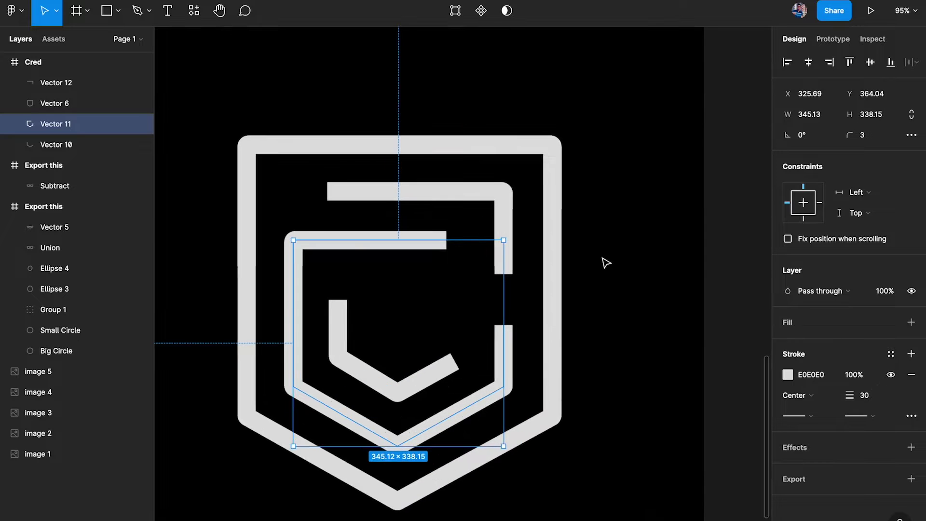
left_click(553, 226)
scroll(612, 200, "down", 5)
left_click(614, 200)
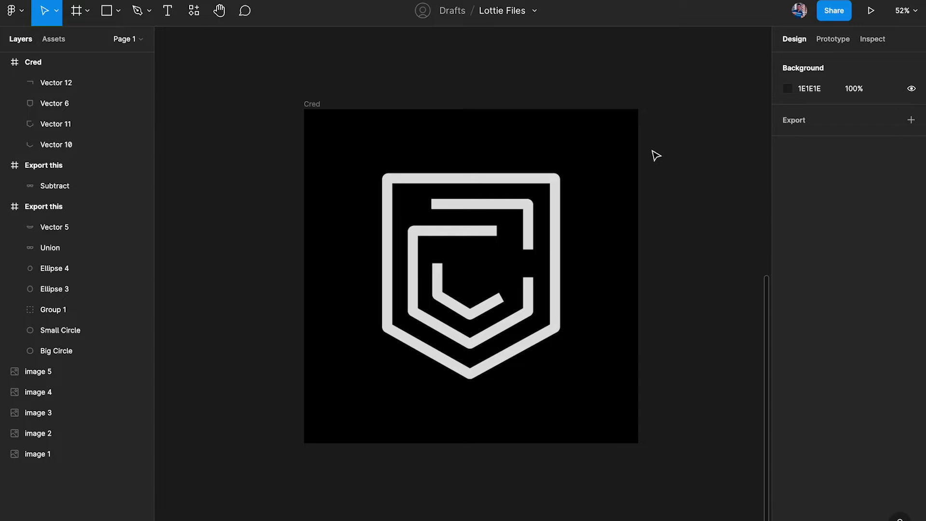
Send the whole Cred frame from Figma to After Effects with the AEUX plugin.
scroll(656, 155, "up", 1)
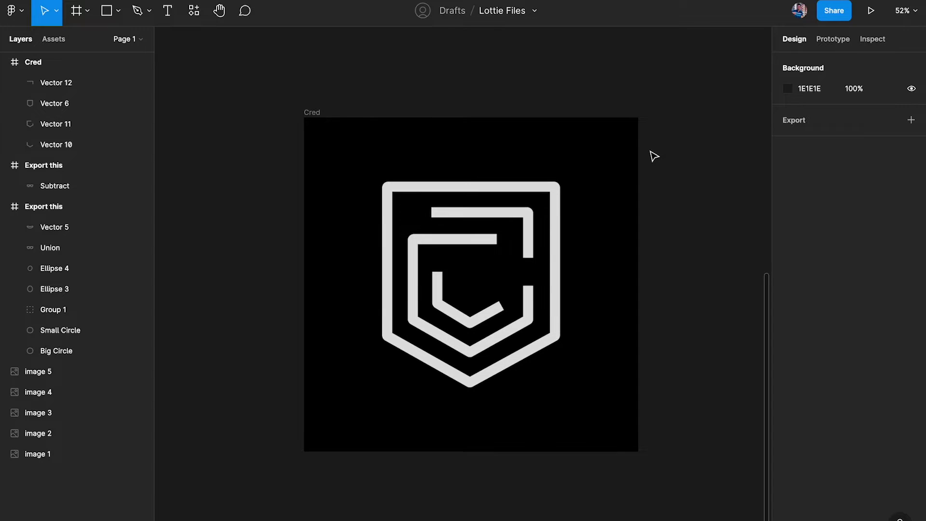
left_click(332, 0)
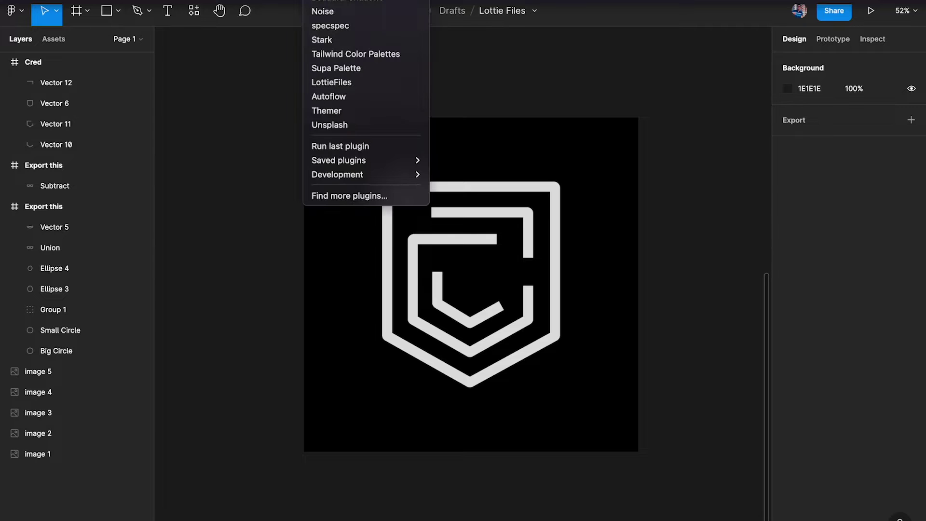
mouse_move(366, 172)
left_click(456, 175)
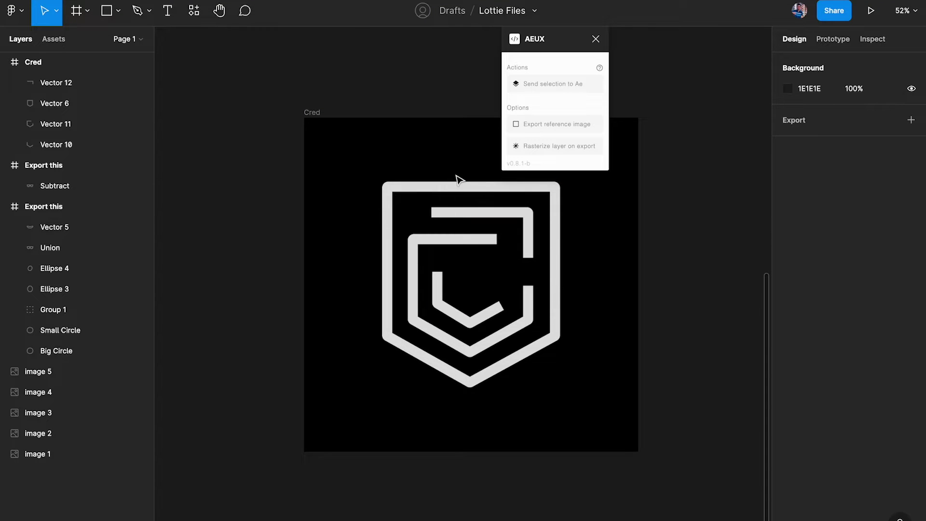
left_click(315, 113)
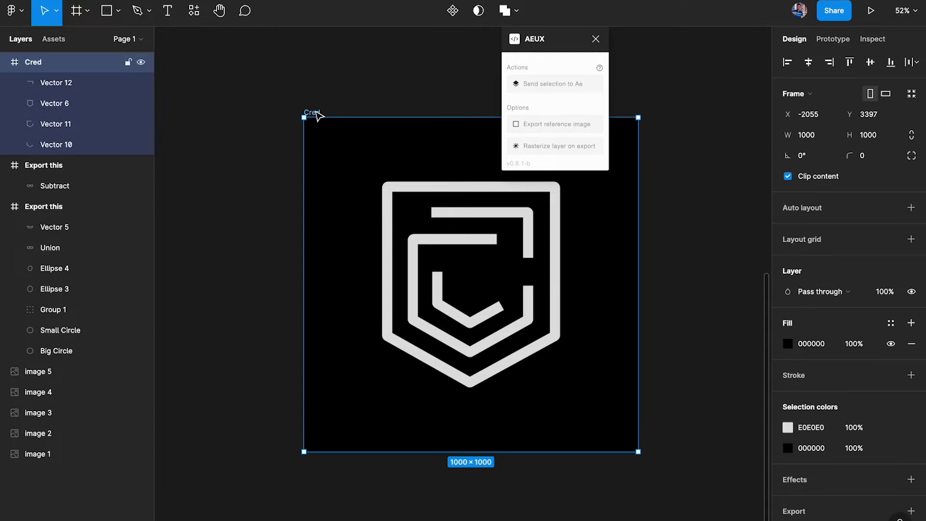
left_click(543, 85)
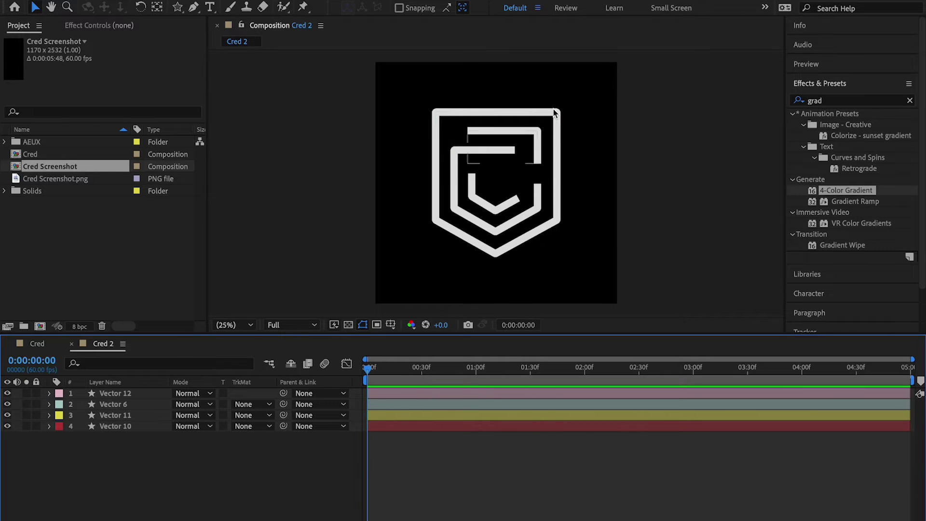
Compare the finished Cred composition at about 0:00:01:08 with the imported Cred 2 composition and its timeline layers.
left_click(35, 343)
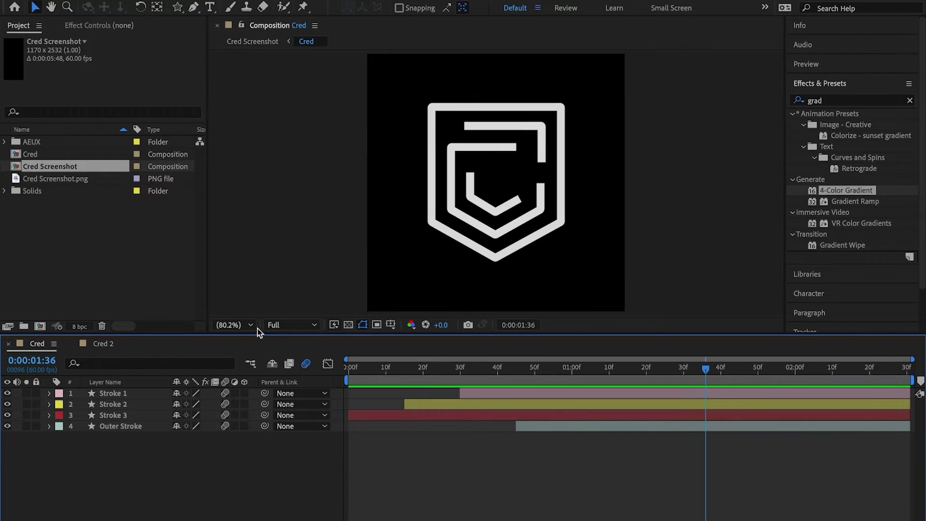
left_click_drag(505, 373, 601, 341)
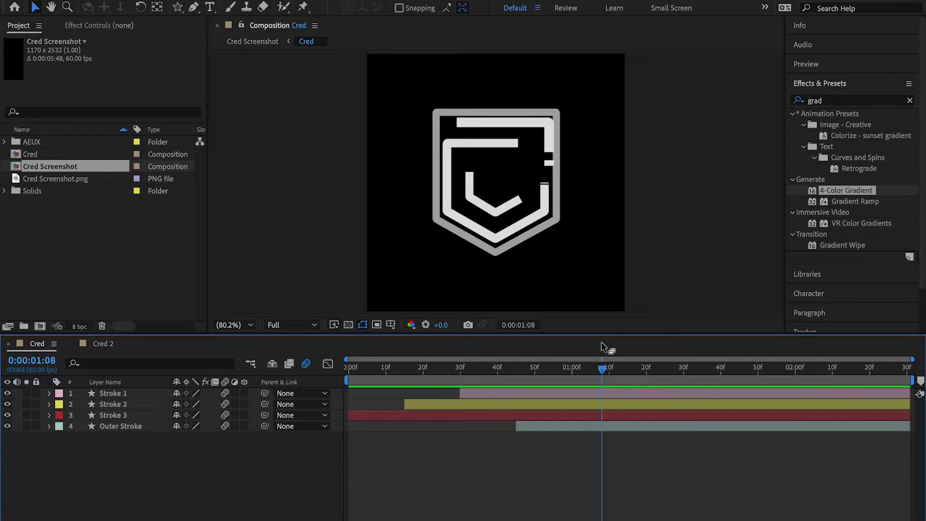
left_click(102, 344)
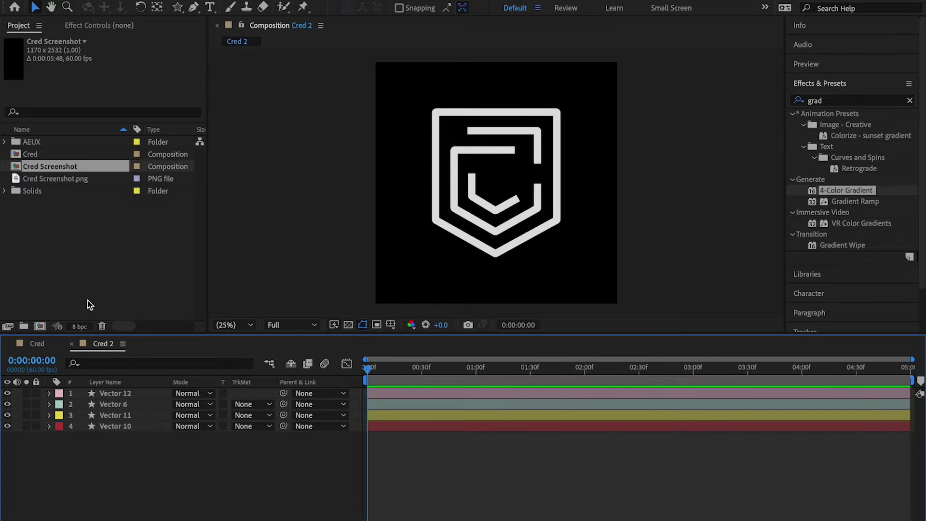
double_click(95, 346)
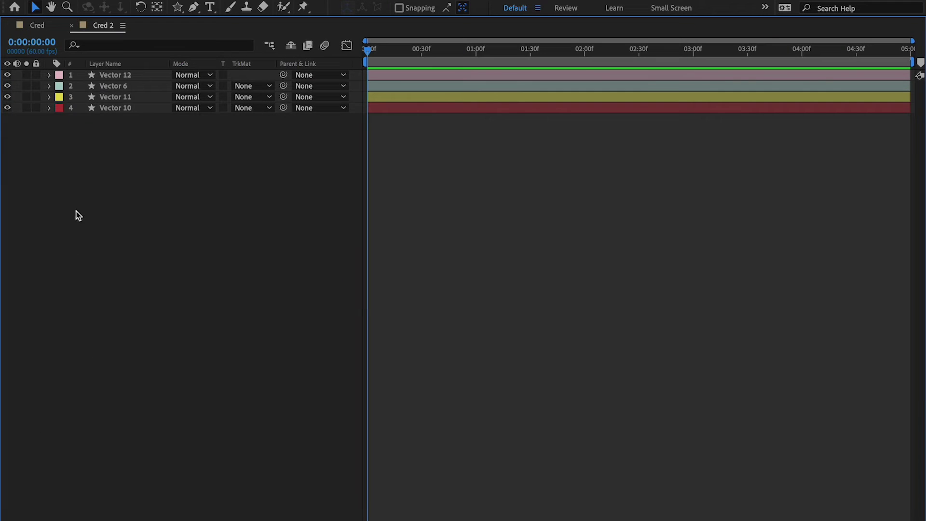
double_click(153, 23)
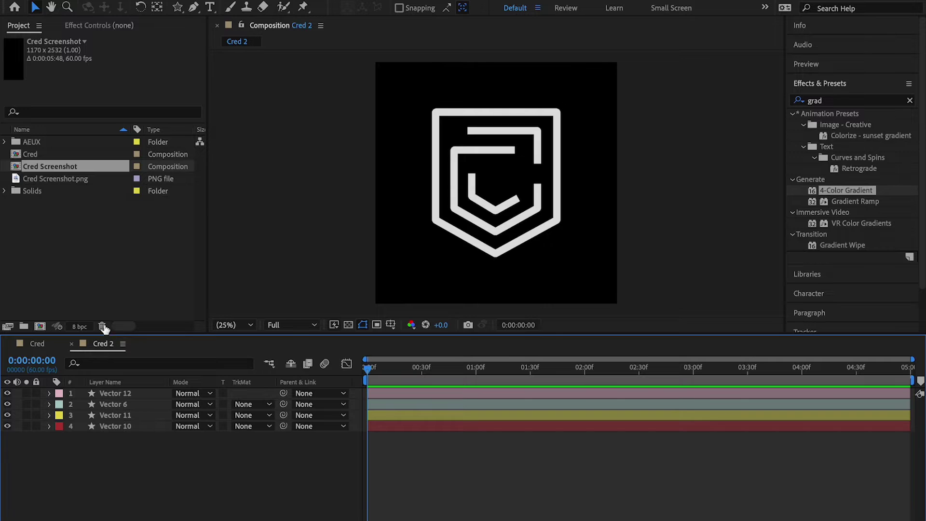
Find the imported Cred 2 composition in the project and rename it Cred Tutorial.
left_click(70, 112)
type("cred")
left_click(58, 168)
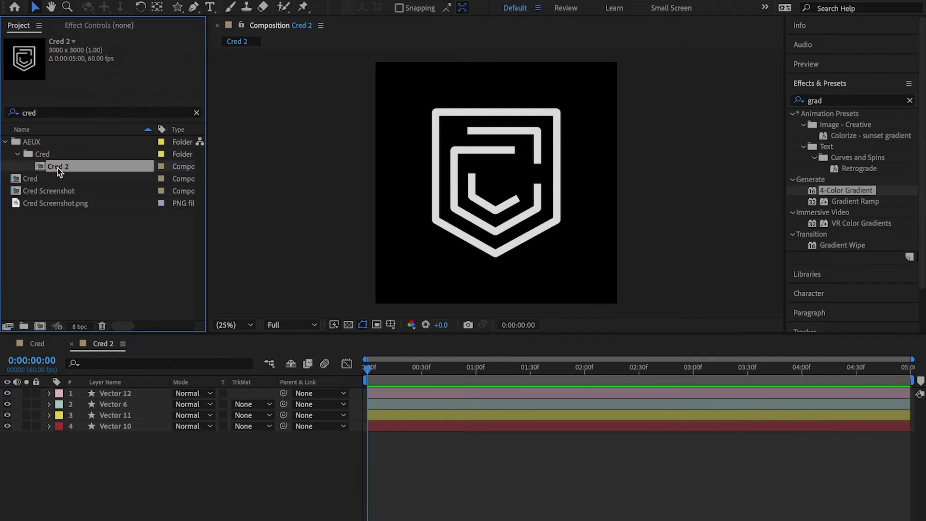
key("Return")
key("Right")
key("BackSpace")
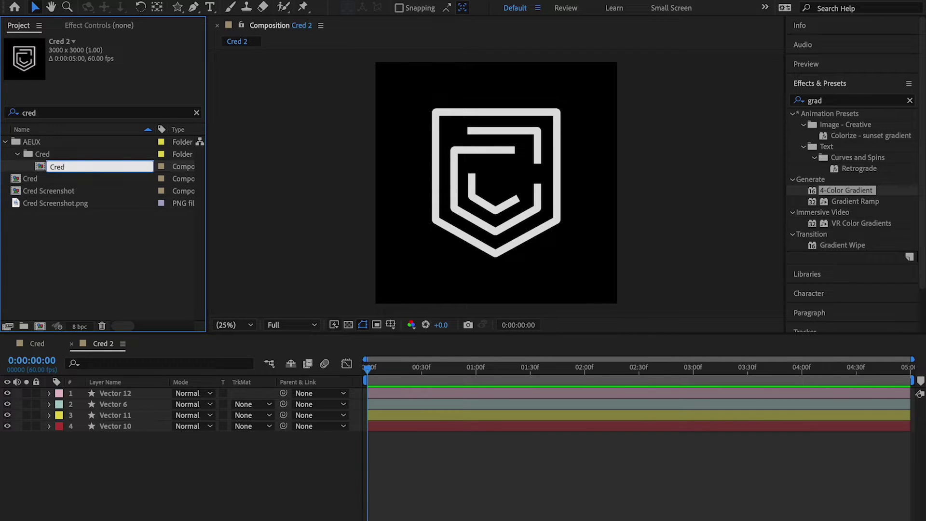
type("Tutorial")
key("Return")
left_click(112, 497)
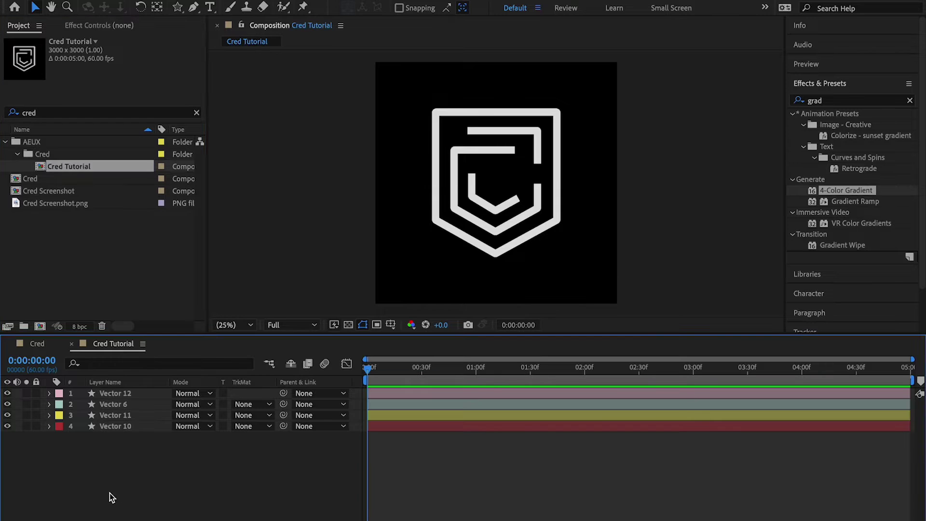
Rename the Vector 12 layer as Stroke 1, matching the layer name in the finished Cred composition.
left_click(128, 394)
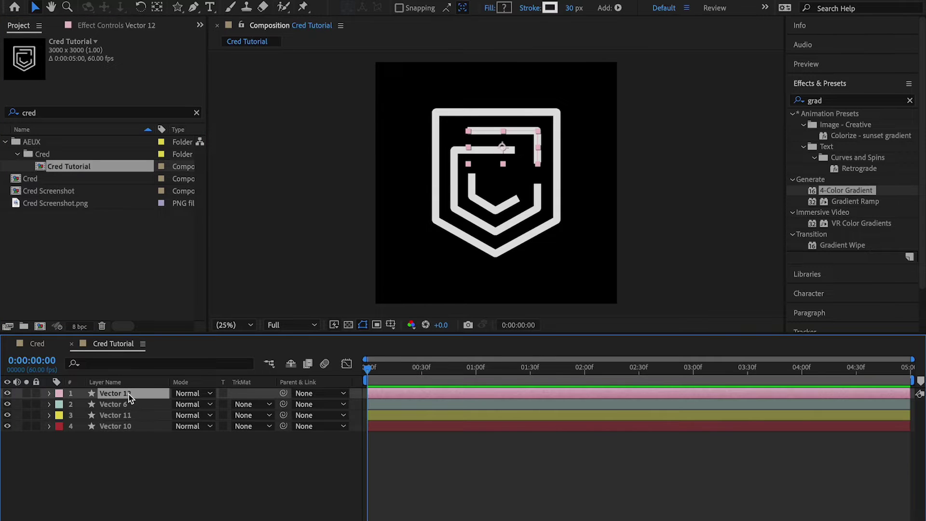
left_click(30, 343)
left_click(108, 396)
left_click(112, 344)
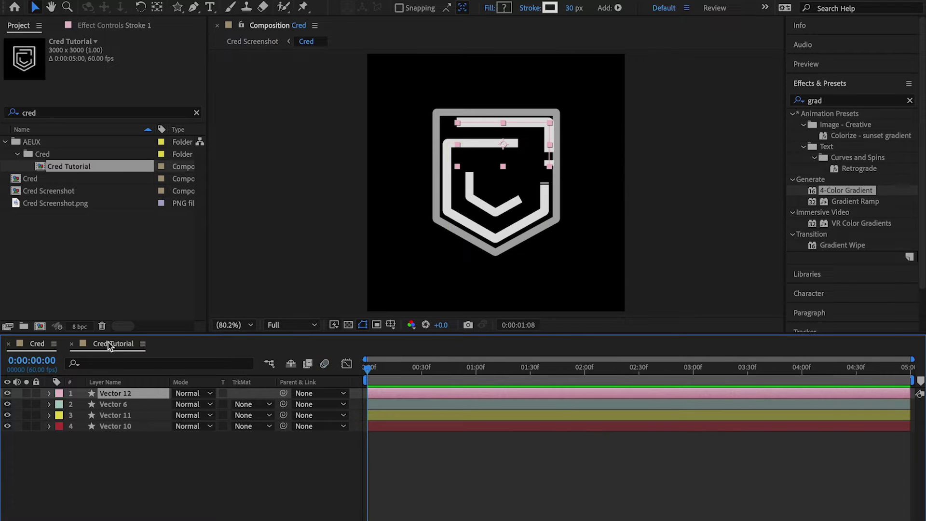
key("Return")
type("Stroke 1")
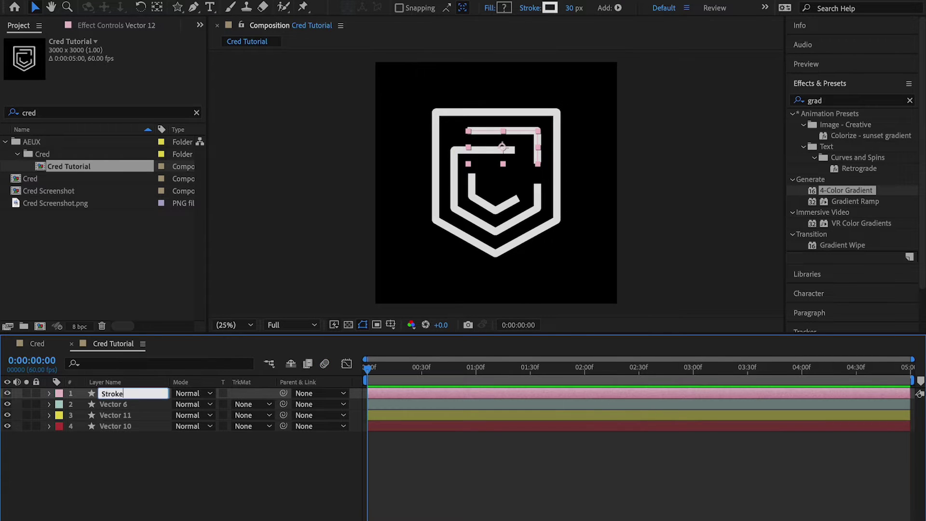
key("Return")
Move the Vector 6 layer to the bottom of the layer stack and rename it Outer Stroke.
left_click(127, 405)
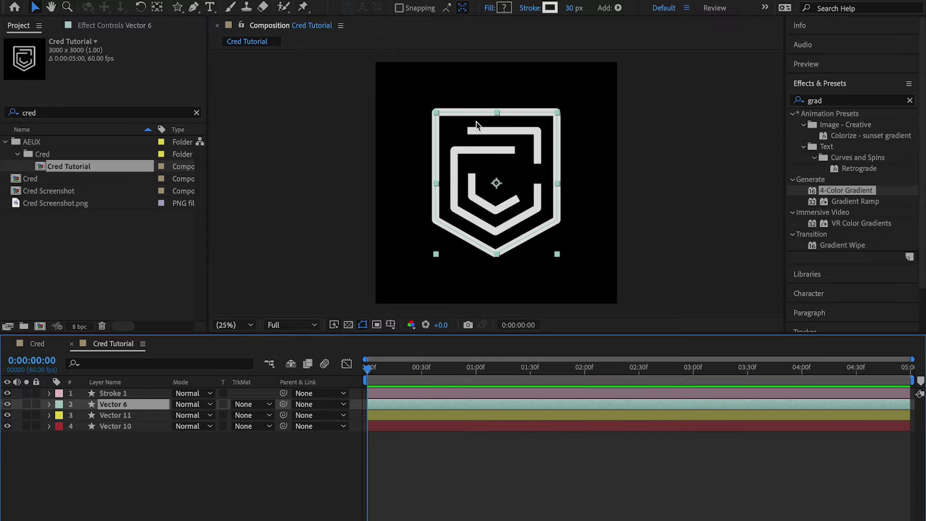
key("ctrl+shift+bracketleft")
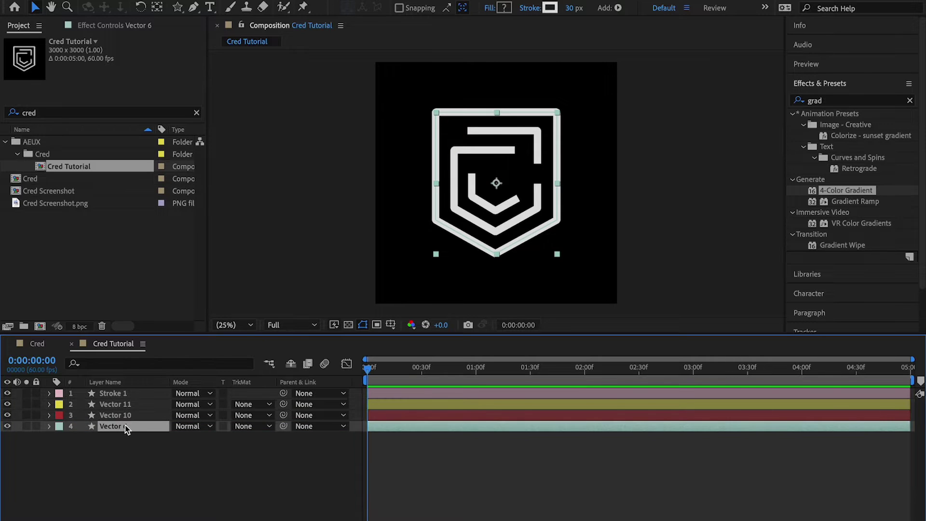
key("Return")
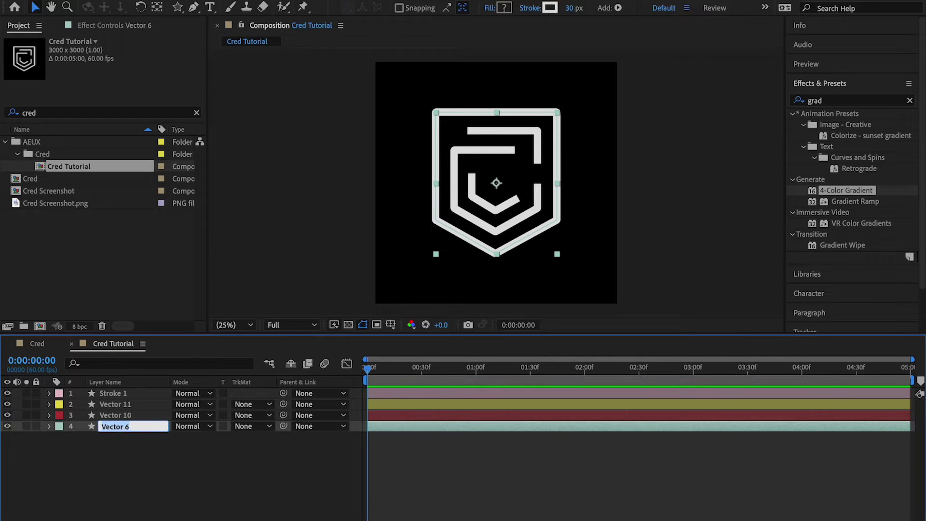
type("Main")
left_click(39, 344)
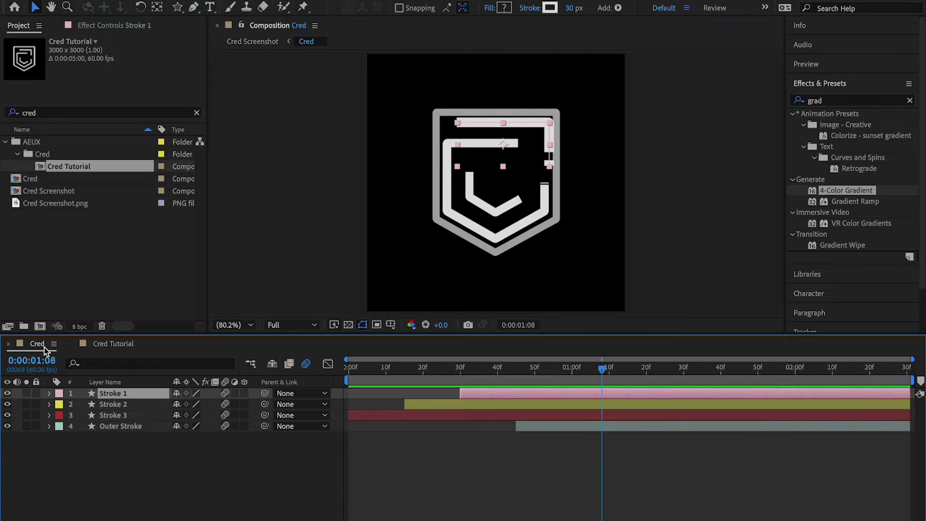
left_click(95, 344)
left_click(113, 425)
key("Return")
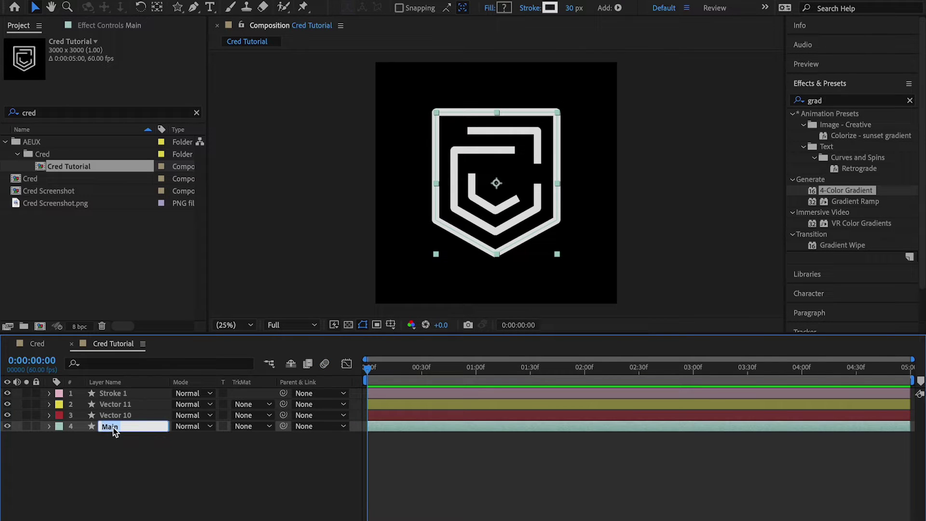
type("Outer Stroke")
key("Return")
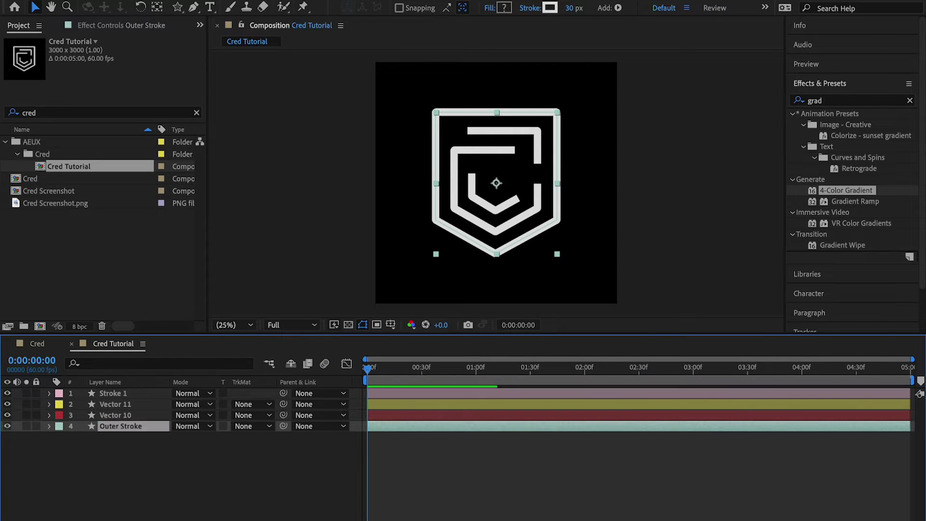
Rename the Vector 11 layer as Stroke 2.
left_click(116, 404)
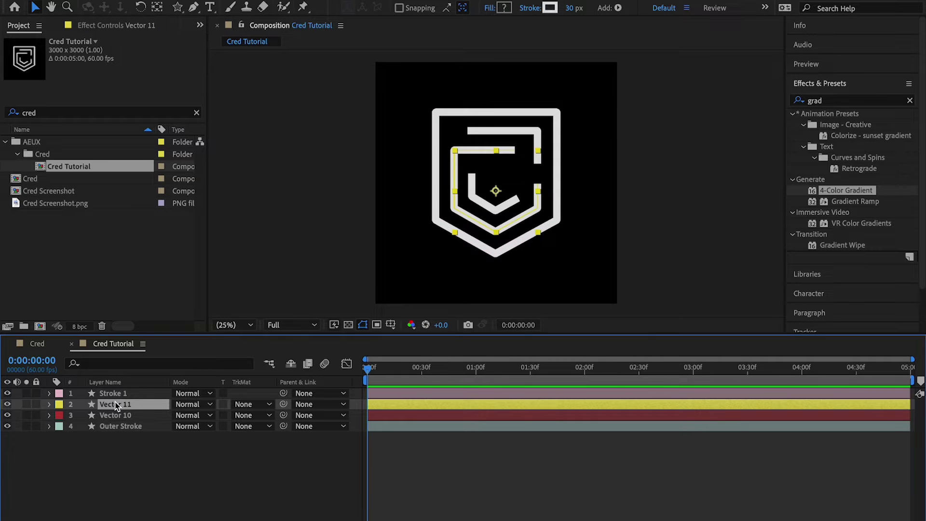
key("Return")
type("Strokw")
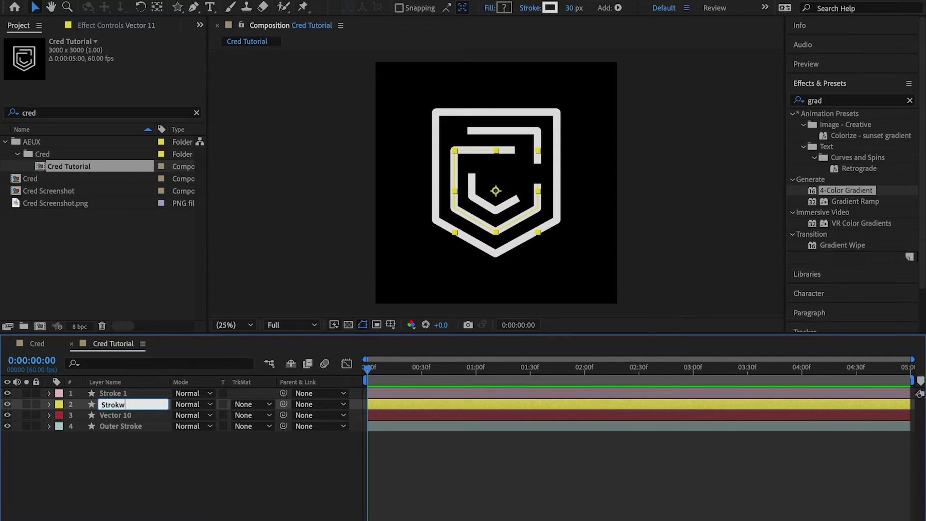
key("BackSpace")
type("e 2")
key("Return")
Rename the Vector 10 layer as Stroke 3.
left_click(116, 415)
key("Return")
type("S")
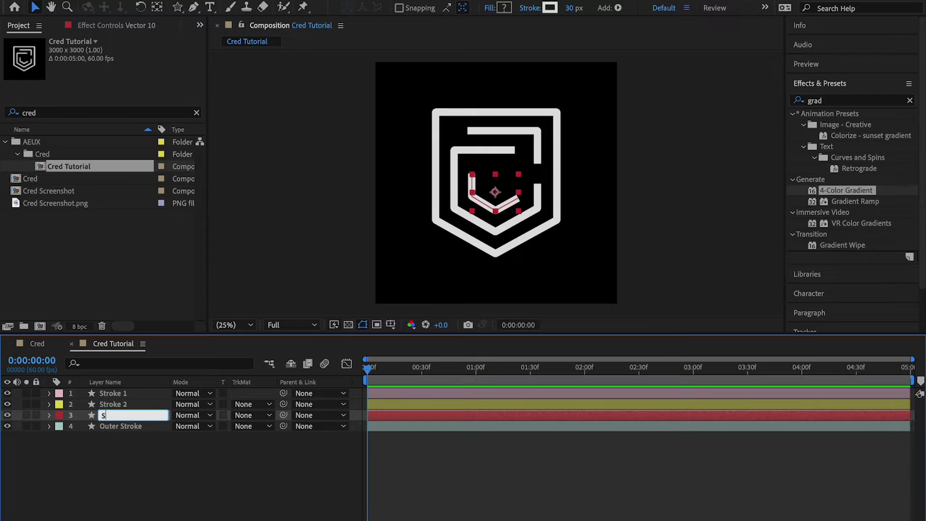
type("troke 3")
key("Return")
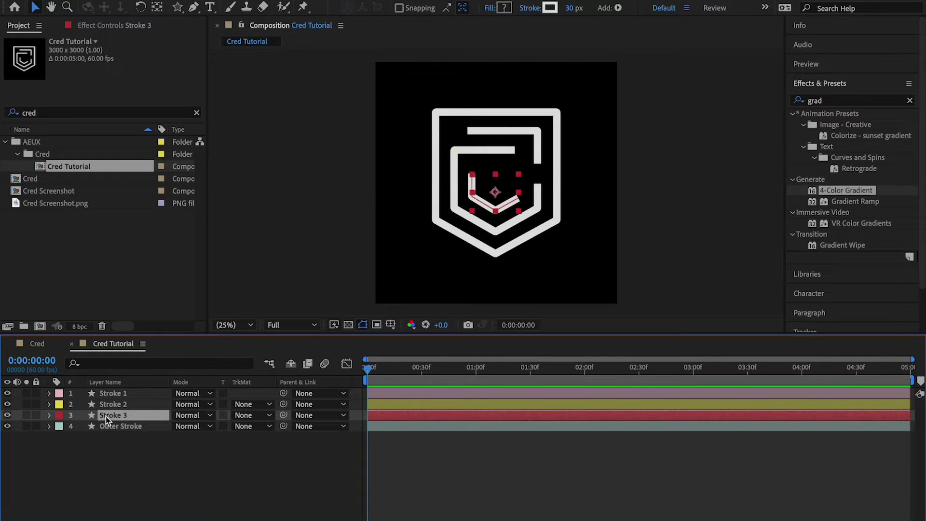
left_click(117, 426)
left_click(150, 481)
Scrub through the finished Cred composition to study the motion and timing of its strokes.
left_click(37, 343)
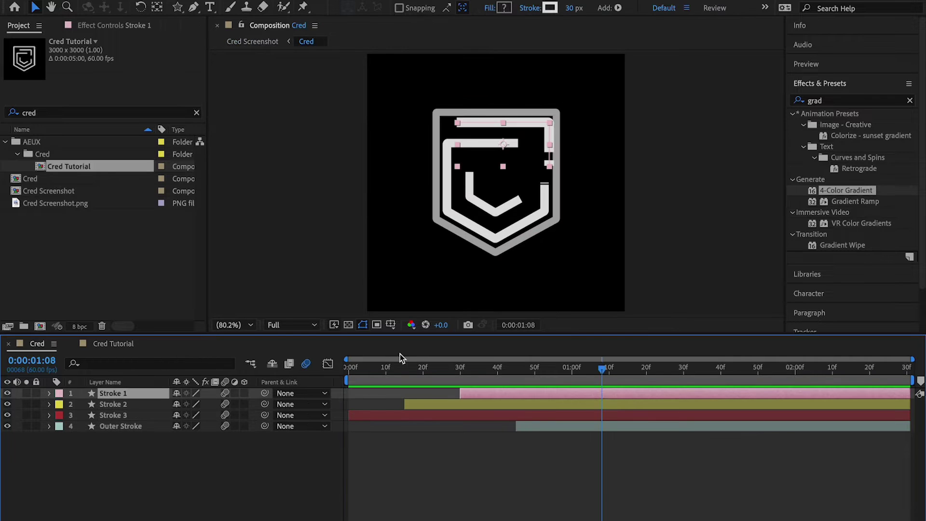
mouse_move(381, 368)
left_mouse_down()
mouse_move(372, 372)
mouse_move(488, 362)
mouse_move(439, 362)
mouse_move(510, 352)
mouse_move(517, 367)
mouse_move(569, 373)
mouse_move(473, 386)
mouse_move(552, 366)
mouse_move(613, 368)
mouse_move(447, 369)
mouse_move(427, 380)
mouse_move(535, 362)
mouse_move(613, 368)
mouse_move(710, 355)
left_mouse_up()
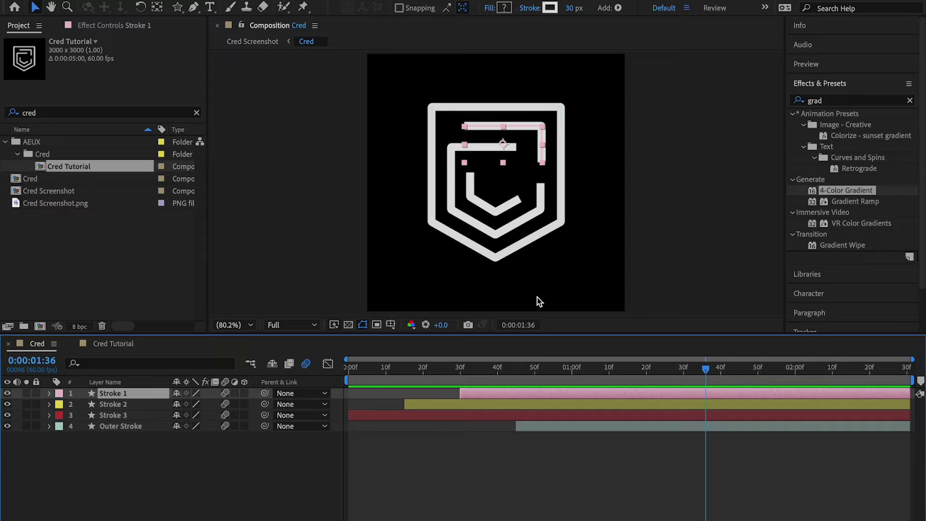
mouse_move(440, 370)
left_mouse_down()
mouse_move(420, 370)
mouse_move(516, 368)
left_mouse_up()
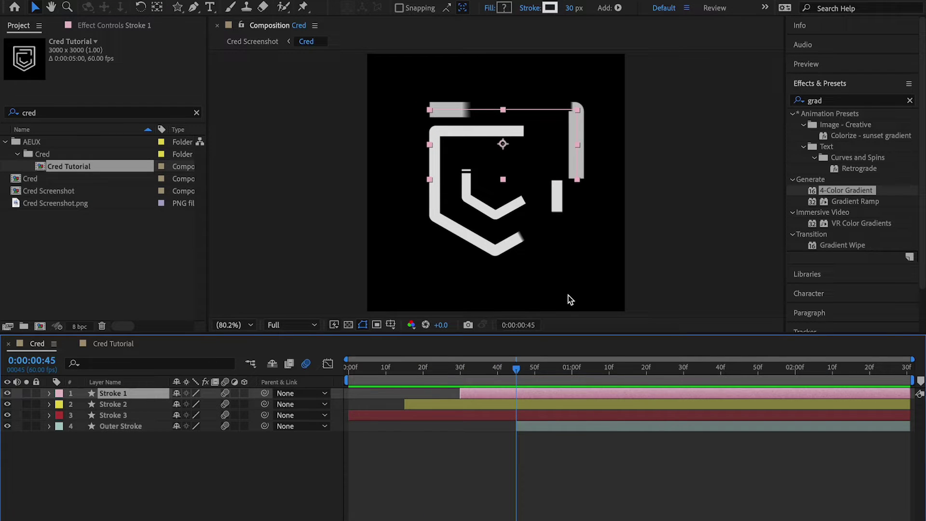
left_click_drag(516, 370, 605, 373)
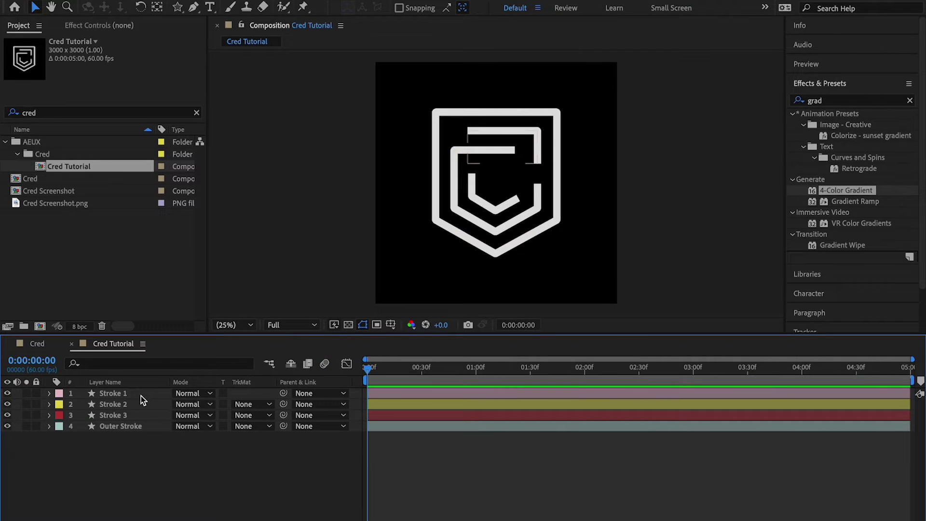
Add Trim Paths to the Stroke 1 layer in the Cred Tutorial composition.
left_click(130, 393)
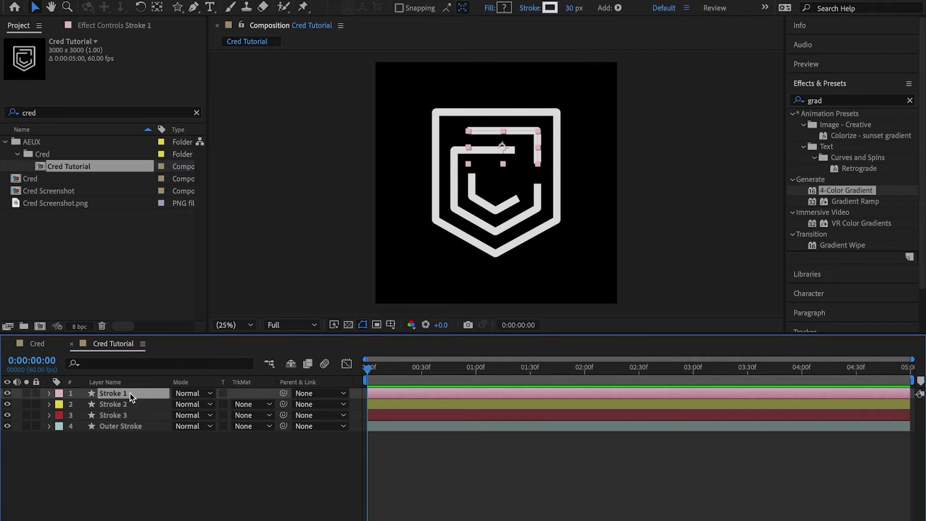
left_click(50, 393)
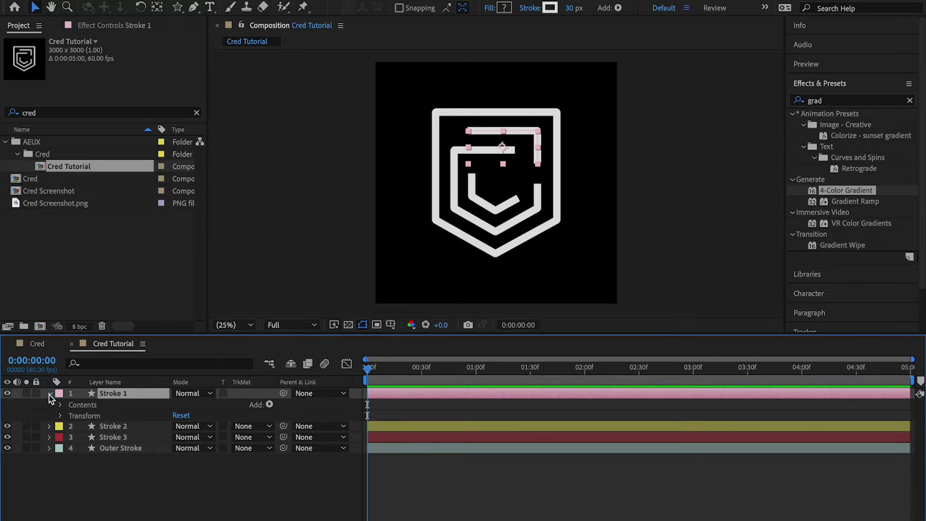
left_click(269, 405)
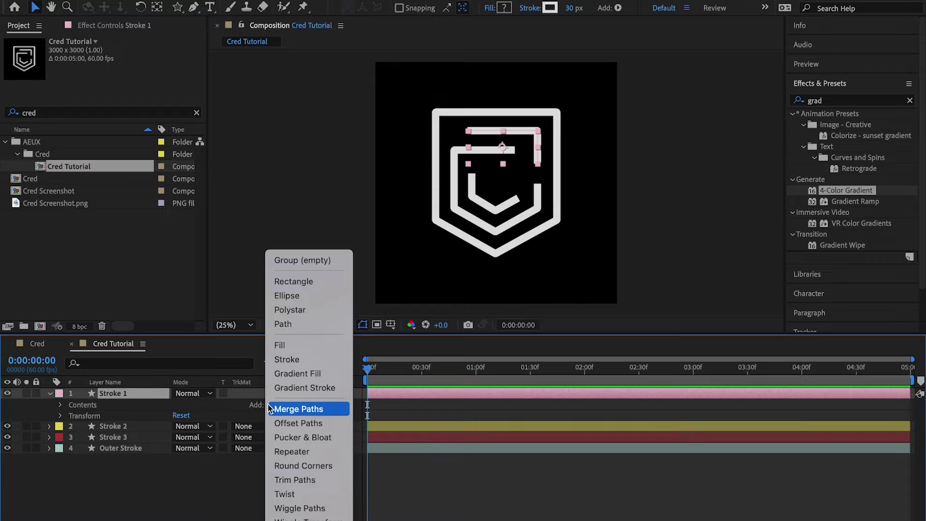
left_click(284, 479)
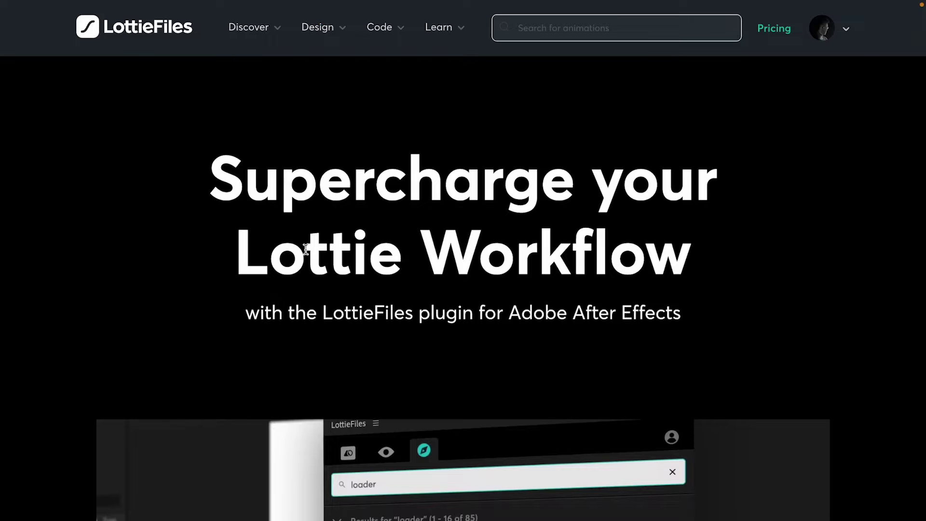
Check individual and simultaneous Trim Path support across platforms in the Supported Features table on the LottieFiles plugin page.
scroll(403, 316, "down", 10)
scroll(403, 316, "down", 10)
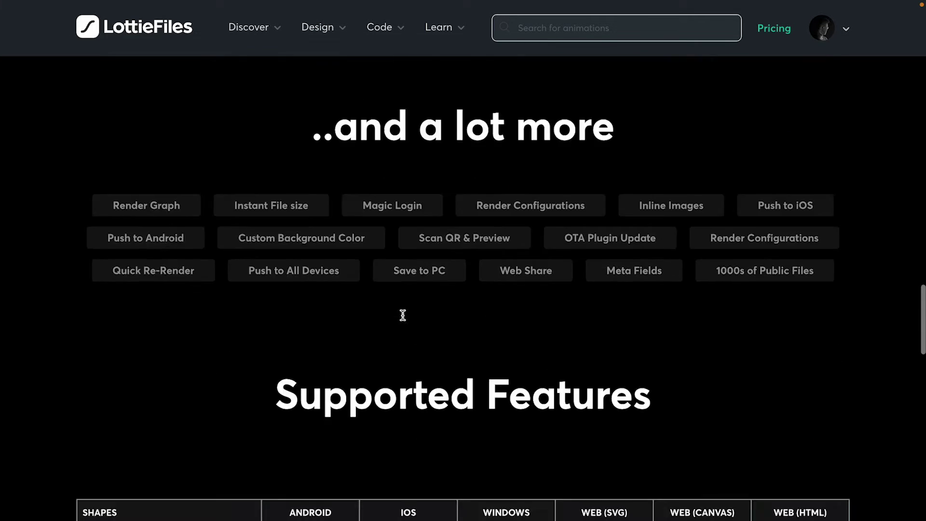
left_click(448, 493)
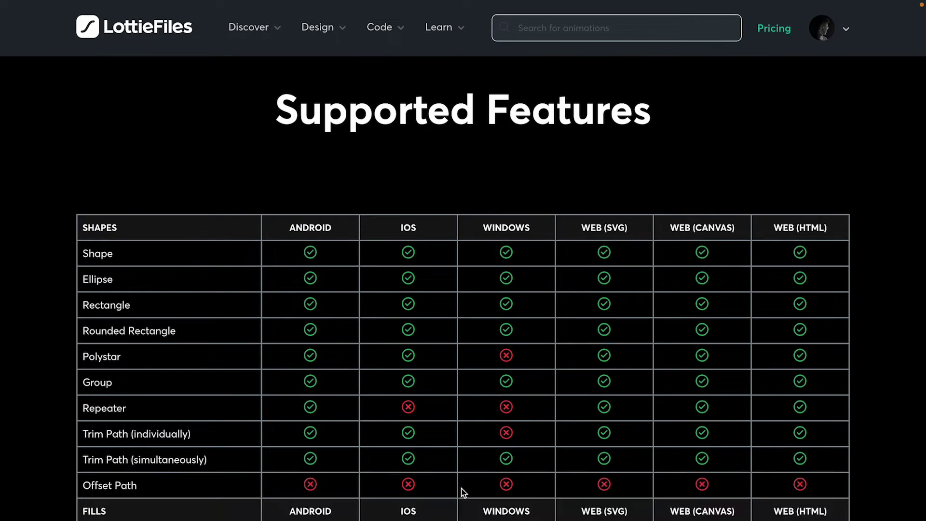
scroll(322, 382, "down", 1)
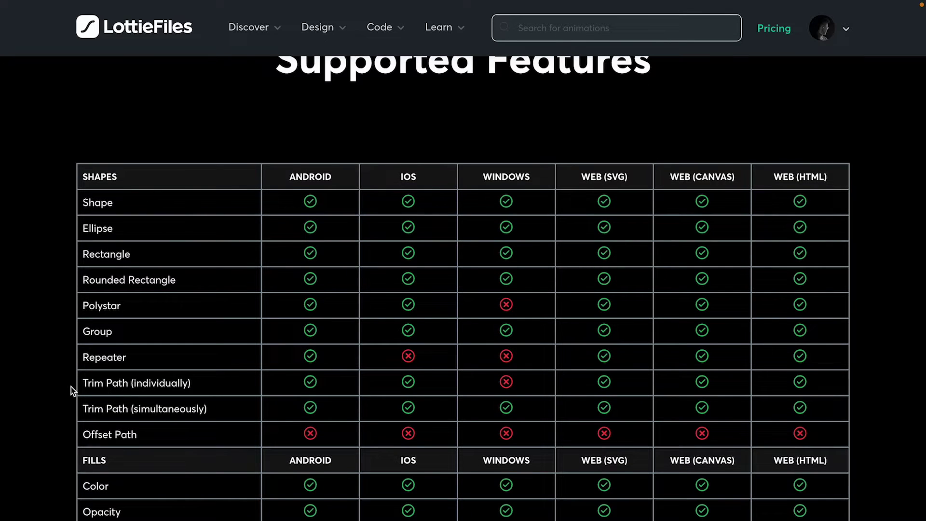
left_click_drag(79, 383, 194, 385)
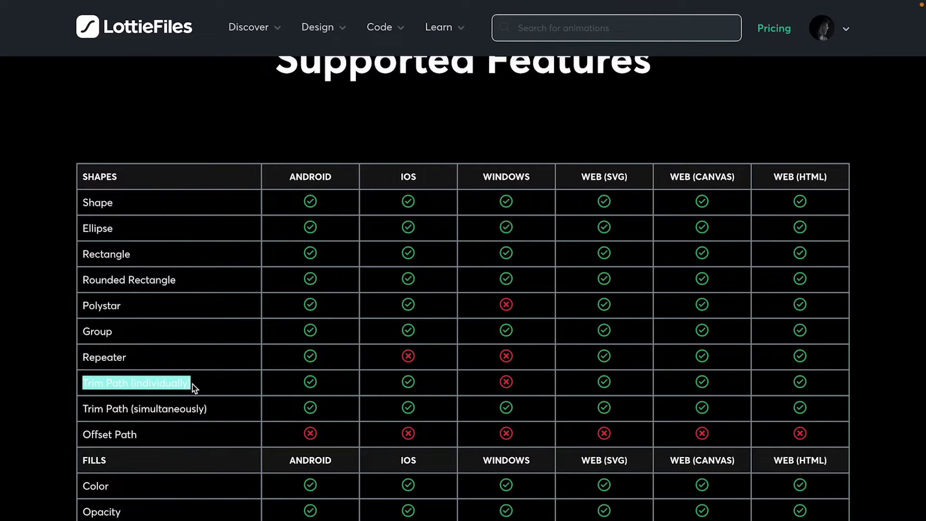
left_click(283, 385)
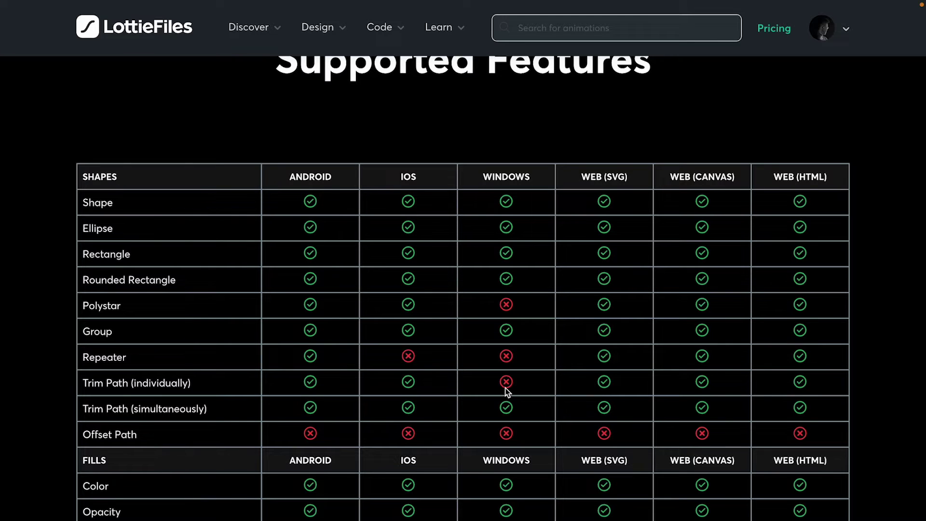
left_click_drag(82, 409, 222, 410)
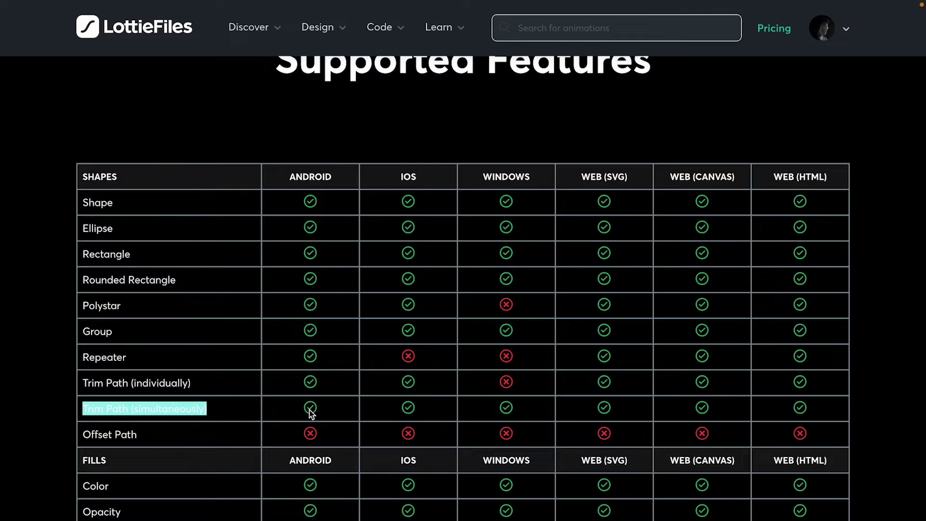
left_click(198, 388)
double_click(148, 385)
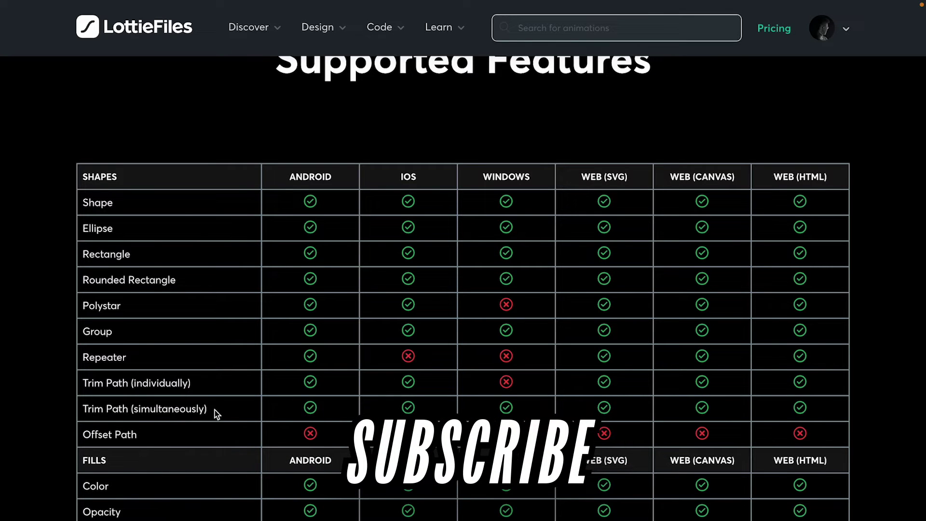
left_click_drag(215, 411, 107, 409)
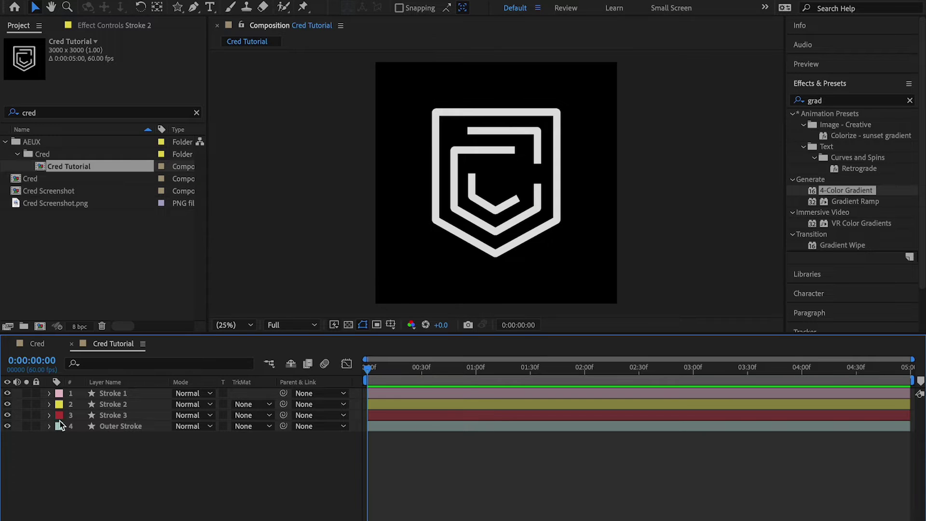
Expand Stroke 1's Trim Paths 1 settings, try out its End value and inspect the Vector 12 group.
left_click(49, 393)
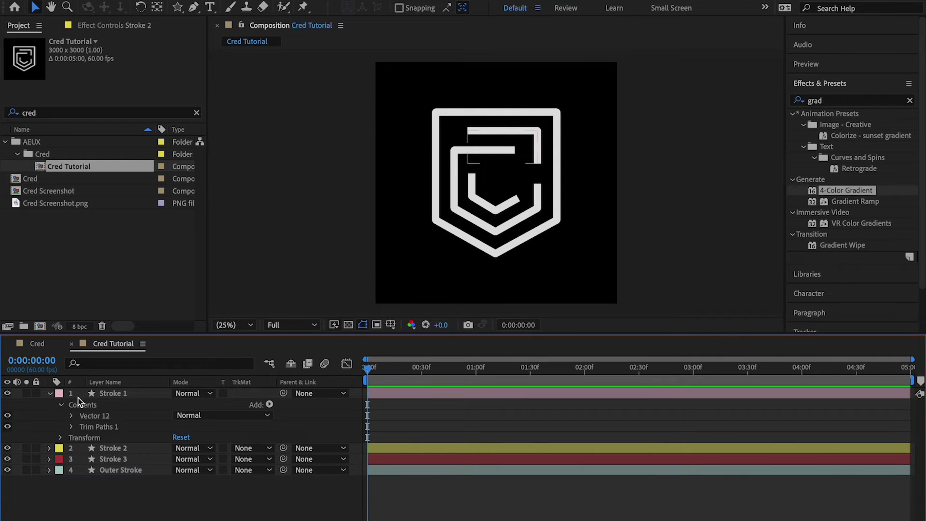
left_click(73, 427)
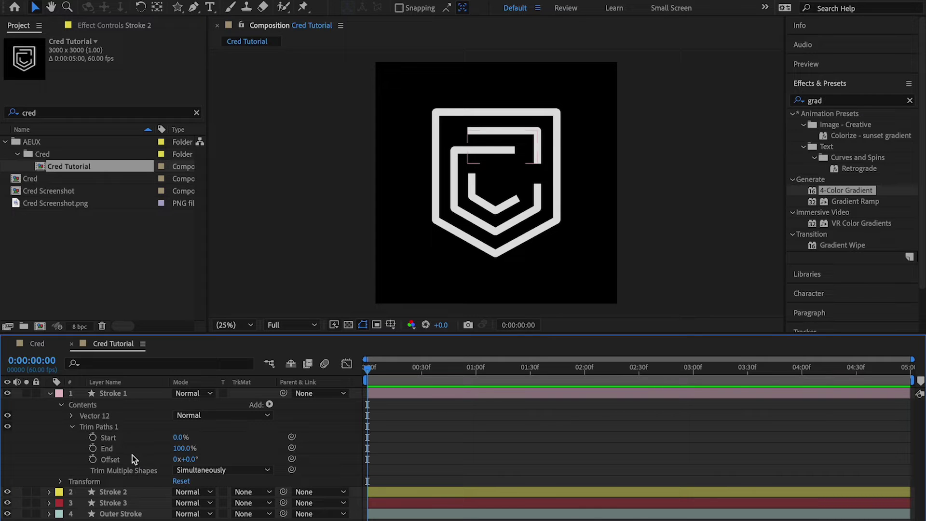
mouse_move(184, 448)
left_mouse_down()
mouse_move(117, 457)
mouse_move(179, 449)
mouse_move(99, 448)
mouse_move(181, 443)
left_mouse_up()
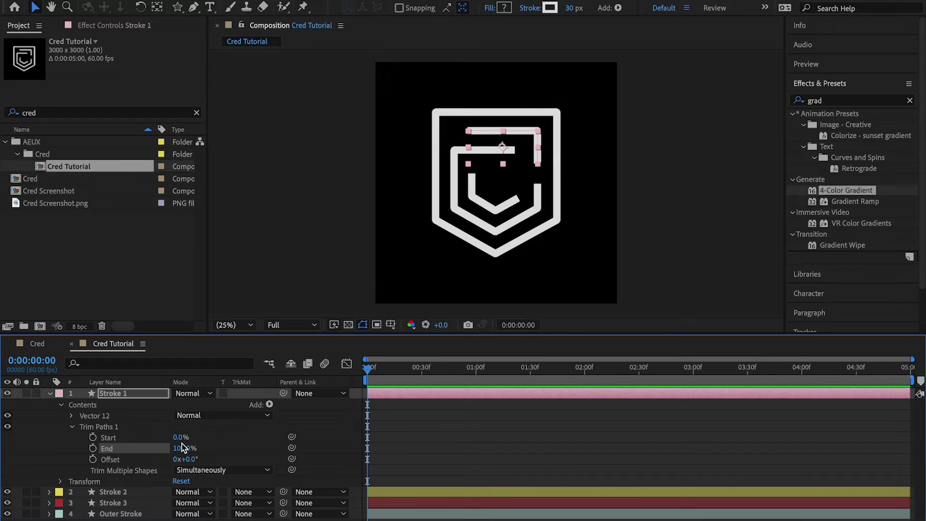
left_click(119, 417)
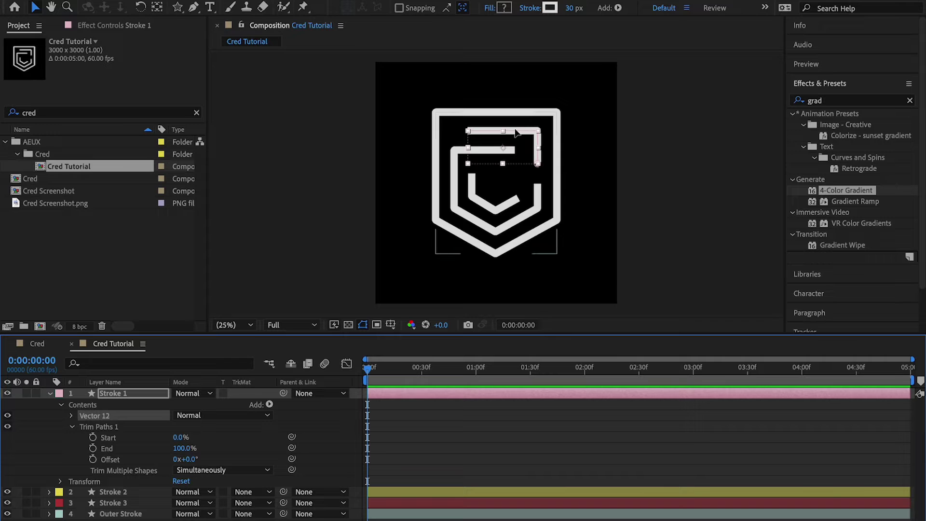
left_click(120, 395)
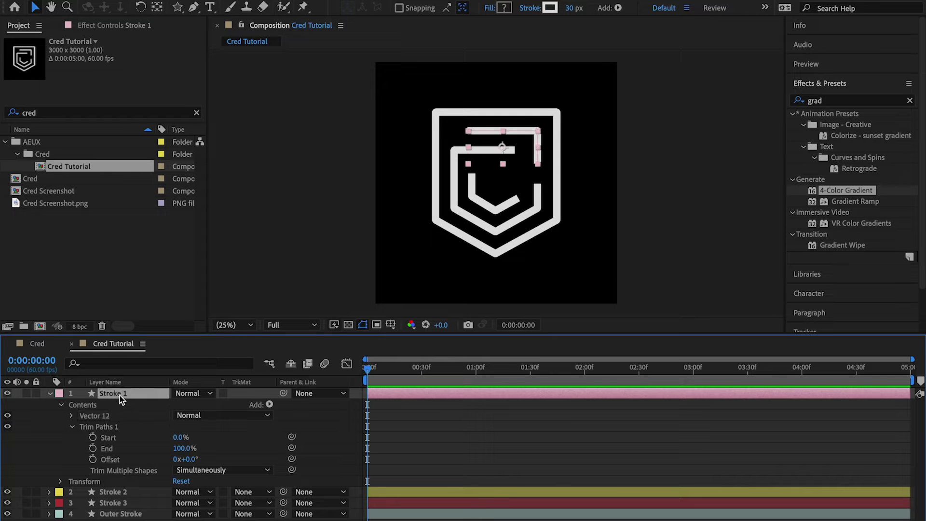
Copy the Vector 11 shape group from the contents of the Stroke 2 layer.
left_click(114, 492)
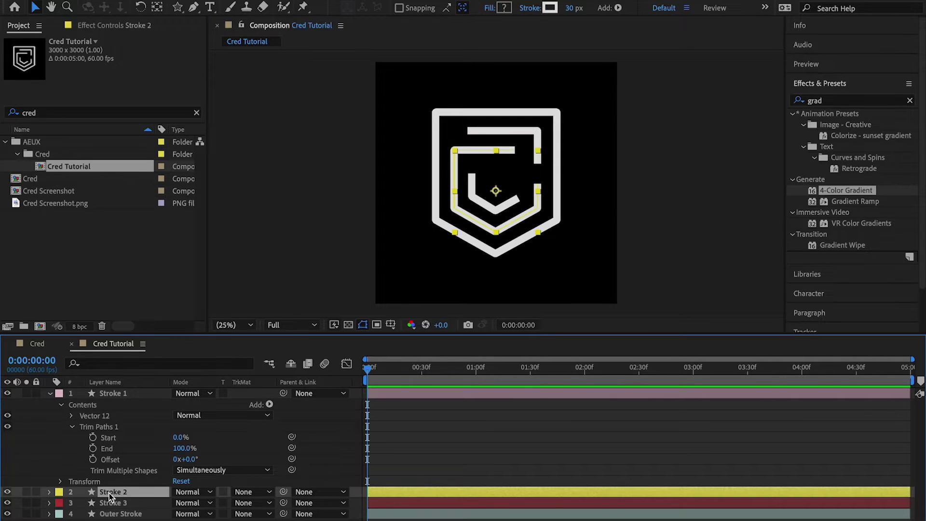
left_click(50, 492)
left_click(103, 514)
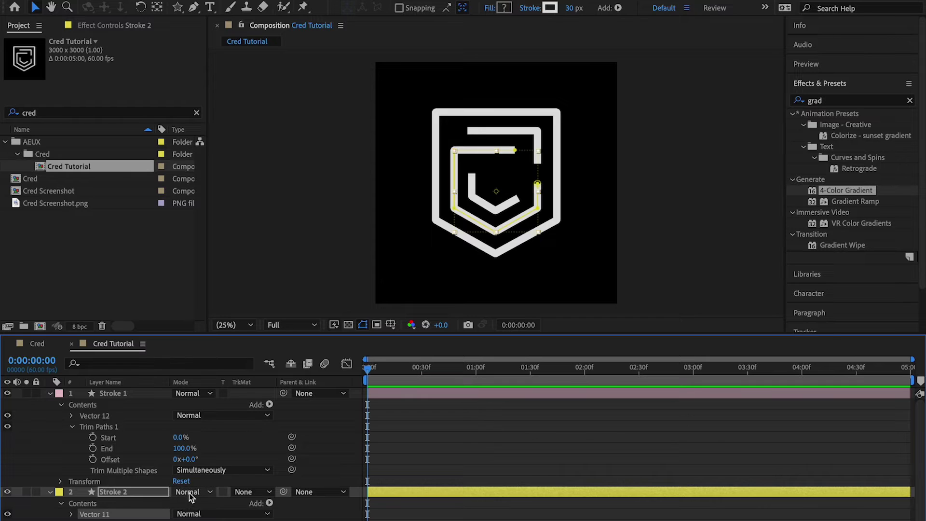
Hide the Stroke 2, Stroke 3 and Outer Stroke layers so only Stroke 1 shows, and collapse the expanded layers.
left_click(51, 393)
left_click(7, 404)
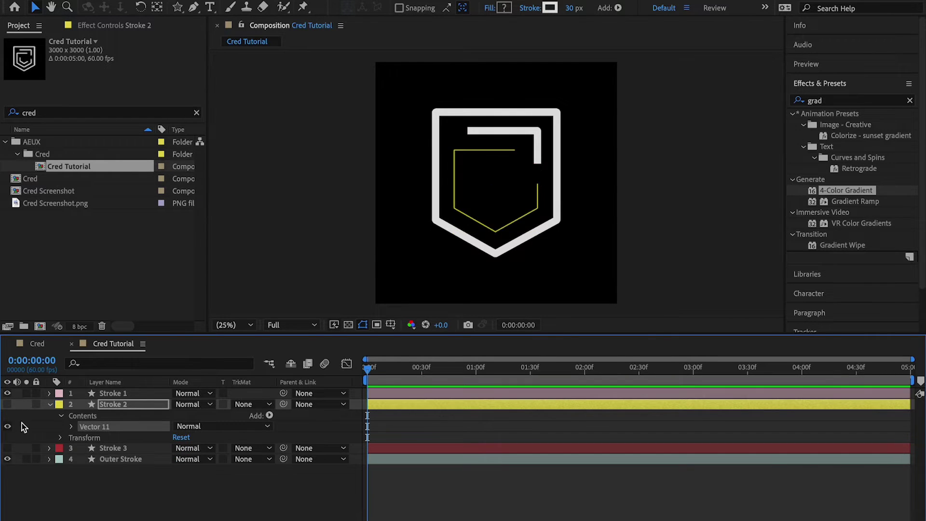
left_click(8, 426)
left_click(17, 471)
left_click(7, 458)
left_click(51, 404)
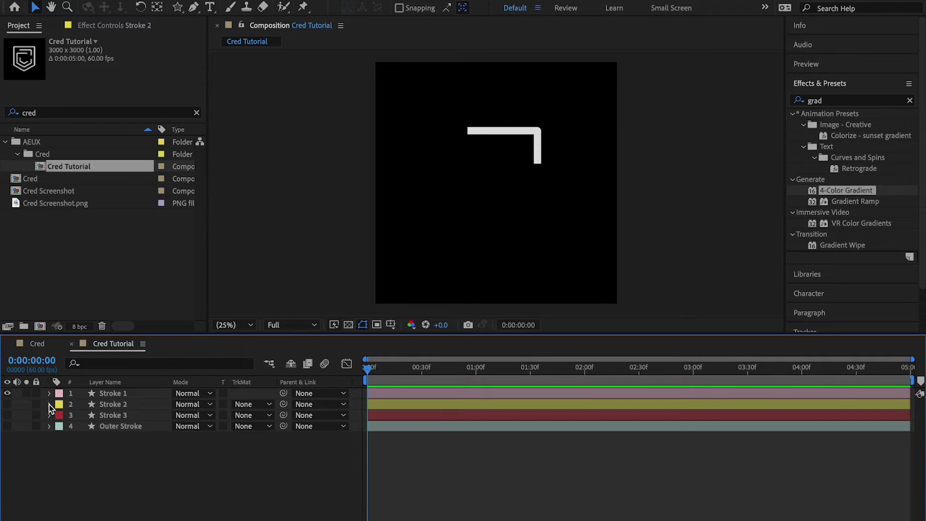
Paste the Vector 11 group into Stroke 1 and place it between Vector 12 and Trim Paths 1.
left_click(99, 394)
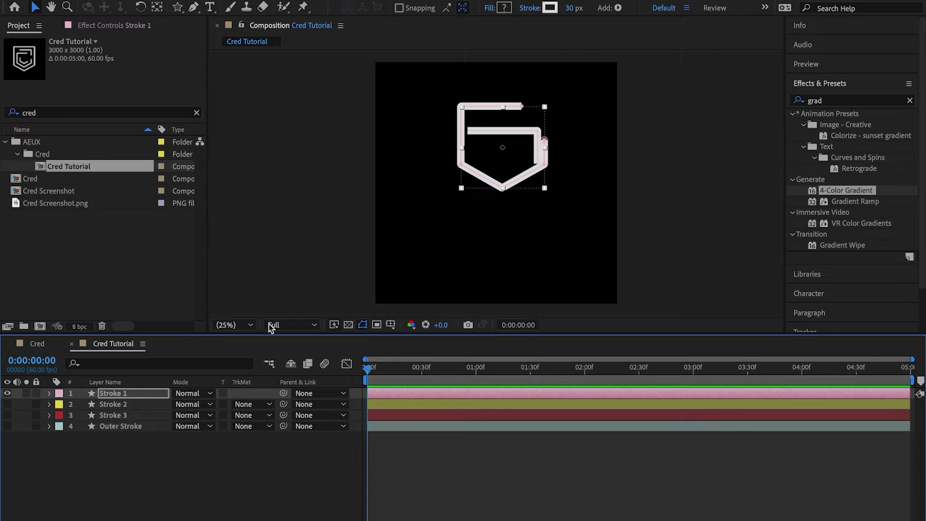
left_click(50, 394)
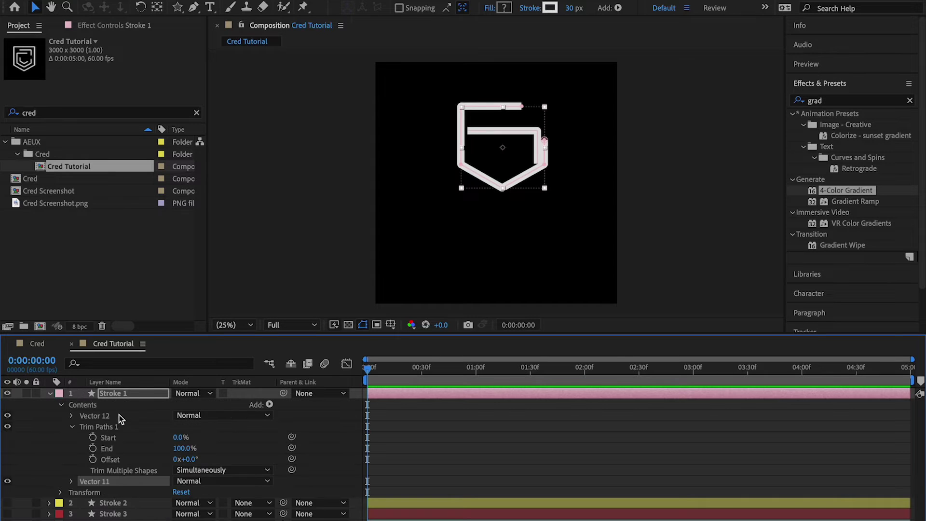
left_click(71, 427)
left_click_drag(101, 438, 106, 422)
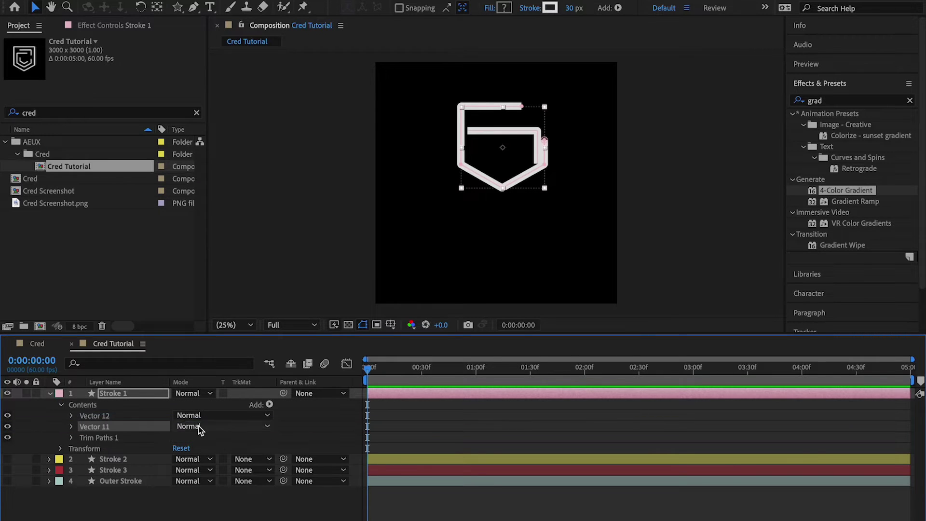
Nudge the Vector 11 group straight down within Stroke 1 until its top edge sits below the Vector 12 shape's top edge.
left_click(475, 125)
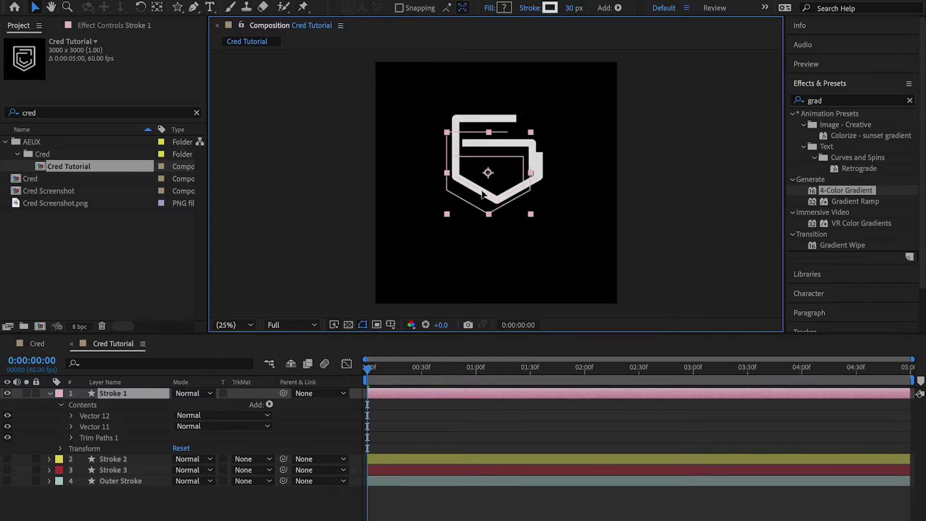
left_click(102, 427)
key("shift+Down")
key("shift+Down")
key("shift+Down")
key("shift+Down")
key("shift+Down")
key("shift+Down")
key("shift+Down")
key("shift+Down")
key("shift+Down")
key("shift+Down")
key("shift+Down")
key("shift+Down")
key("shift+Down")
key("shift+Down")
key("shift+Down")
key("shift+Down")
key("shift+Down")
key("shift+Down")
key("shift+Down")
key("shift+Down")
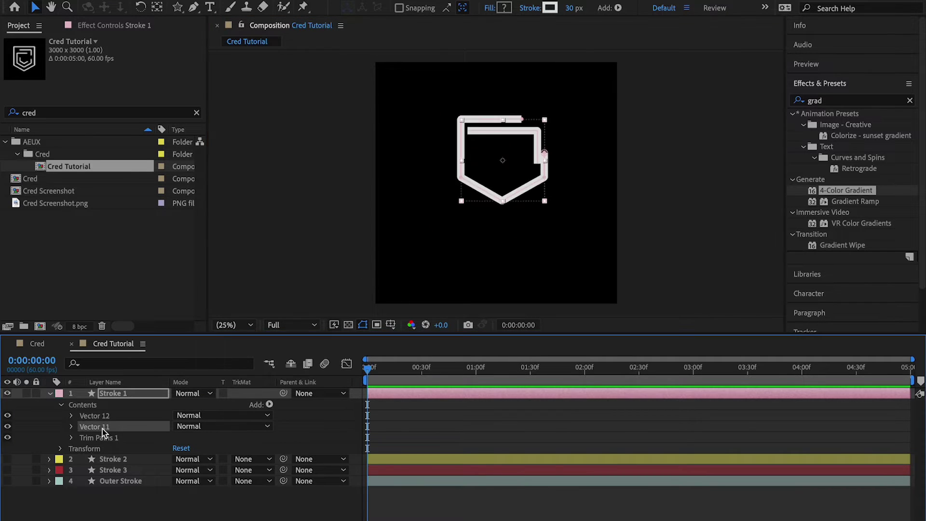
left_click(172, 504)
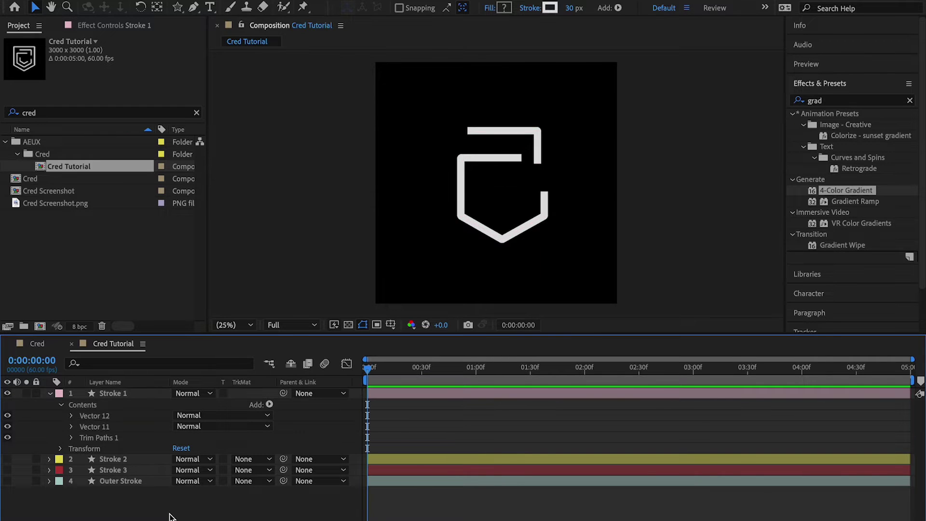
Inspect the Vector 11 and Vector 12 shapes within Stroke 1, and the layer as a whole.
left_click(126, 426)
left_click(125, 417)
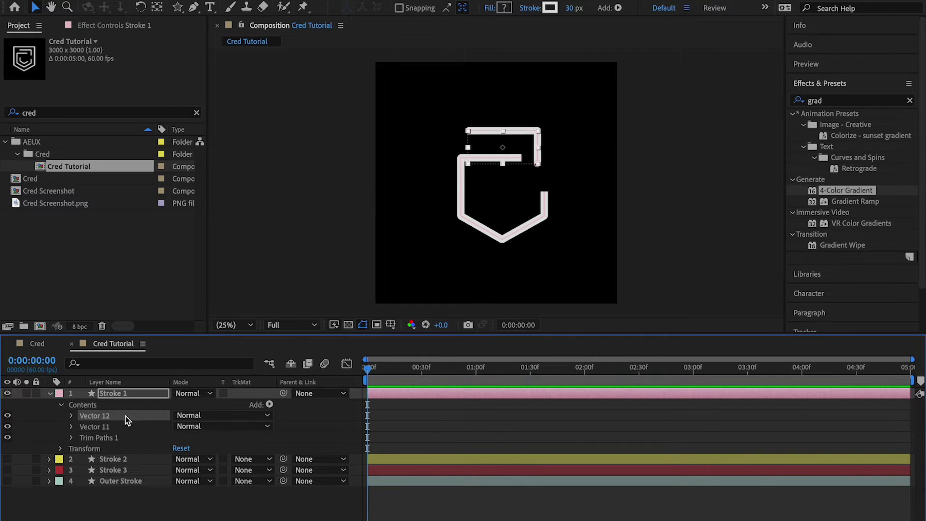
left_click(130, 394)
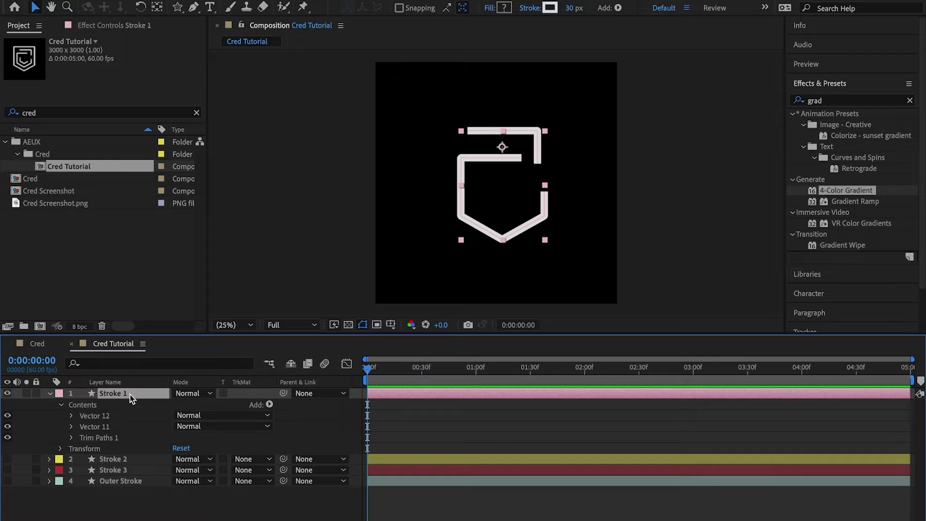
Try trimming Stroke 1's shapes Individually by lowering Trim Paths 1 End to 0%, and undo that End change.
left_click(71, 438)
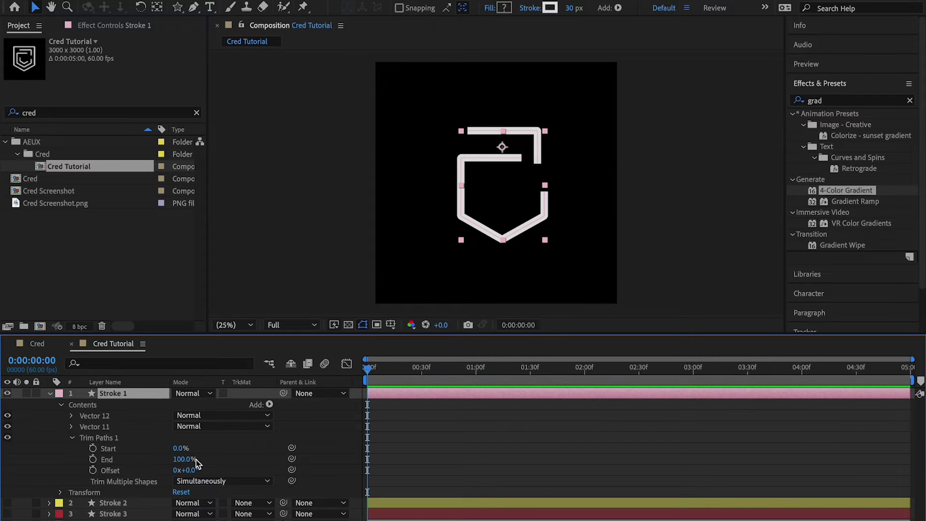
mouse_move(183, 459)
left_mouse_down()
mouse_move(119, 460)
mouse_move(183, 460)
left_mouse_up()
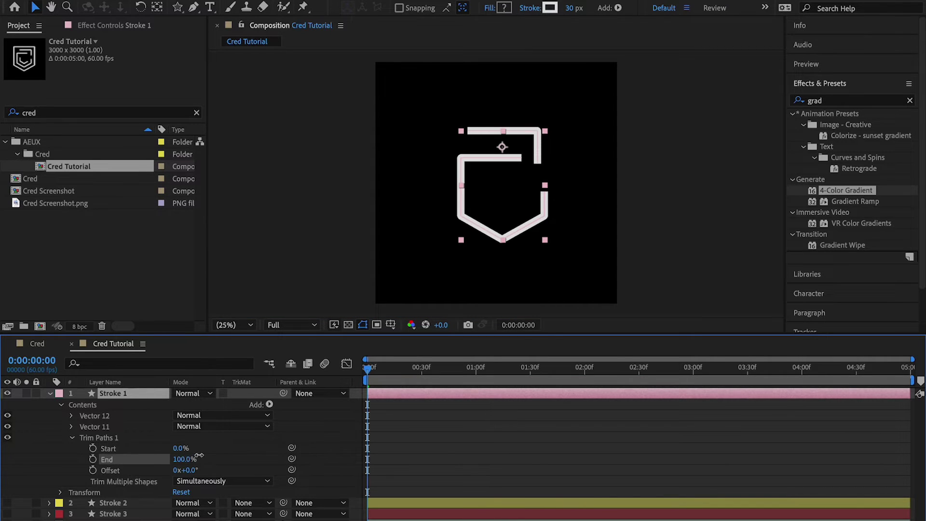
left_click(216, 481)
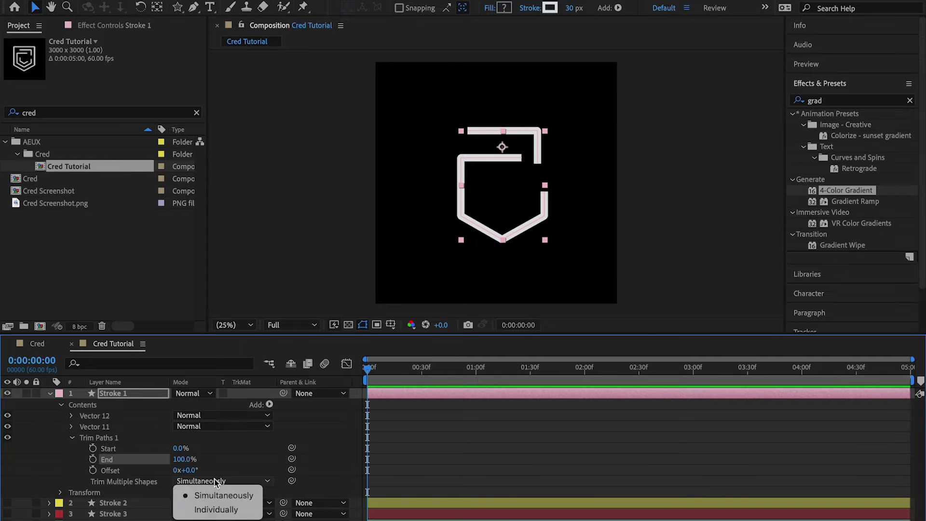
left_click(214, 504)
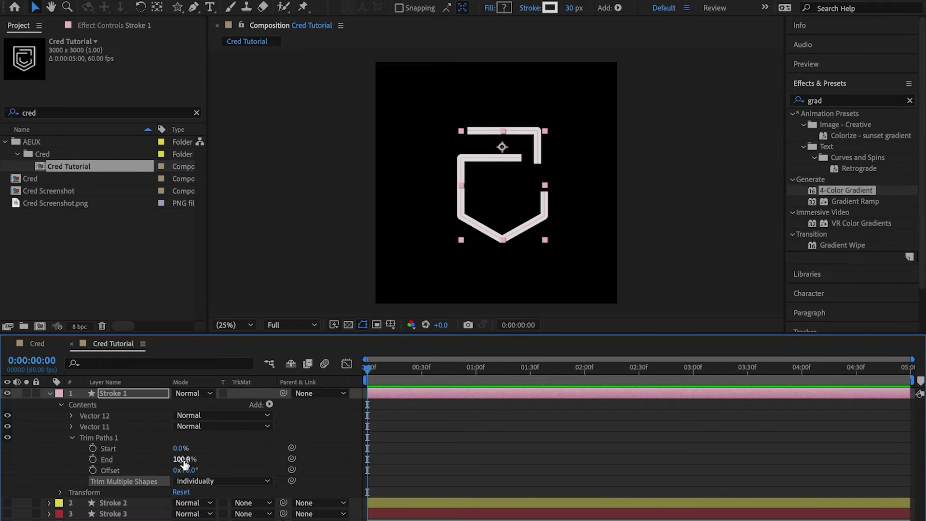
left_click_drag(182, 459, 124, 467)
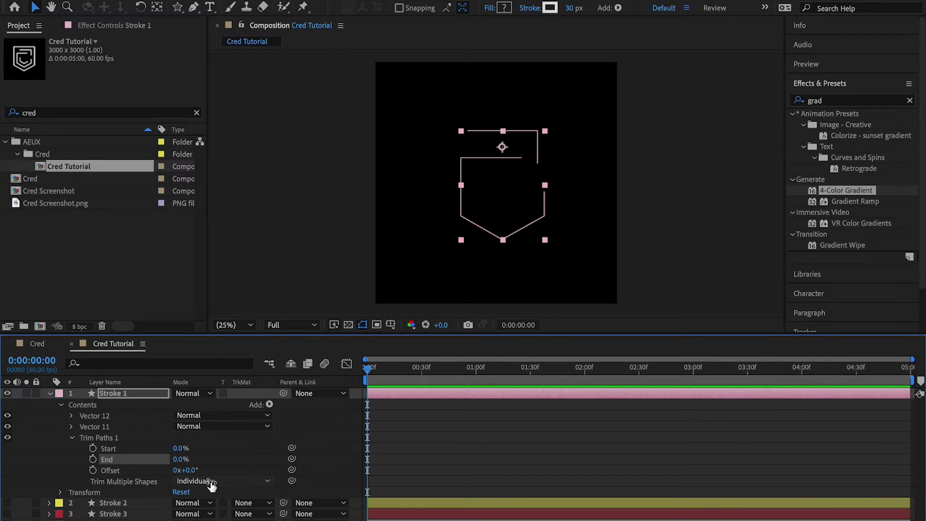
key("ctrl+z")
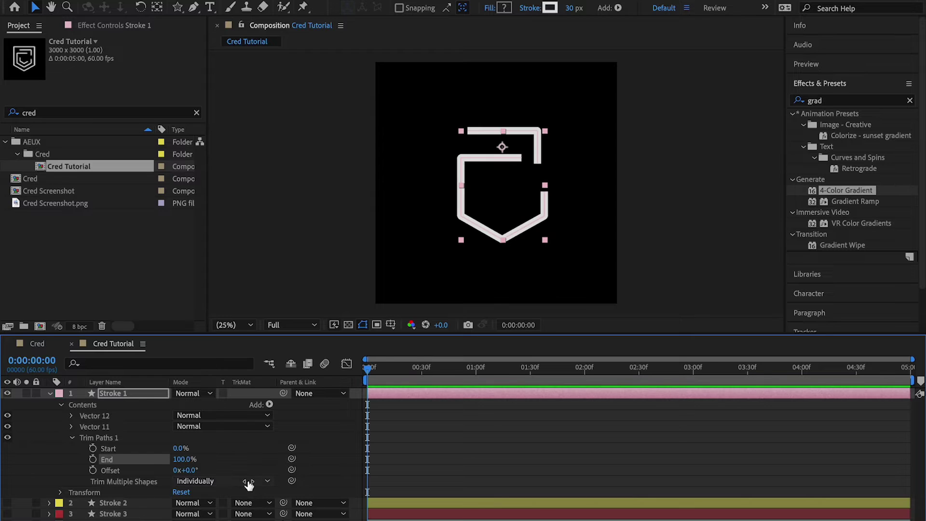
Set Trim Multiple Shapes back to Simultaneously in Stroke 1's Trim Paths 1 and review the available options.
left_click(248, 485)
left_click(241, 497)
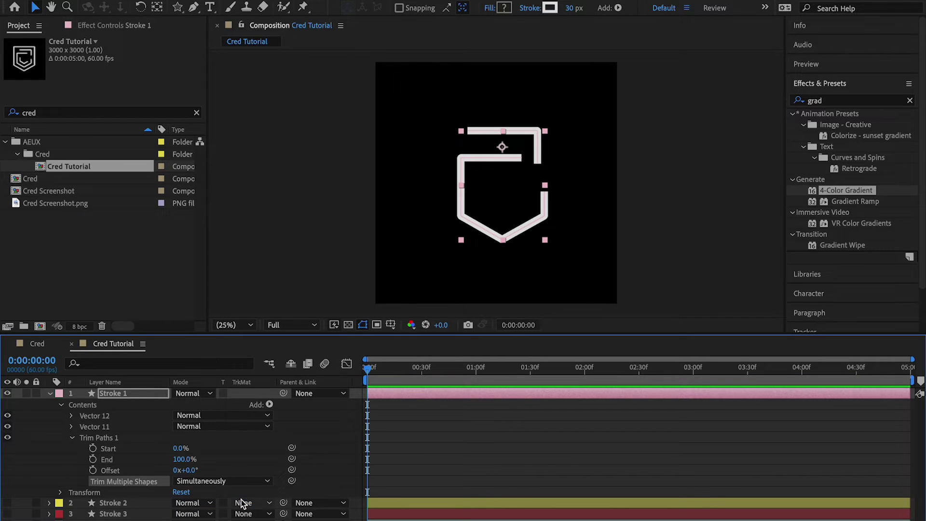
left_click(342, 435)
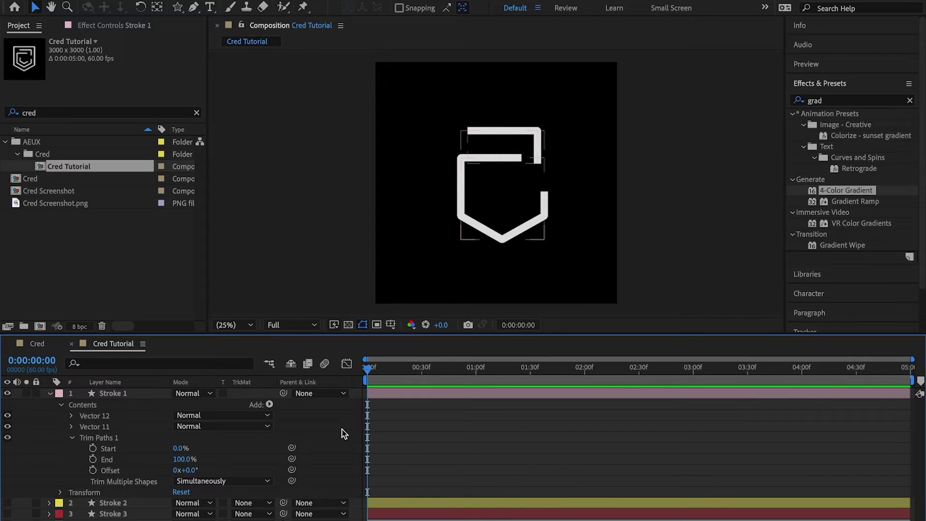
left_click(241, 480)
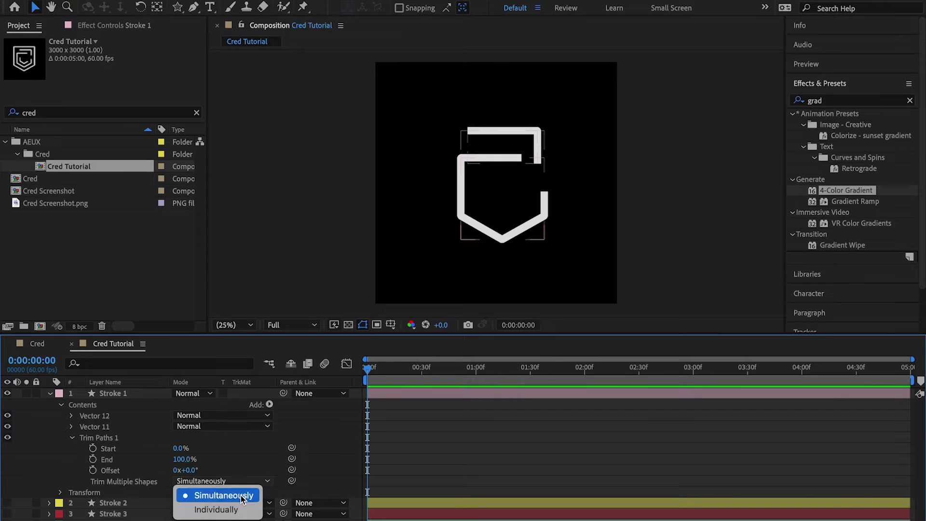
left_click(323, 445)
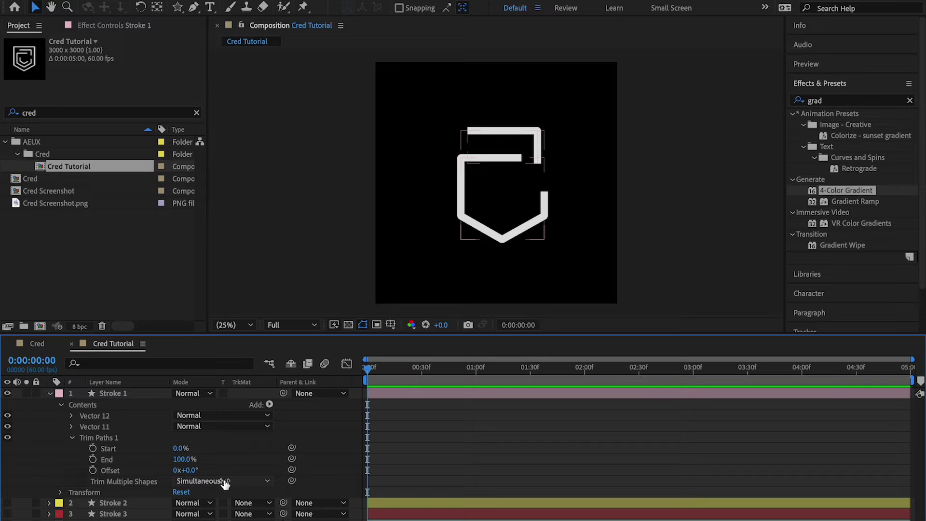
left_click(224, 481)
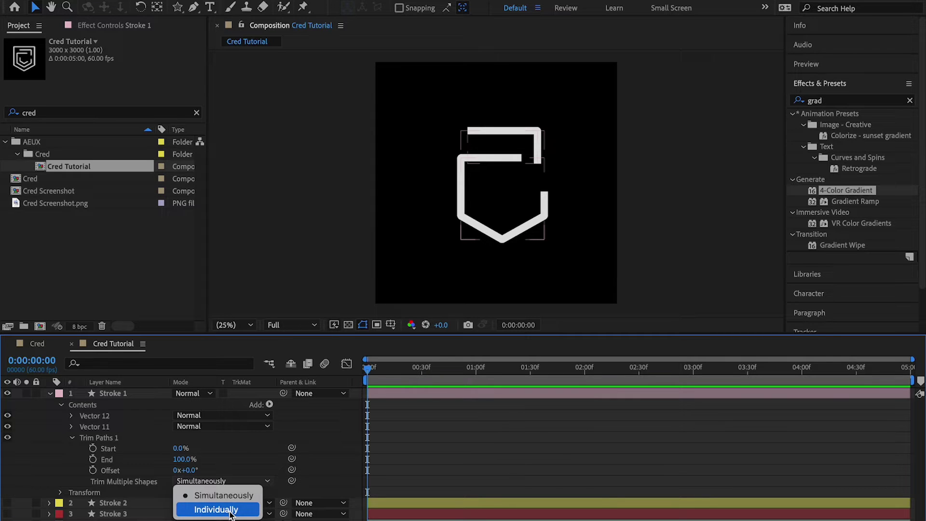
left_click(247, 461)
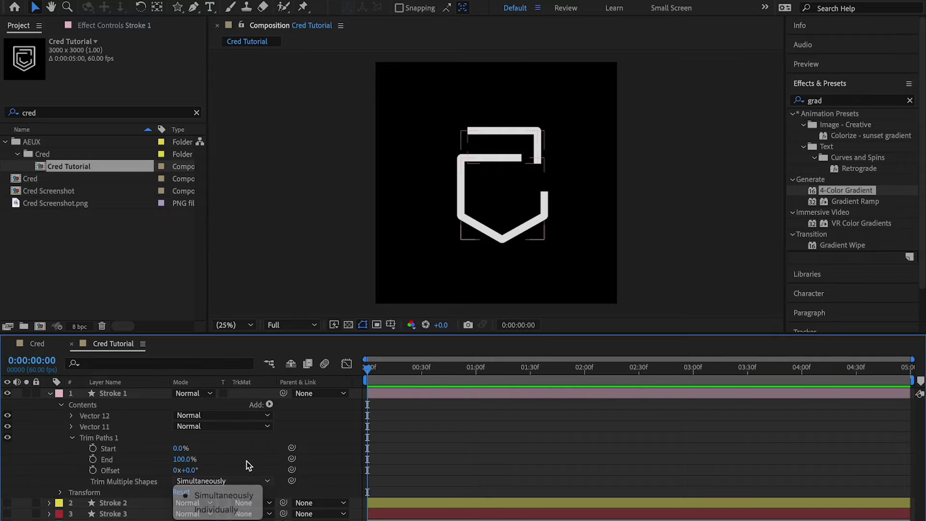
Undo the Vector 11 test in Stroke 1 and the hiding of Stroke 2, Stroke 3 and Outer Stroke.
key("ctrl+z")
key("ctrl+shift+z")
key("ctrl+z")
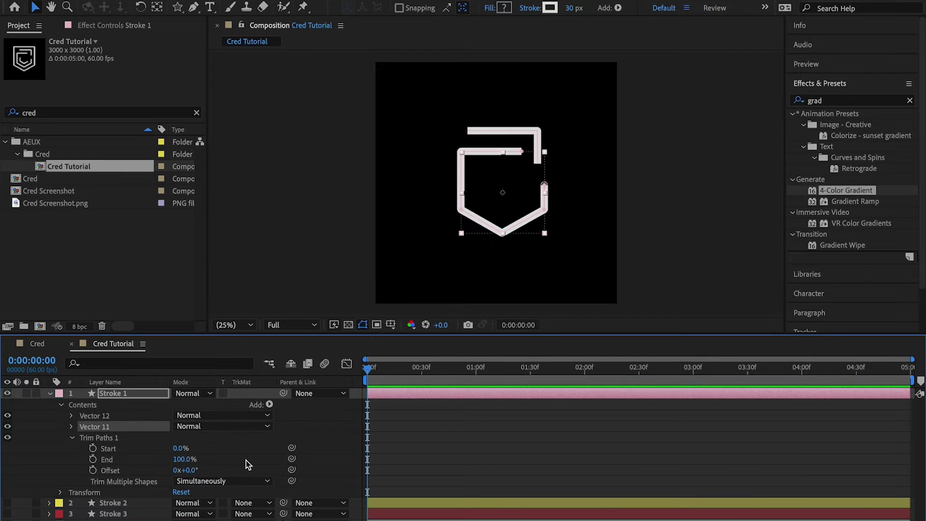
key("Delete")
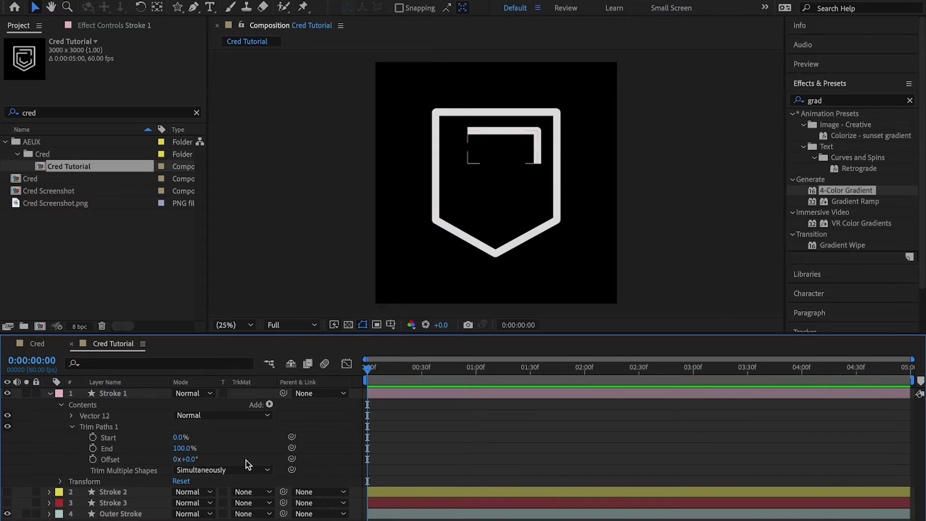
key("ctrl+shift+alt+v")
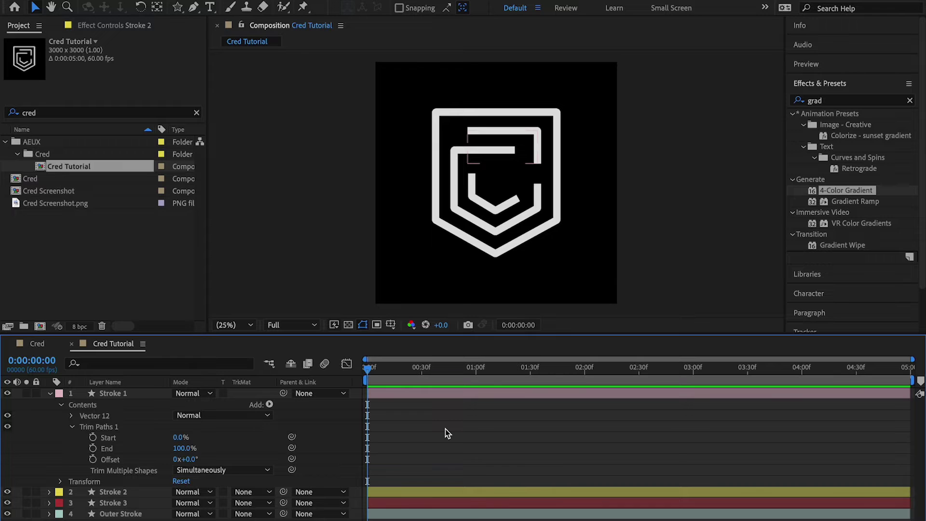
Keyframe Stroke 1's Trim Paths End from 0% at 0:00 to 100% at 1 second, and preview the animation.
left_click(93, 449)
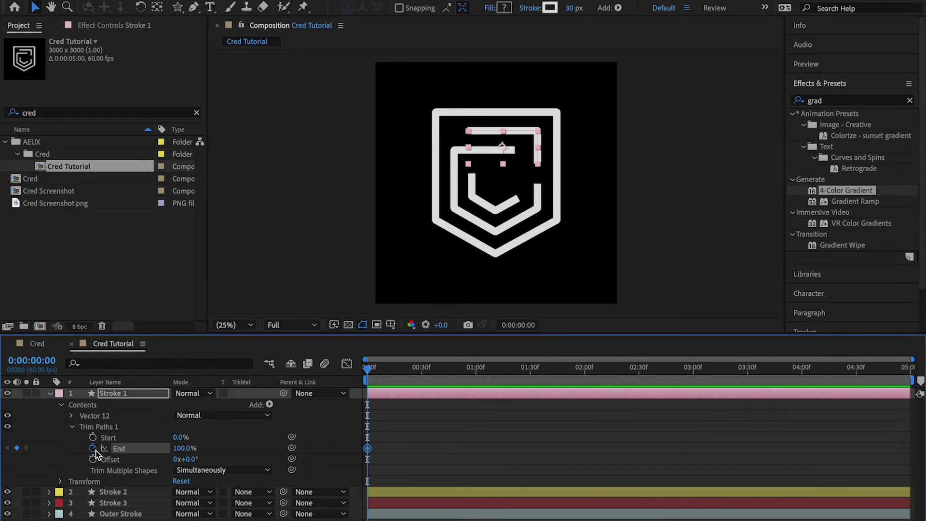
left_click_drag(179, 449, 83, 450)
left_click(476, 374)
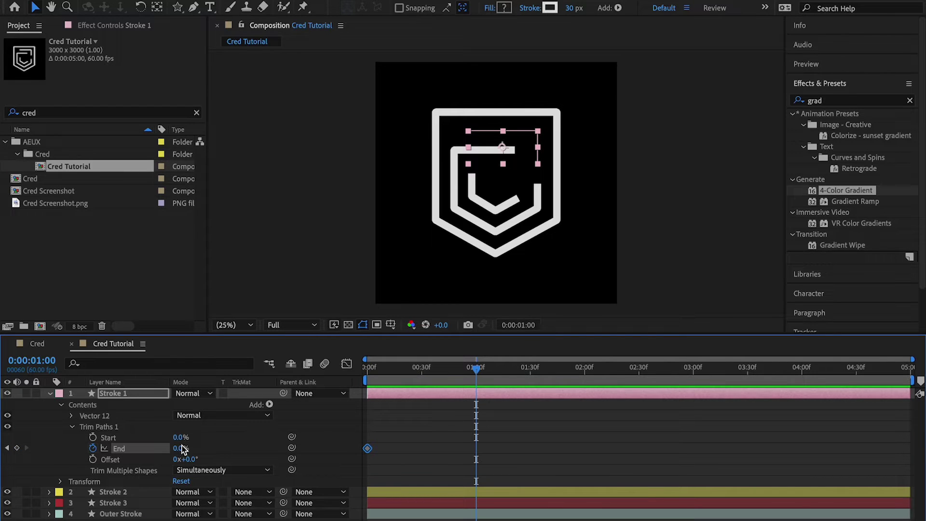
left_click_drag(182, 449, 293, 446)
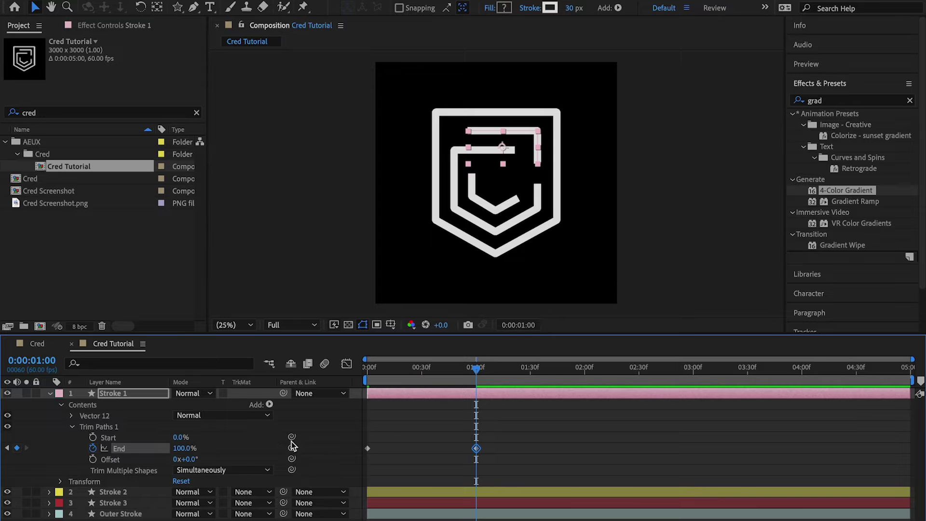
left_click_drag(476, 369, 316, 371)
left_click(549, 455)
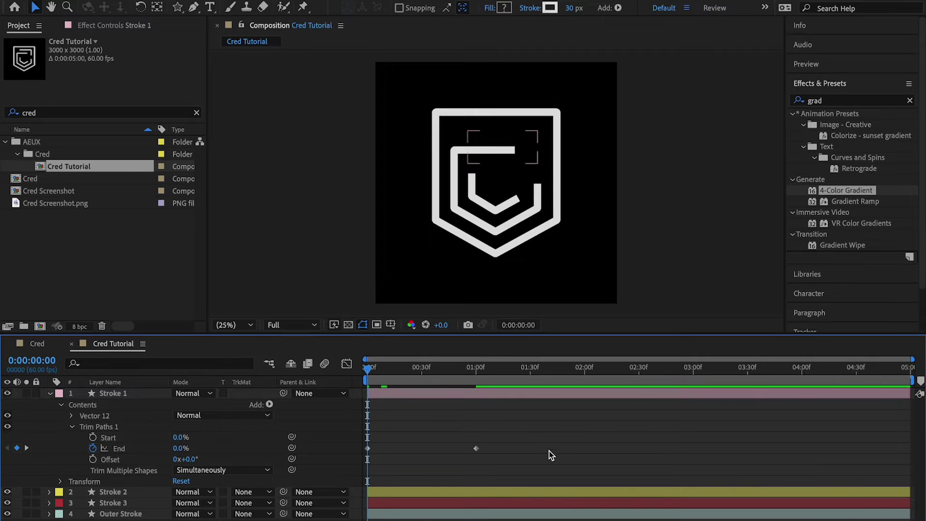
key("space")
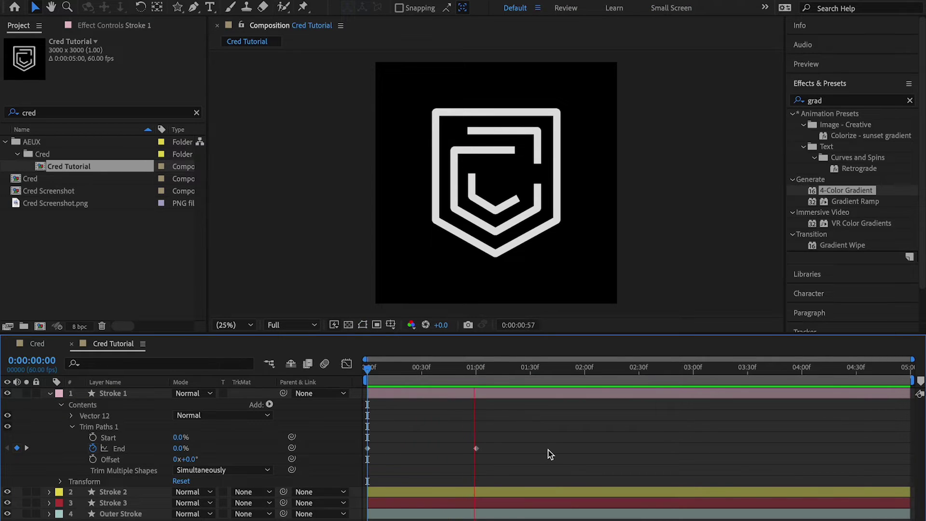
key("space")
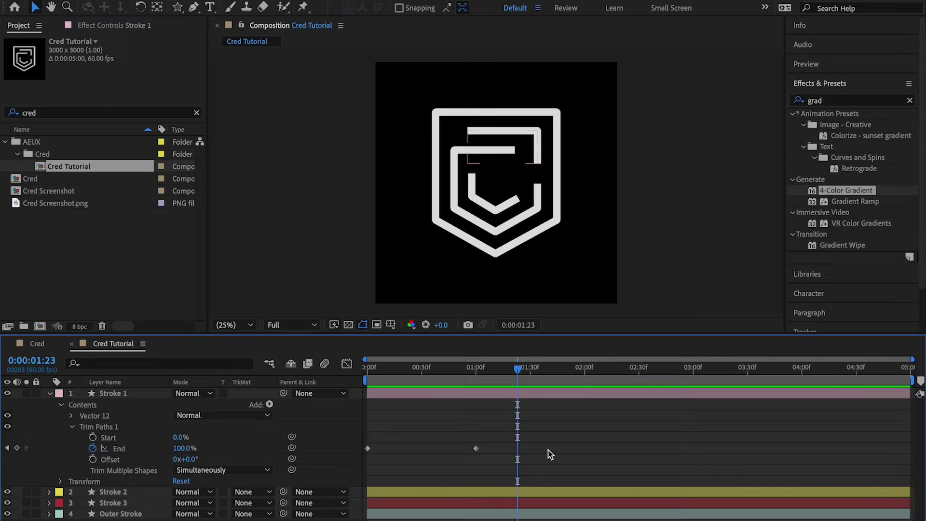
Apply Easy Ease to both Trim Paths End keyframes of Stroke 1 and preview the animation from the start.
mouse_move(517, 475)
left_mouse_down()
mouse_move(455, 467)
mouse_move(354, 422)
left_mouse_up()
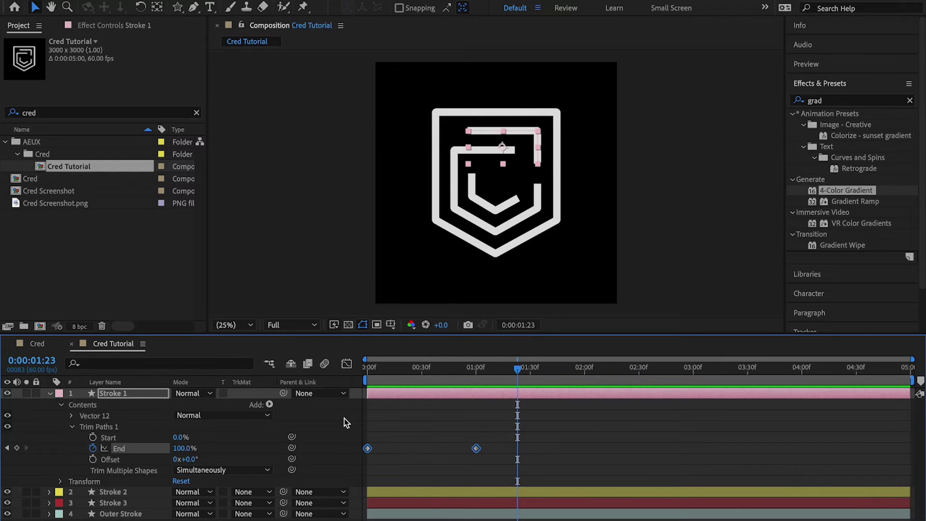
right_click(368, 449)
mouse_move(410, 519)
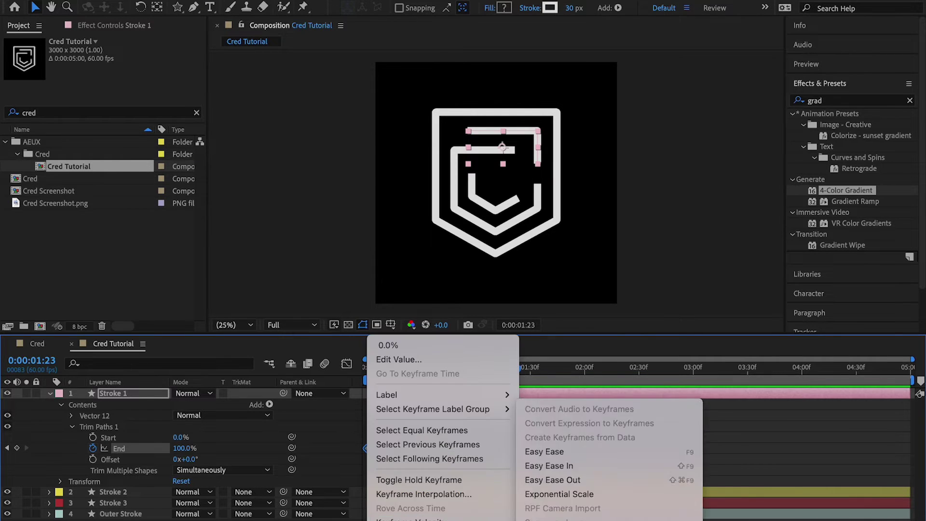
left_click(689, 451)
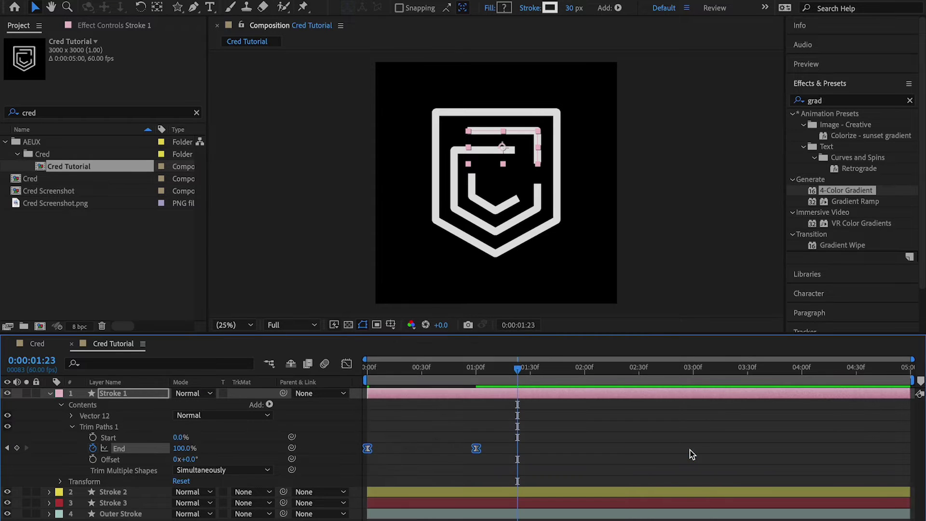
left_click(490, 465)
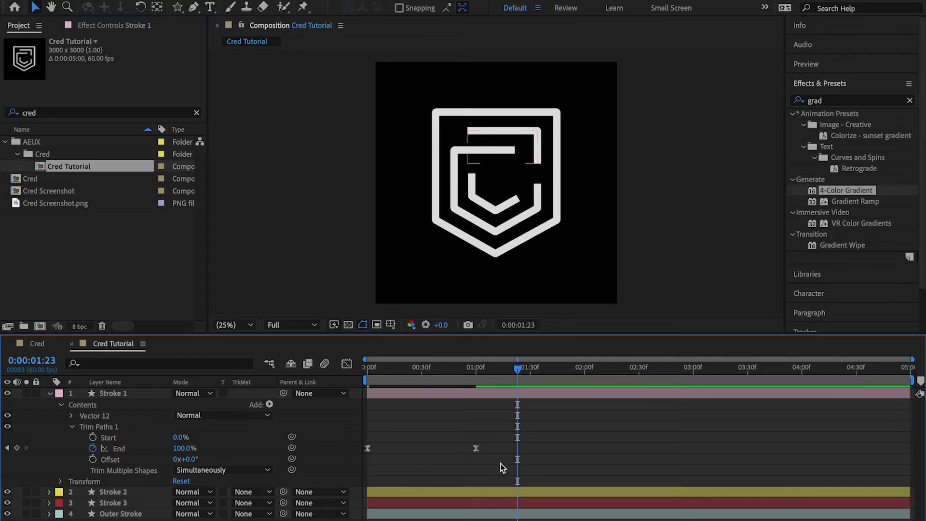
key("Home")
key("space")
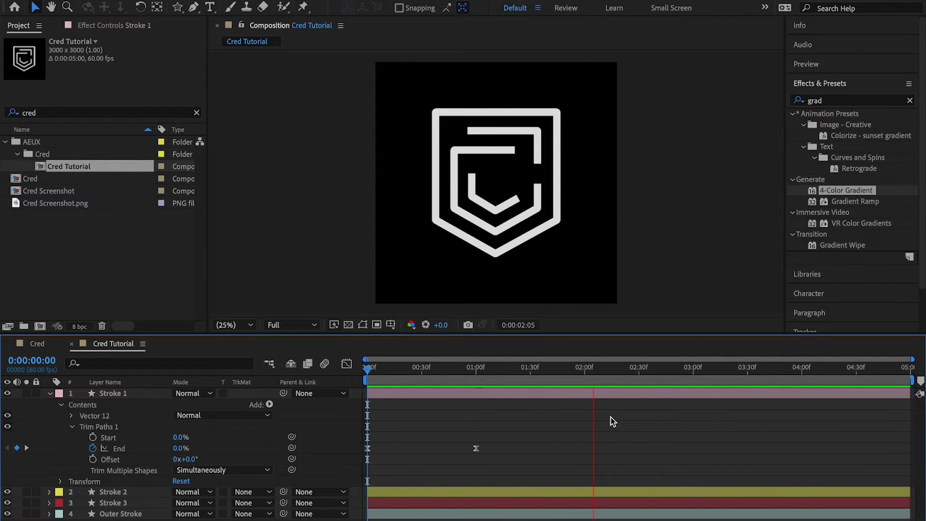
key("space")
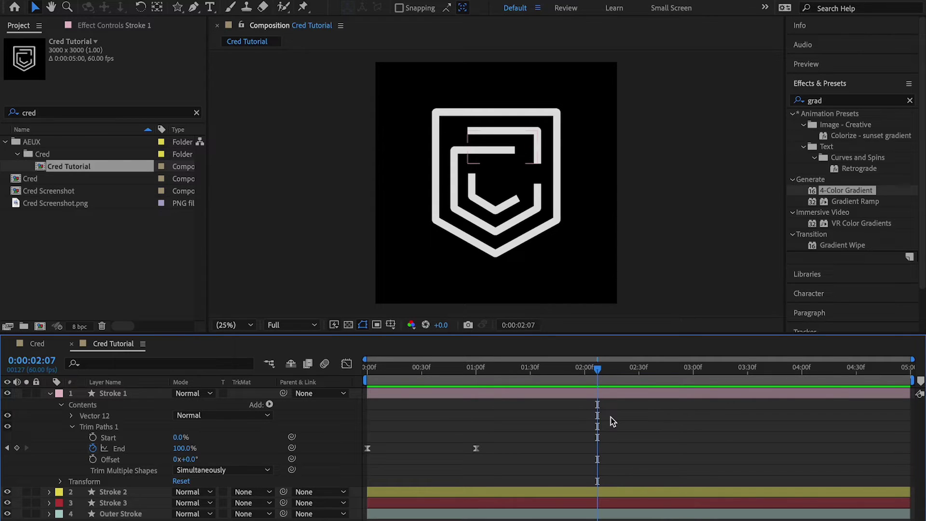
Show Stroke 1's two End keyframes in the Graph Editor using the speed graph.
left_click_drag(527, 472, 363, 419)
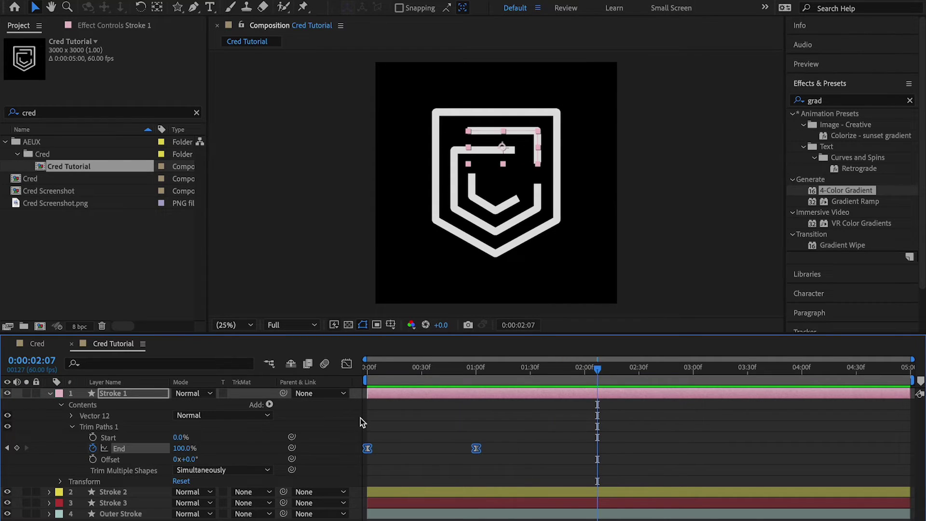
left_click(348, 365)
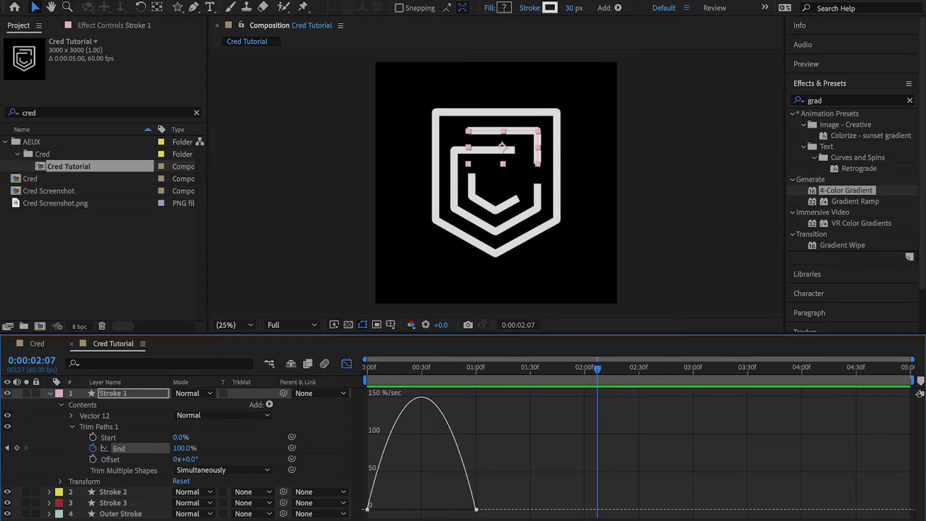
right_click(497, 437)
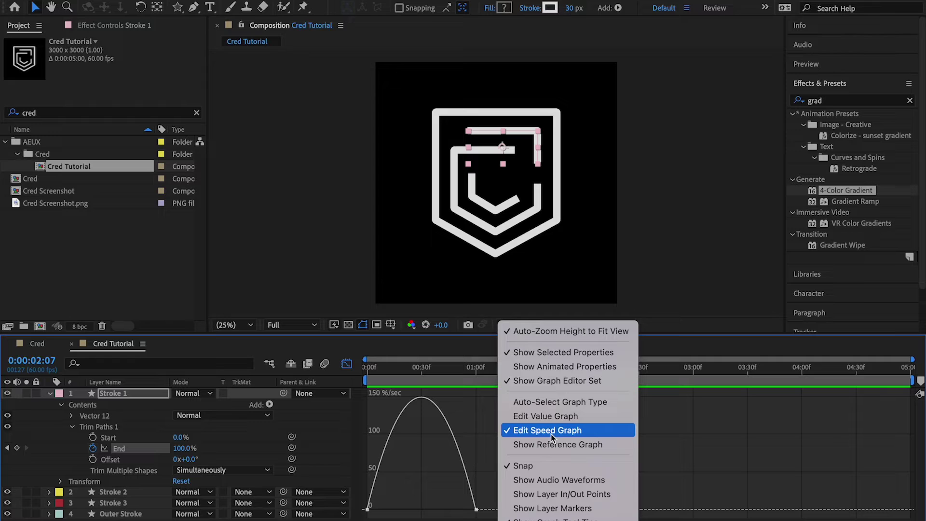
left_click(550, 434)
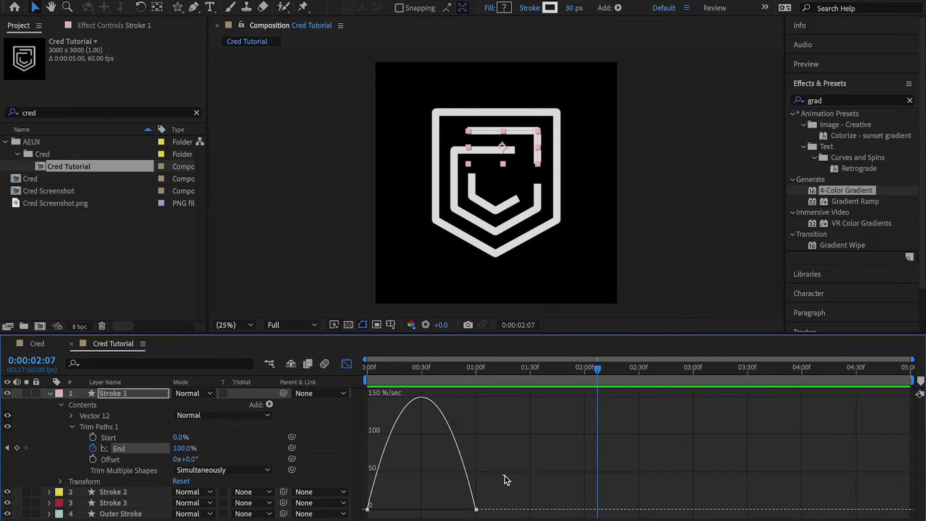
Reshape Stroke 1's End speed curve to an early peak of about 400 %/sec with a long ease-out, and preview it.
left_click_drag(504, 475, 457, 517)
left_click_drag(456, 510, 445, 510)
left_click_drag(431, 510, 422, 511)
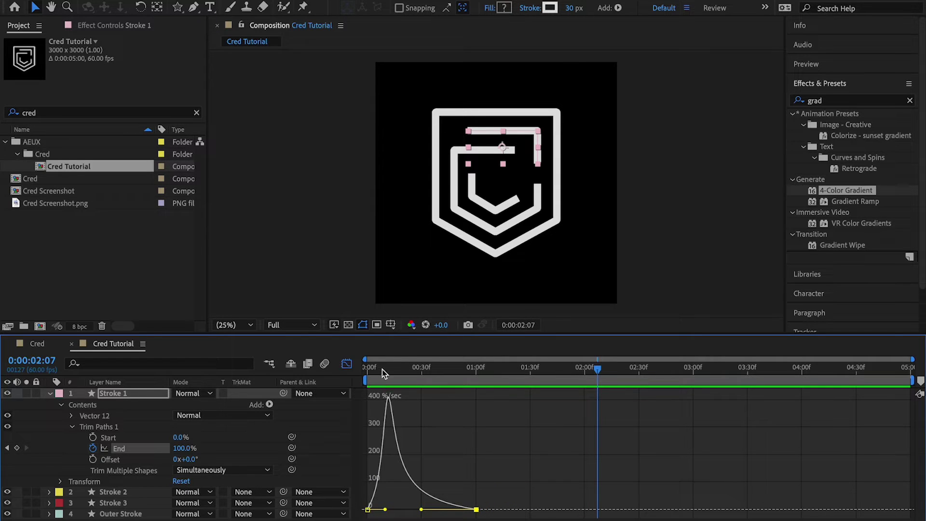
left_click_drag(385, 373, 368, 372)
left_click(498, 479)
key("space")
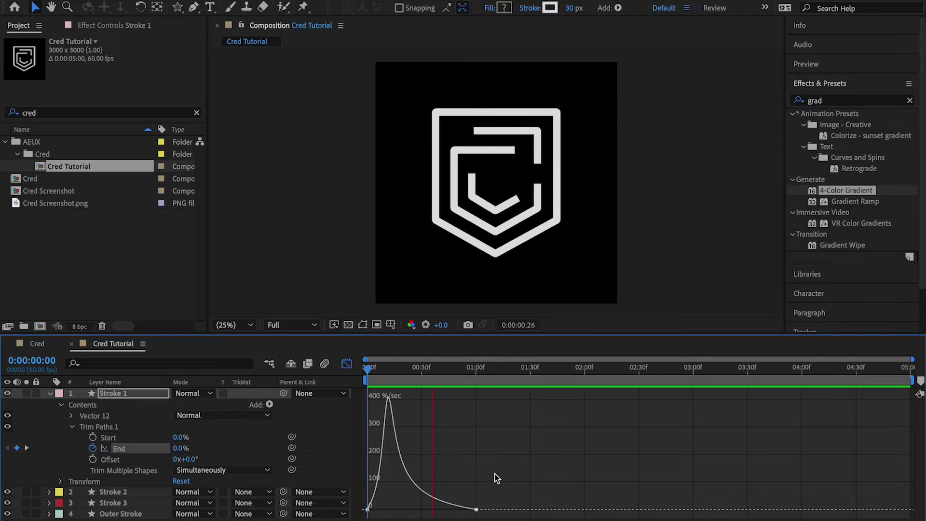
key("space")
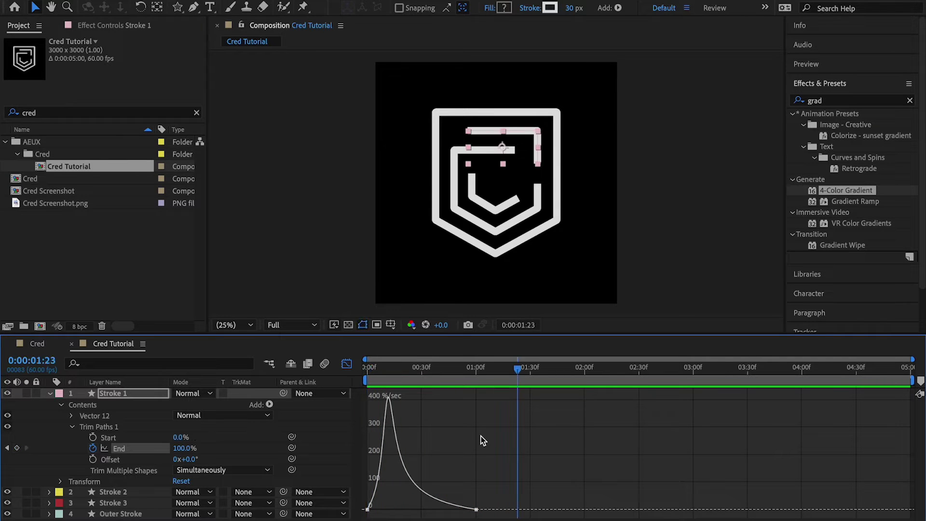
key("Home")
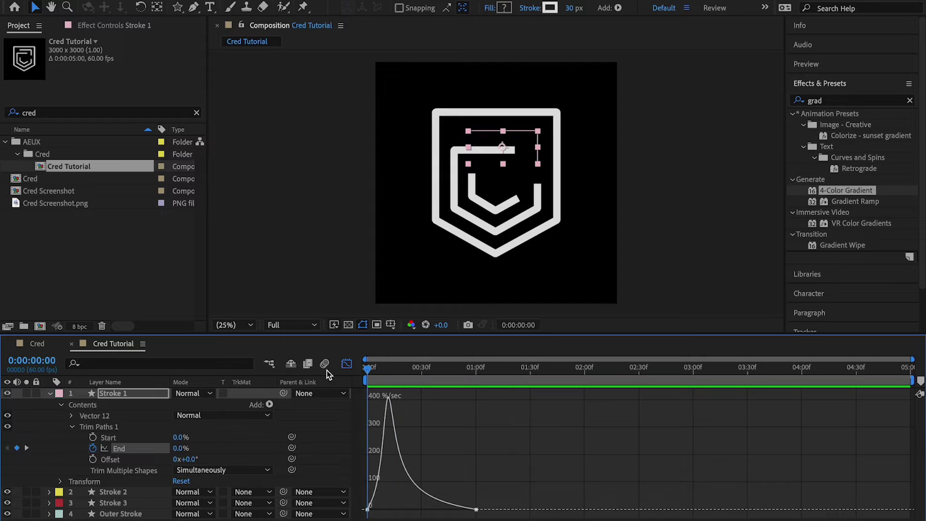
Preview Stroke 1's eased End animation and return the timeline from the Graph Editor to the layer bars.
left_click(635, 237)
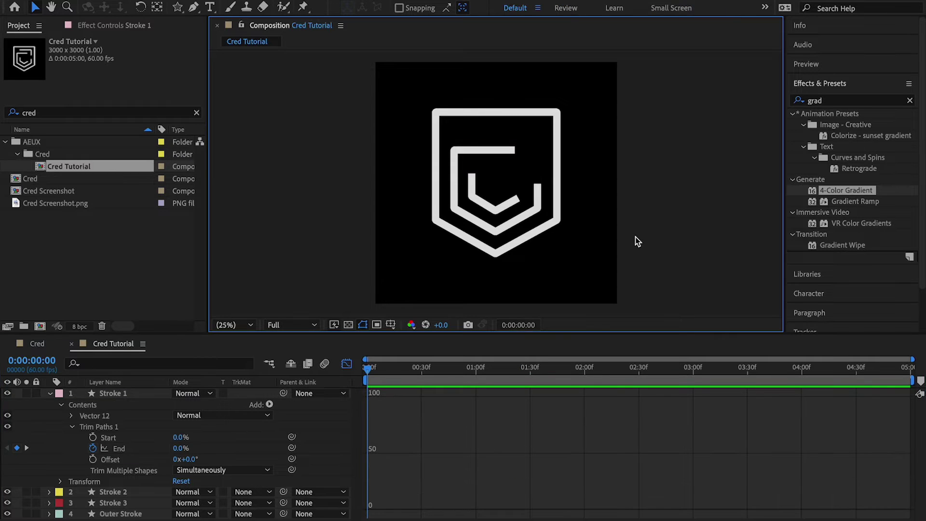
key("space")
key("space")
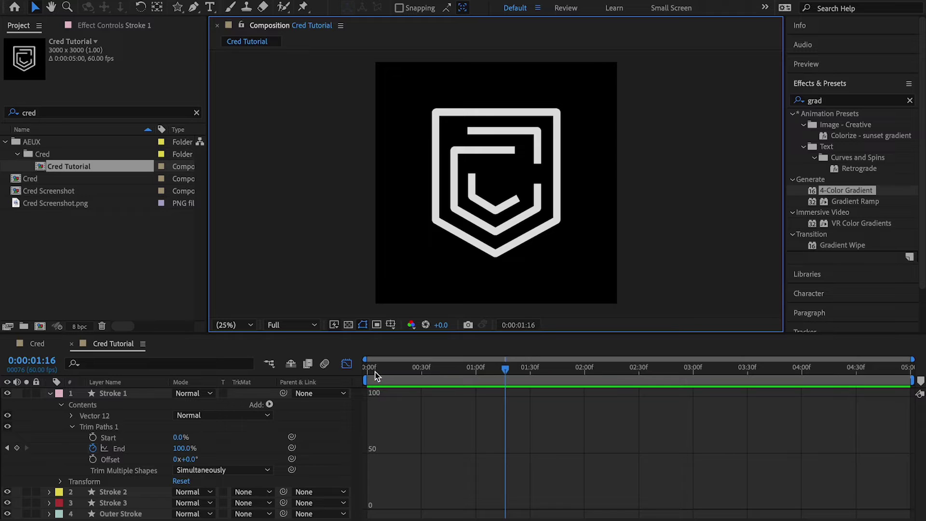
left_click(346, 365)
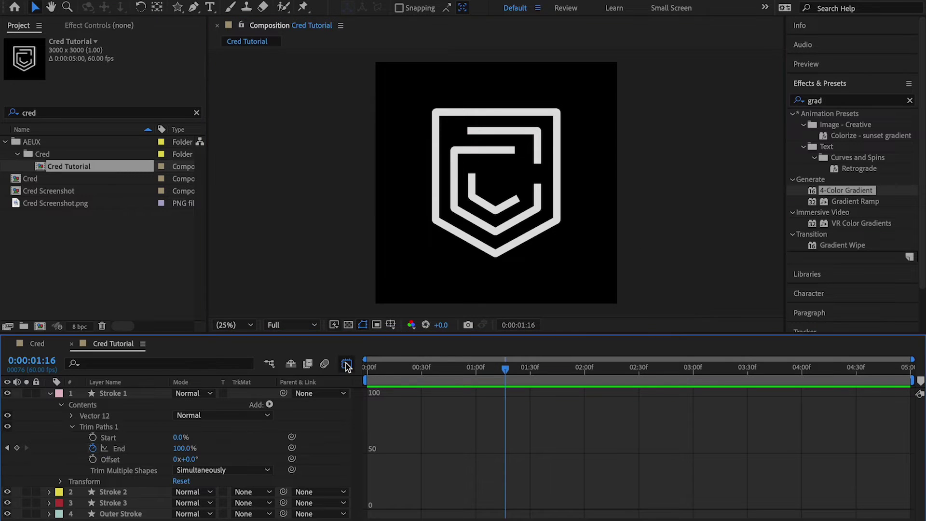
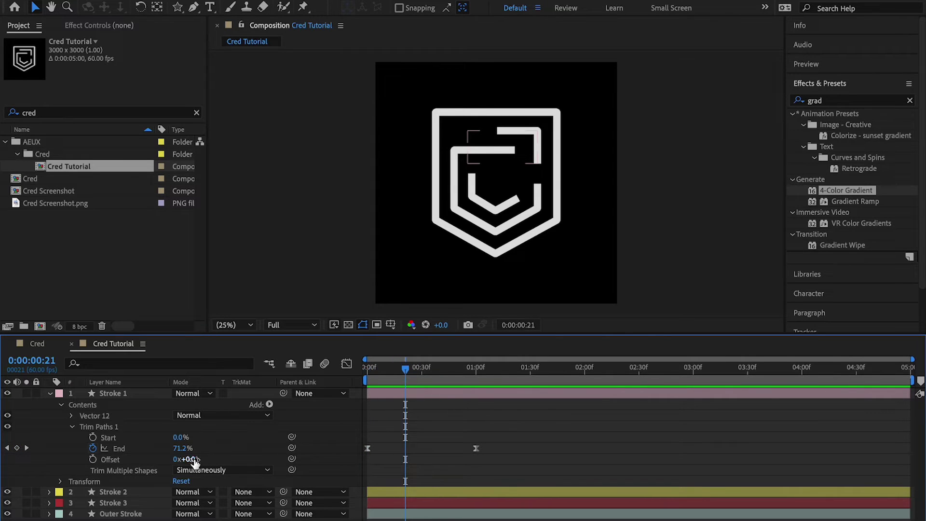
Try out a different Trim Paths Offset on Stroke 1 and undo the change.
mouse_move(191, 460)
left_mouse_down()
mouse_move(213, 459)
mouse_move(103, 452)
mouse_move(333, 445)
mouse_move(217, 452)
left_mouse_up()
key("ctrl+z")
key("space")
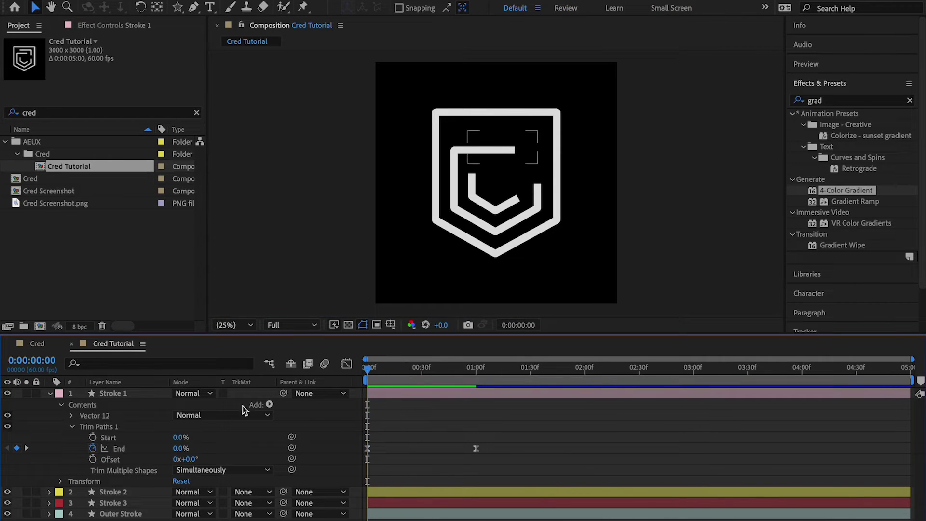
Keyframe Stroke 1's Trim Paths Offset from -250° at 0:00 to 0° at 1 second.
left_click(93, 460)
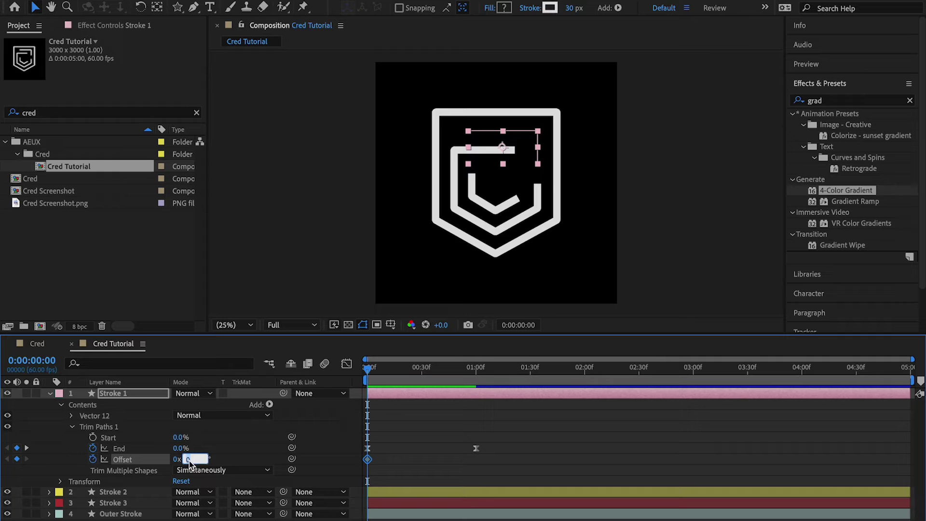
type("0")
key("Return")
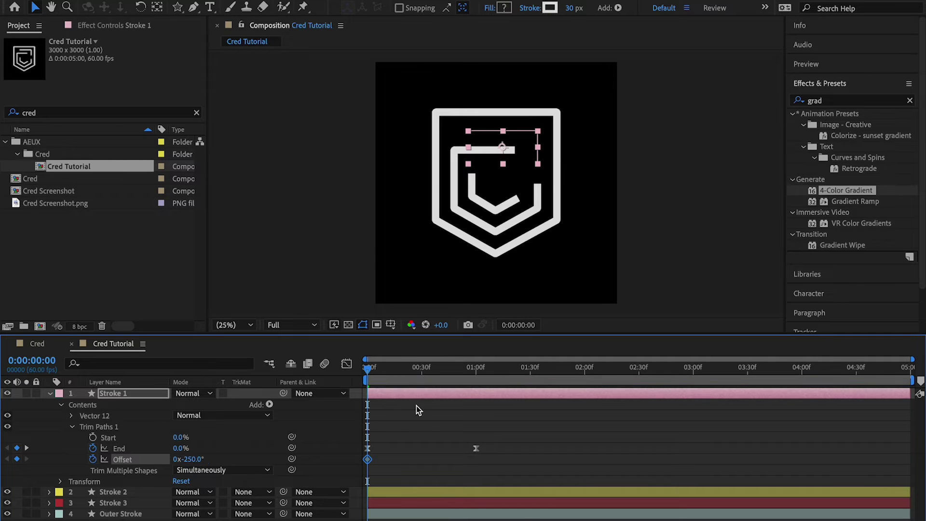
left_click_drag(395, 375, 470, 372)
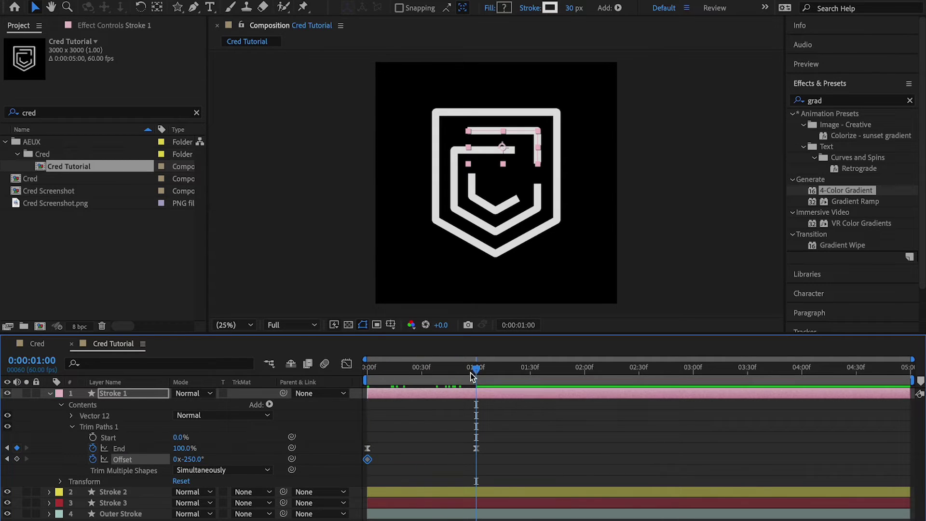
left_click(191, 460)
type("0")
key("Return")
Hide the mask and shape path outlines in the composition viewer and deselect the layer.
mouse_move(380, 368)
left_mouse_down()
mouse_move(369, 368)
mouse_move(427, 369)
mouse_move(373, 371)
mouse_move(380, 369)
left_mouse_up()
left_click(362, 325)
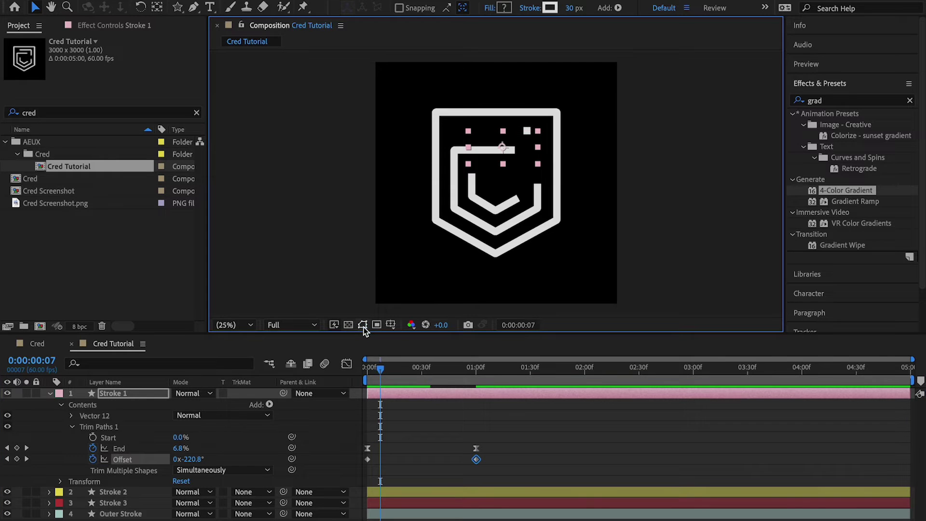
left_click(449, 431)
Scrub through Stroke 1's combined End and Offset animation and preview it from the start.
mouse_move(384, 374)
left_mouse_down()
mouse_move(432, 372)
mouse_move(393, 378)
mouse_move(403, 376)
left_mouse_up()
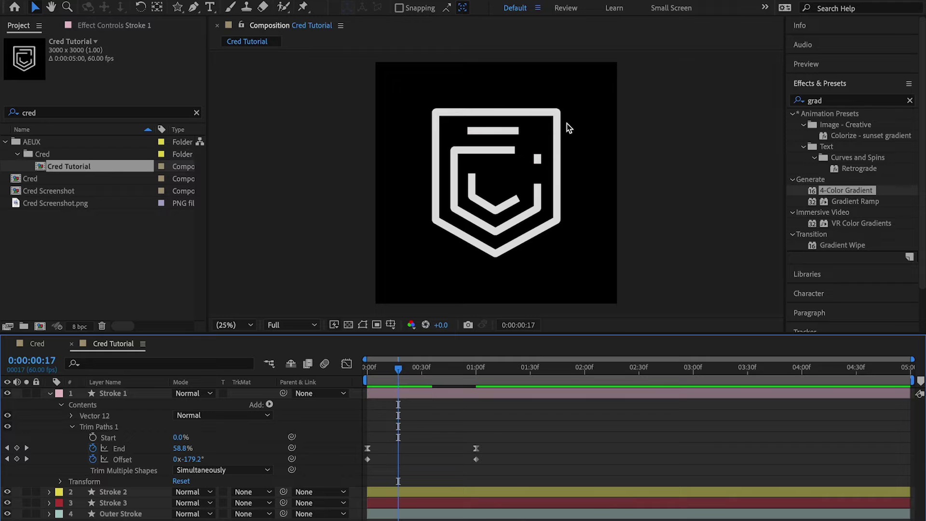
left_click_drag(399, 369, 414, 369)
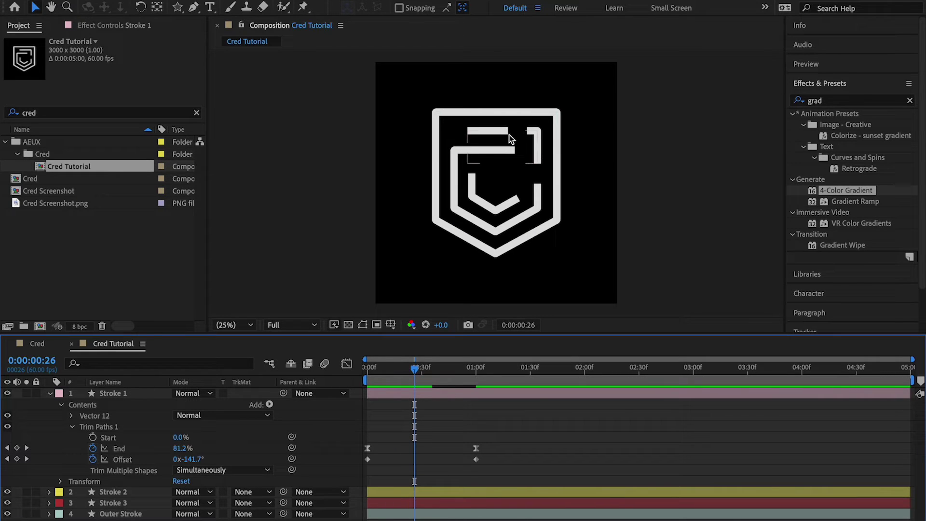
mouse_move(415, 369)
left_mouse_down()
mouse_move(394, 369)
mouse_move(480, 353)
left_mouse_up()
key("Home")
key("space")
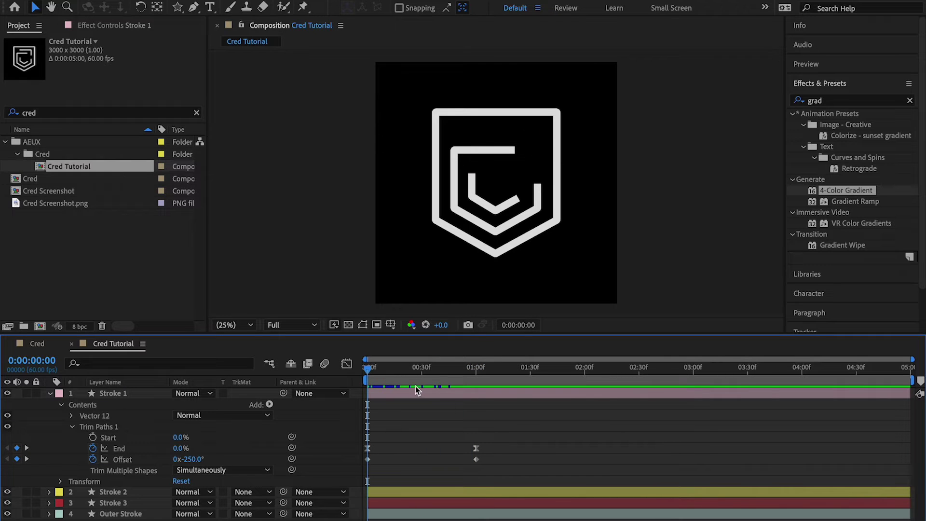
key("space")
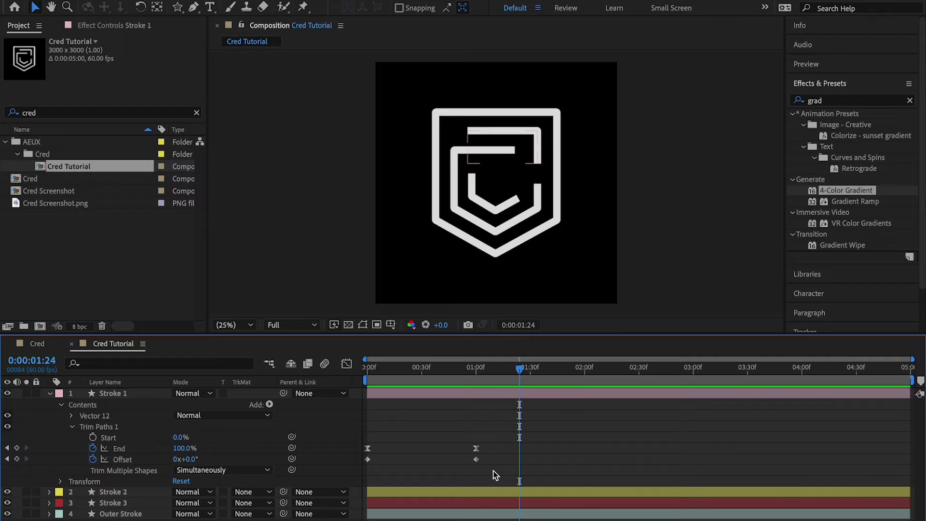
Apply Easy Ease to both Offset keyframes of Stroke 1 and lengthen the ease-out in the speed graph.
left_click_drag(493, 470, 357, 458)
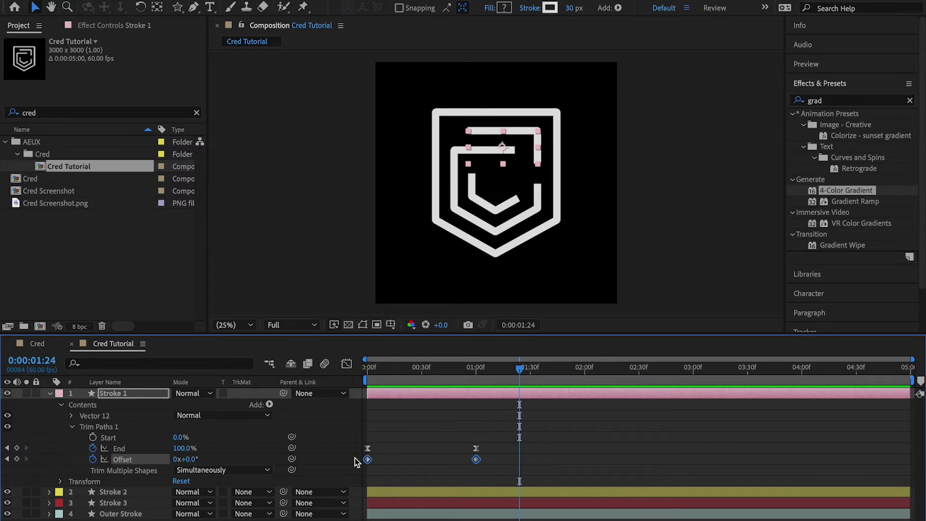
key("F9")
key("shift+F3")
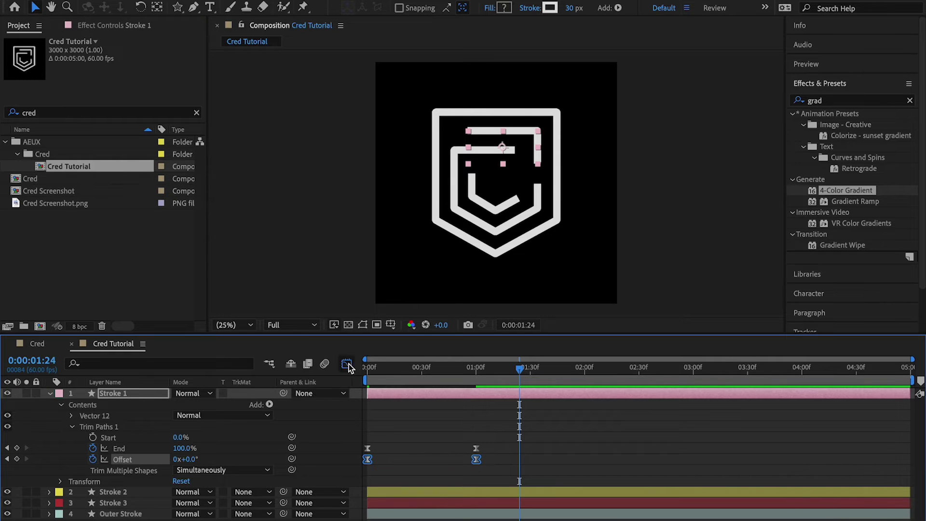
left_click_drag(458, 510, 421, 509)
left_click(346, 364)
Preview Stroke 1's animation with the eased Offset from the start twice.
key("Home")
left_click(399, 400)
key("space")
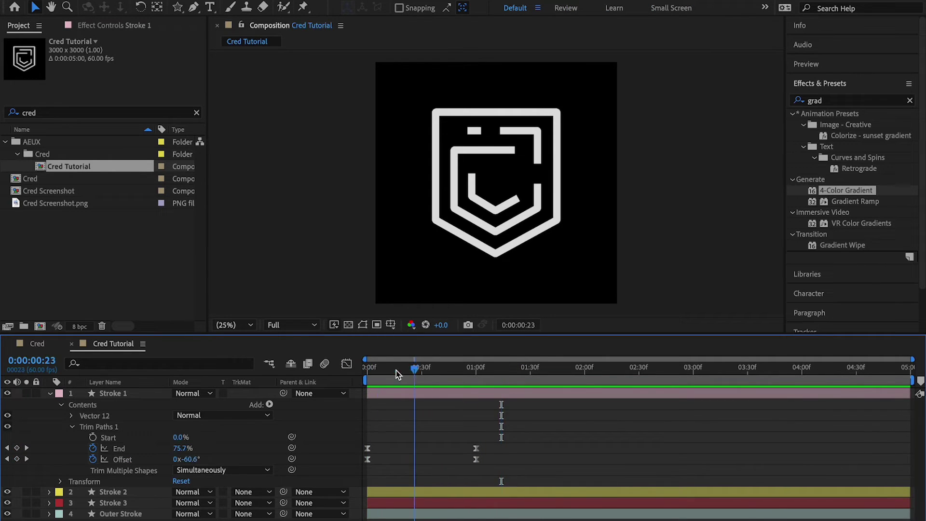
key("space")
left_click_drag(437, 368, 354, 369)
key("space")
left_click(606, 407)
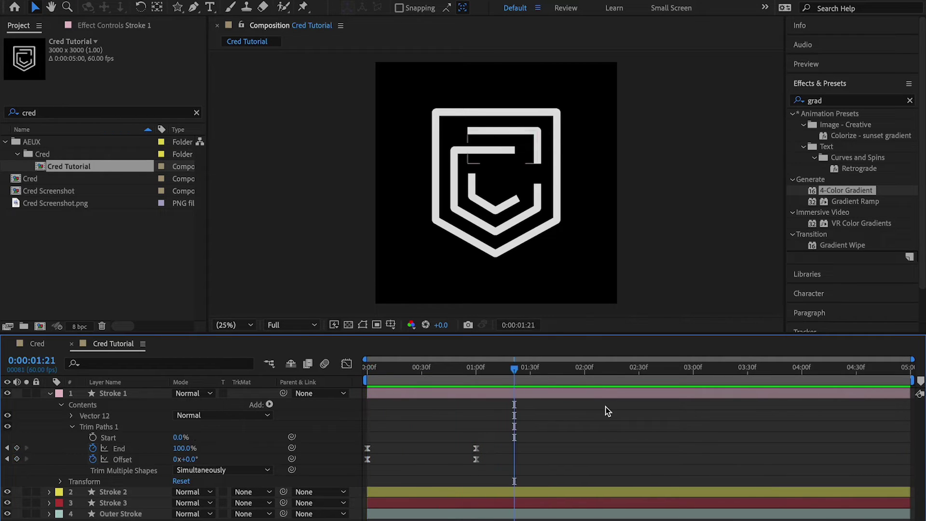
Keyframe Stroke 1's Opacity from 0% at 0:00 to 100% at frame 30.
left_click_drag(396, 370, 340, 371)
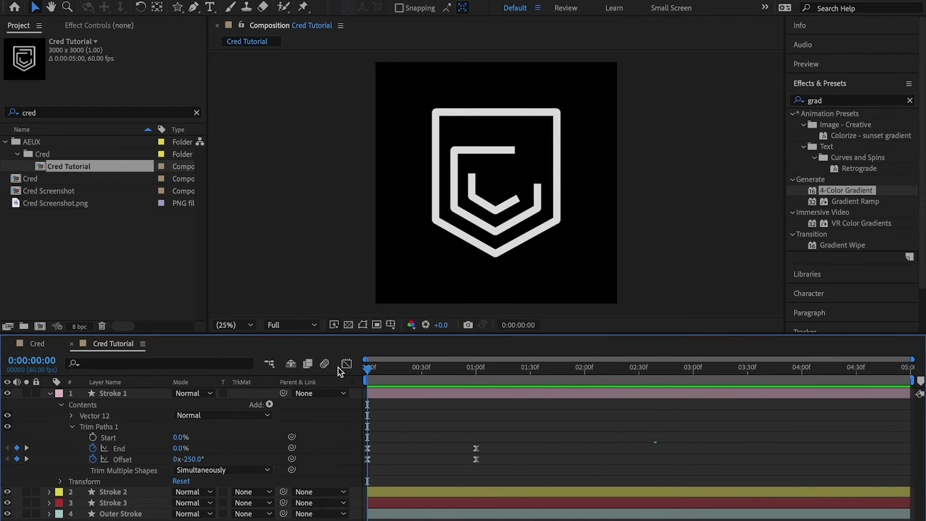
left_click(126, 394)
key("t")
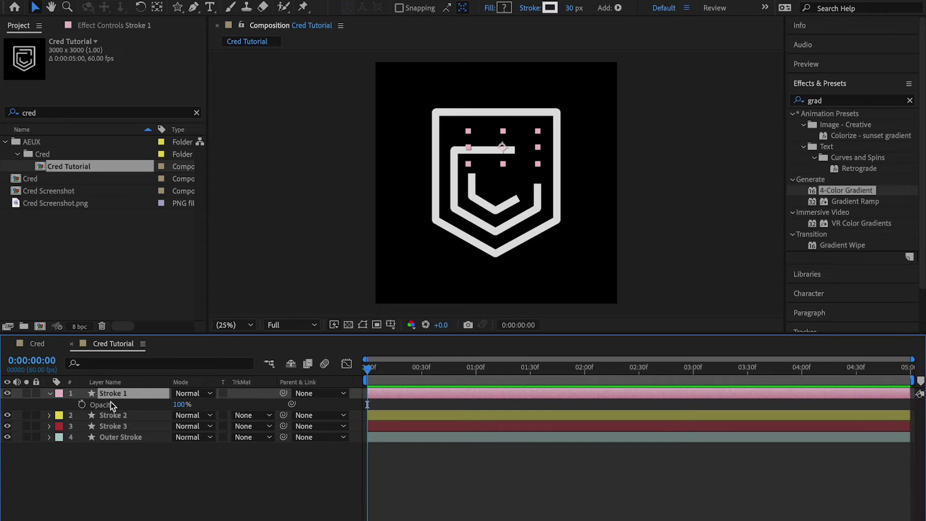
left_click(82, 405)
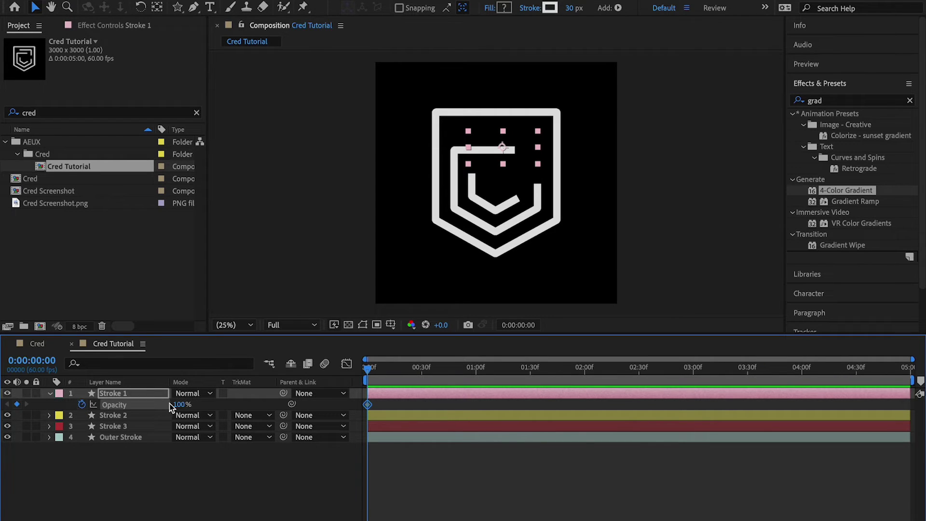
left_click_drag(178, 404, 72, 410)
left_click(422, 370)
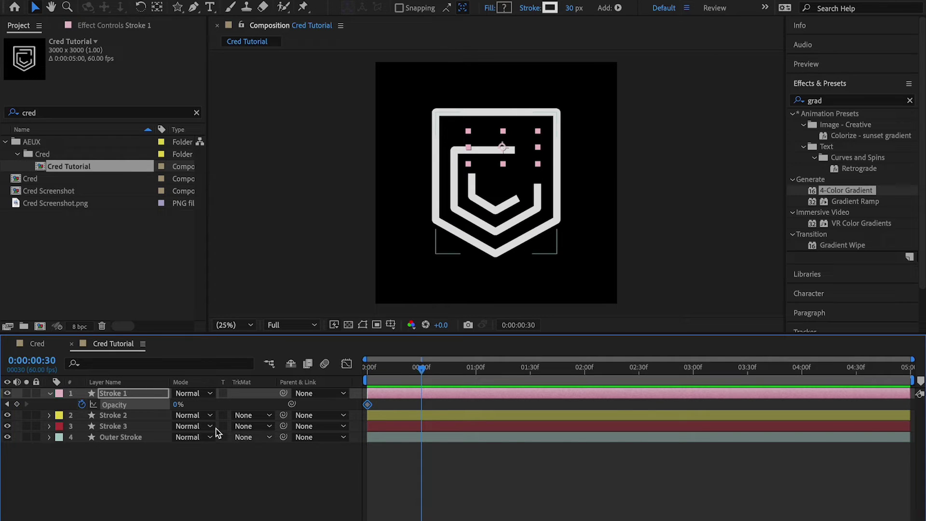
left_click(178, 404)
type("100")
key("Return")
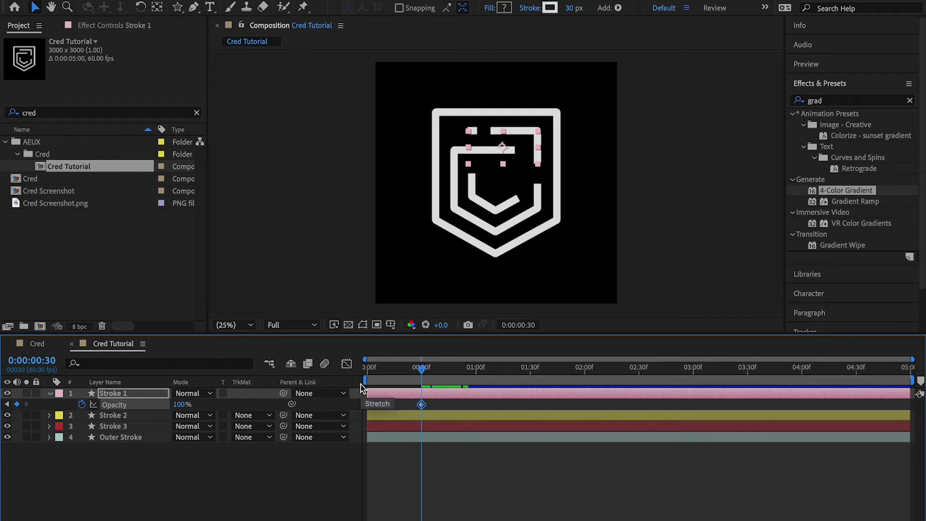
Apply Easy Ease to both Opacity keyframes of Stroke 1, check the speed curve, and preview from the start.
left_click(346, 363)
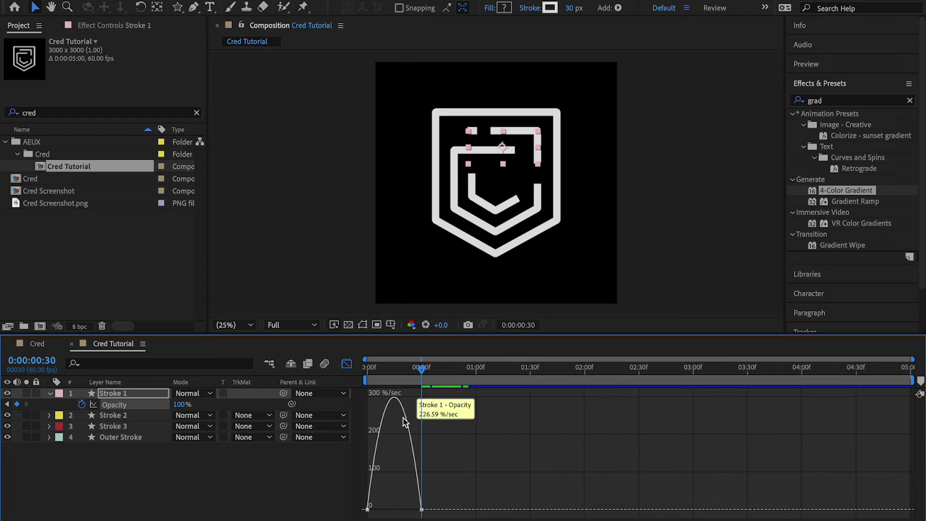
left_click(346, 365)
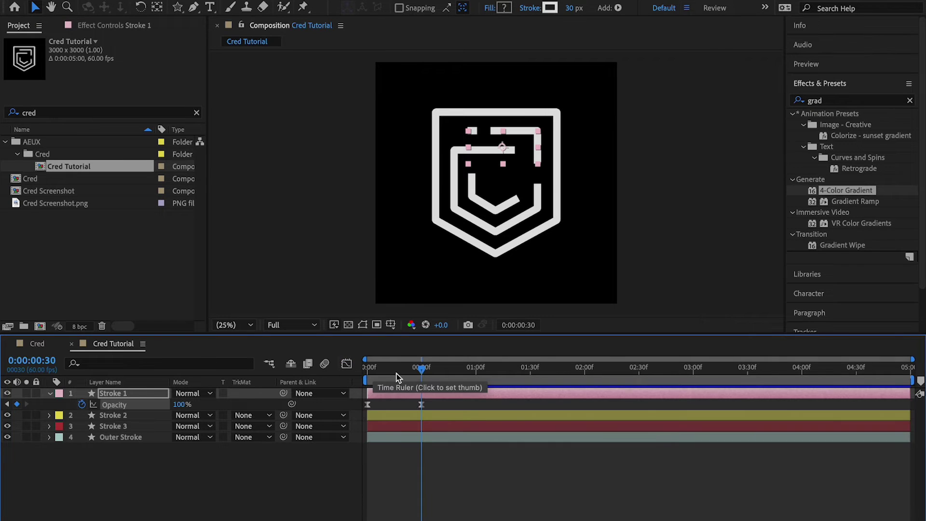
left_click(410, 403)
left_click_drag(383, 378, 324, 377)
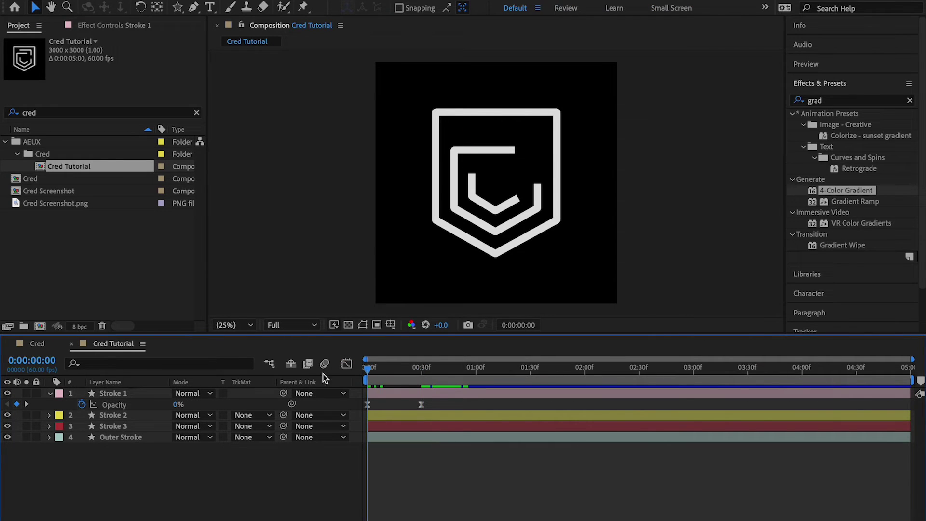
key("space")
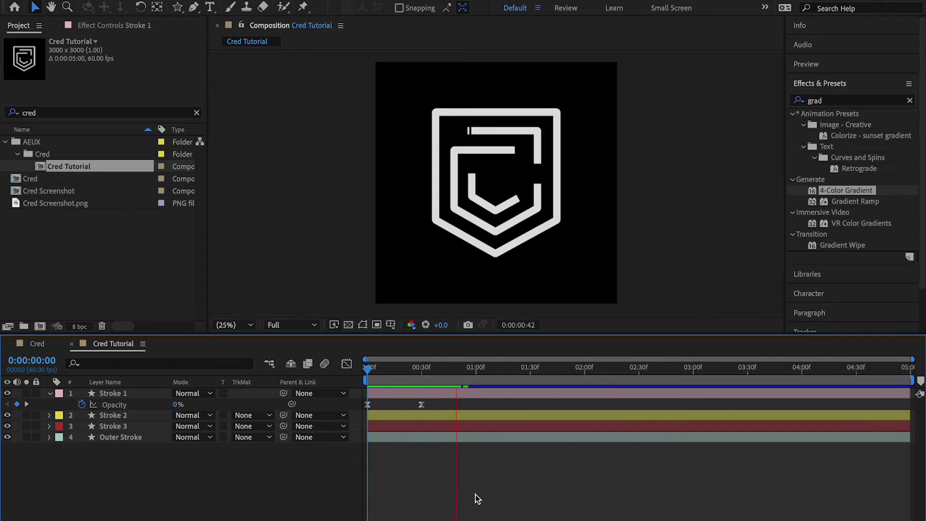
Try adjusting the ease of Stroke 1's last Opacity keyframe in the speed graph and preview the fade-in.
mouse_move(400, 377)
left_mouse_down()
mouse_move(372, 377)
mouse_move(395, 376)
left_mouse_up()
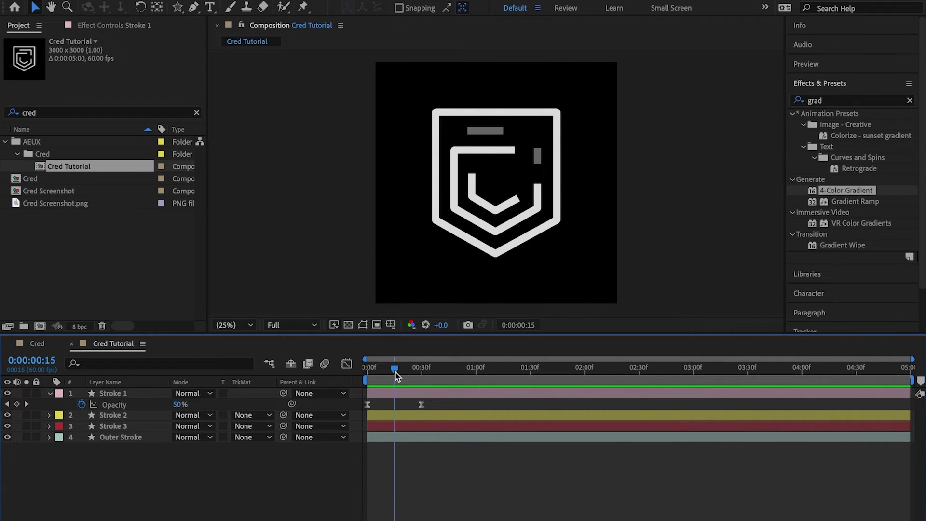
left_click(346, 364)
left_click(113, 404)
left_click_drag(440, 463, 394, 510)
left_click_drag(395, 369, 367, 369)
left_click(346, 364)
left_click(409, 498)
key("space")
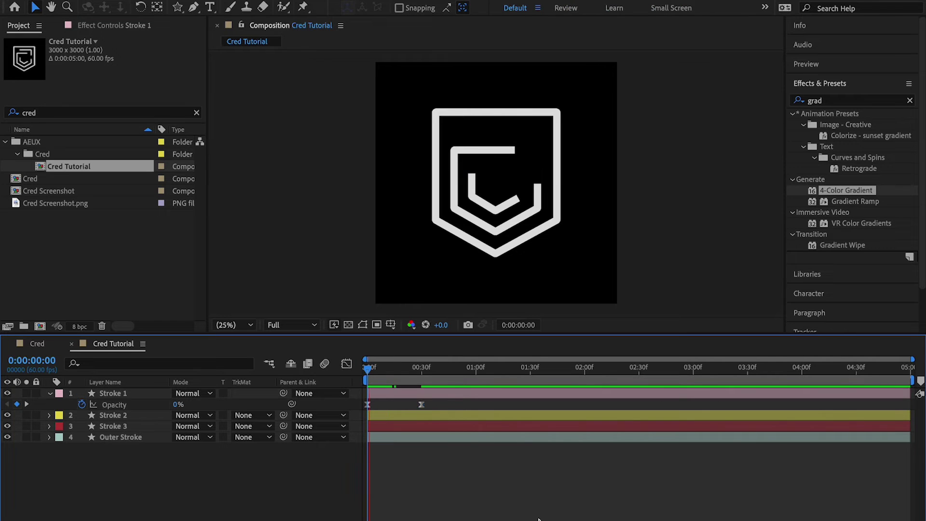
key("space")
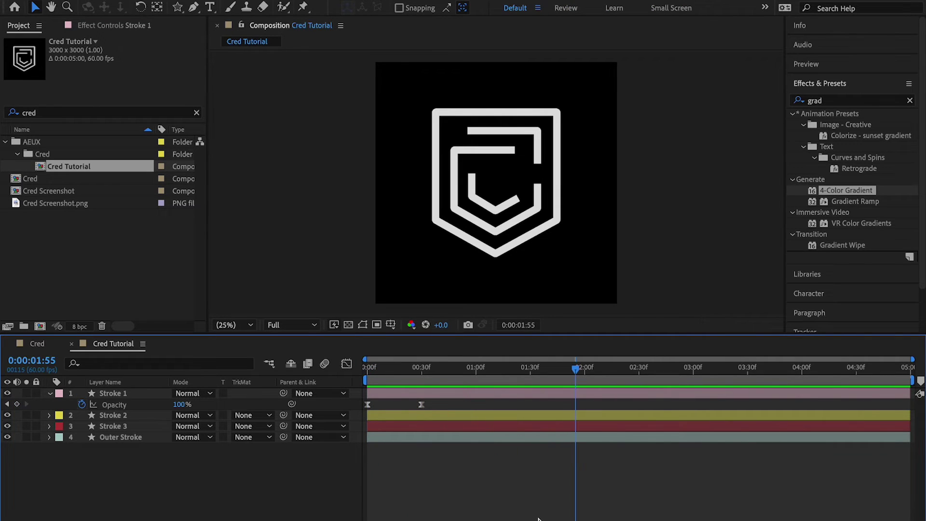
Return Stroke 1's Opacity speed curve to its symmetric ease and preview the animation from the start.
left_click(347, 364)
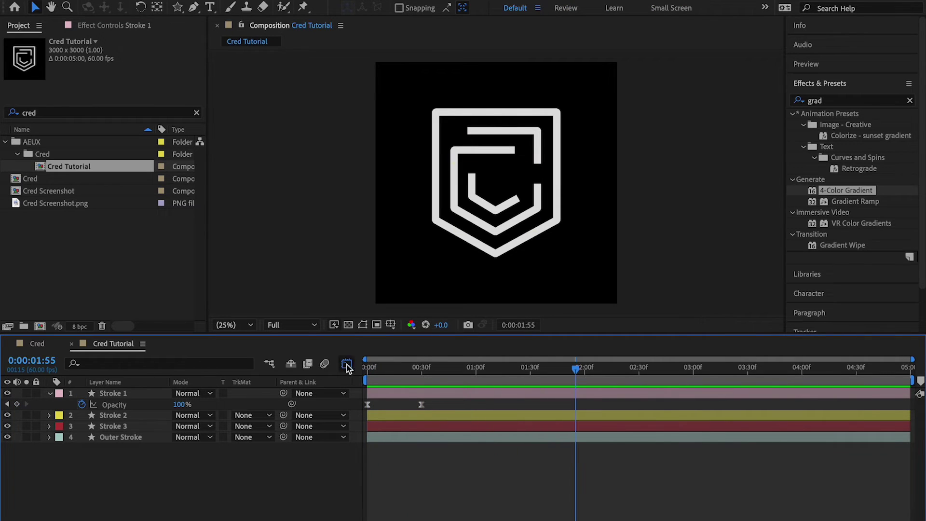
left_click(145, 405)
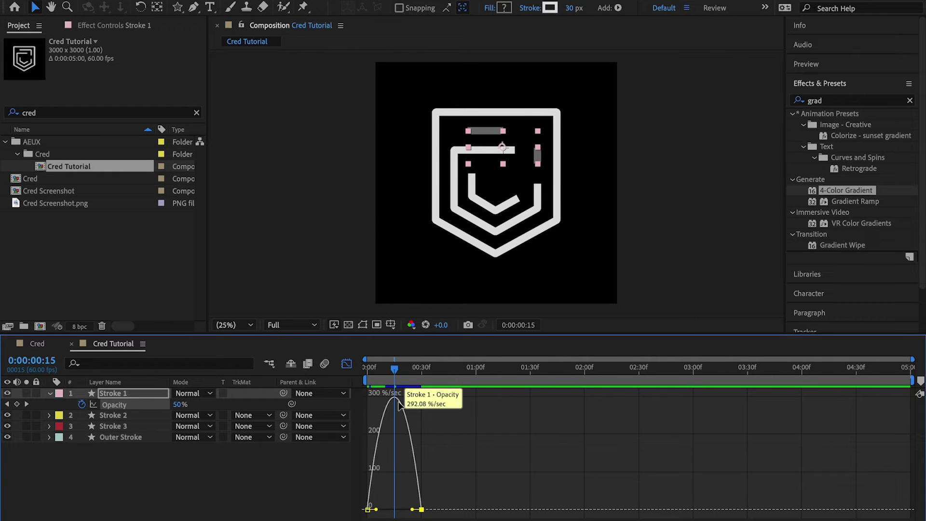
left_click(347, 364)
key("Home")
left_click(533, 496)
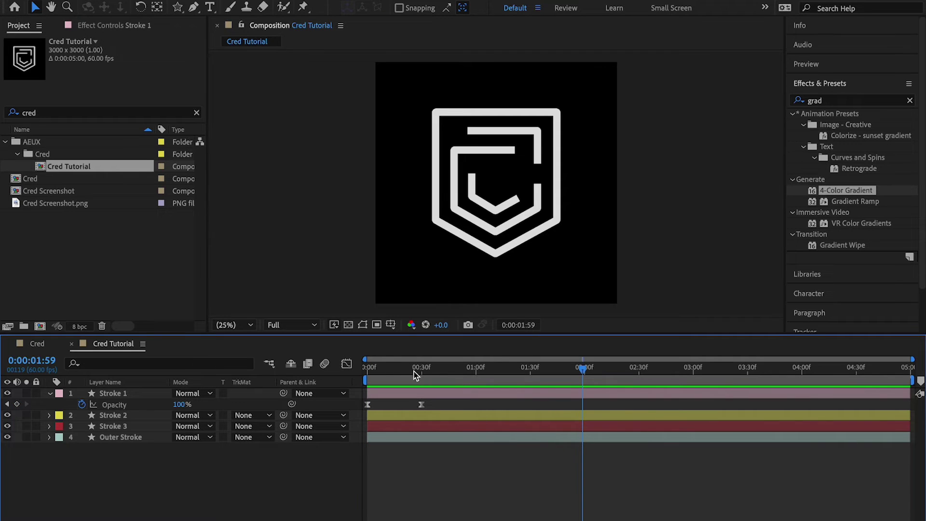
key("space")
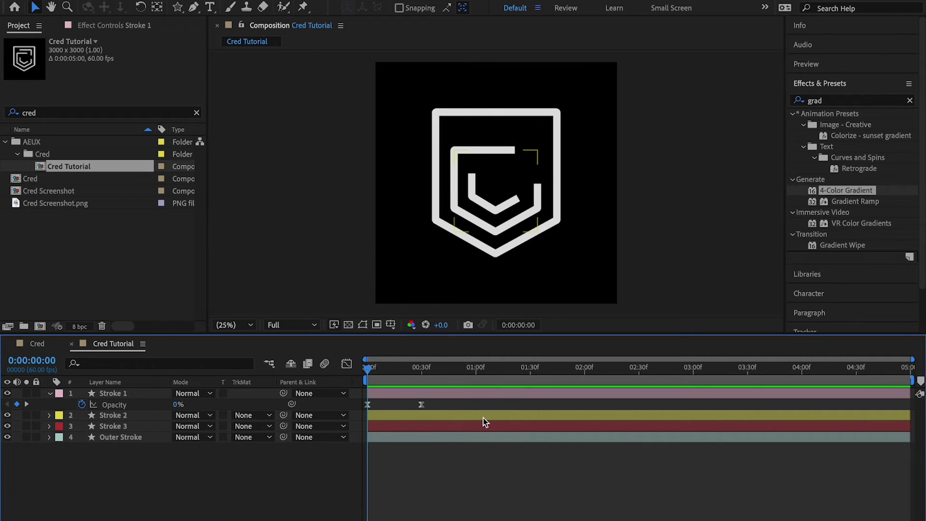
Reveal all keyframed properties of the Stroke 1 layer.
left_click(120, 395)
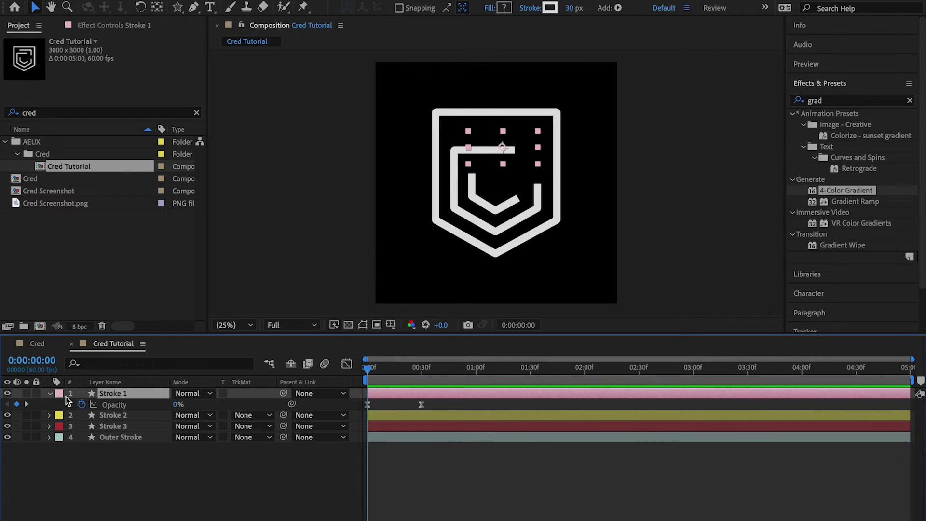
key("u")
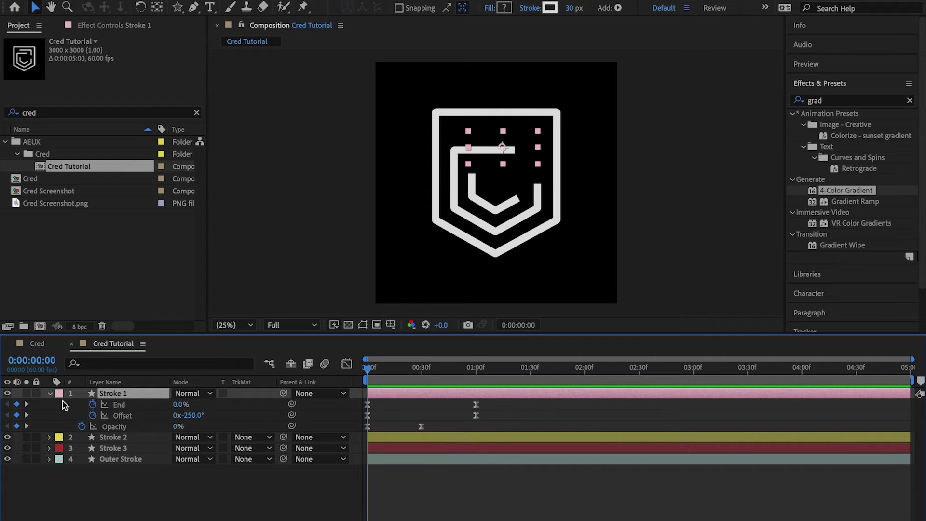
Copy the animated Trim Paths 1 from Stroke 1 into the contents of Stroke 2.
left_click(49, 394)
left_click(50, 394)
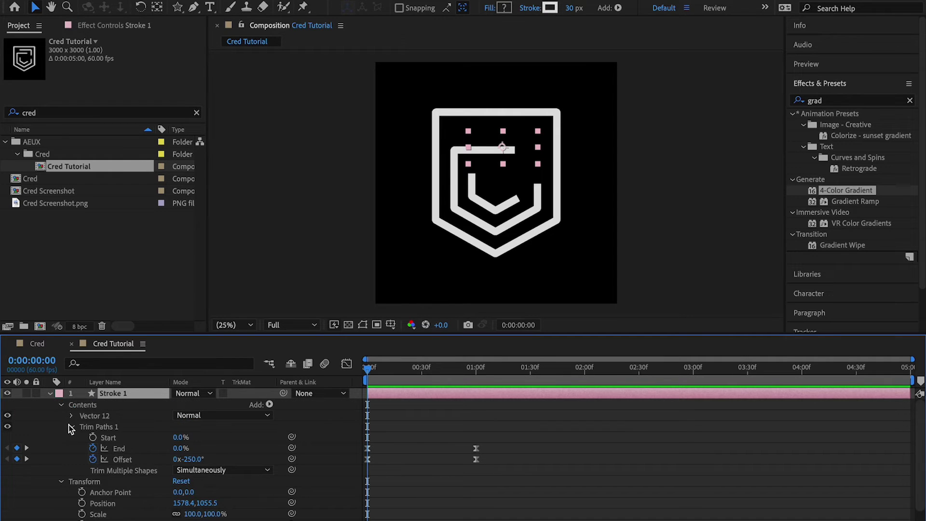
left_click(69, 425)
left_click(99, 427)
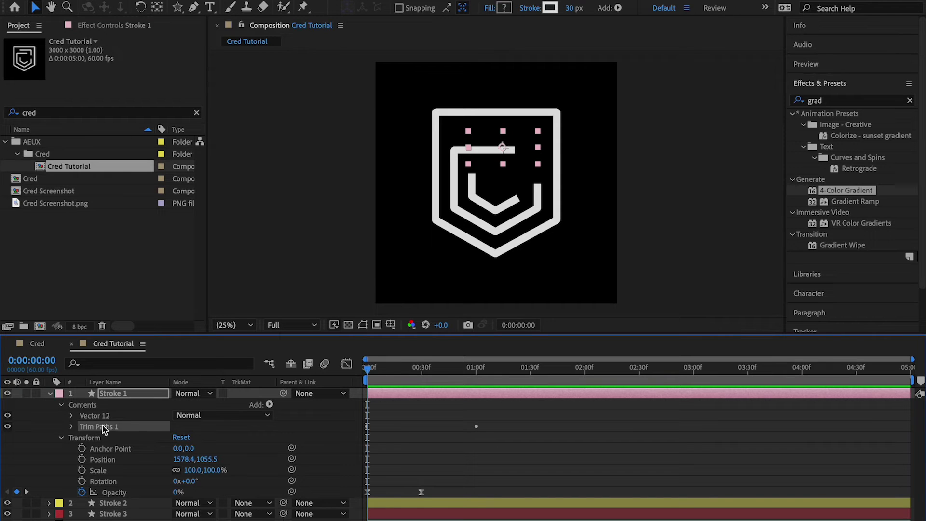
left_click(51, 393)
left_click(111, 405)
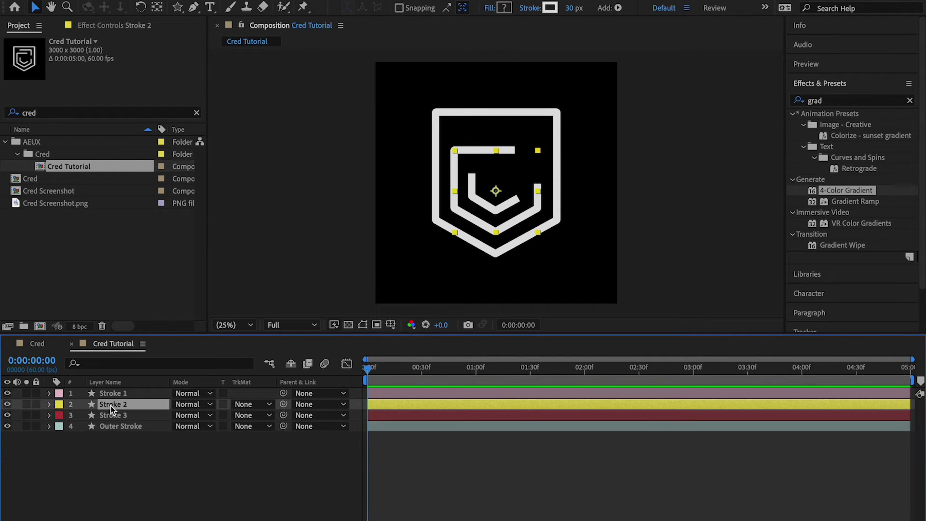
left_click(50, 404)
left_click(83, 416)
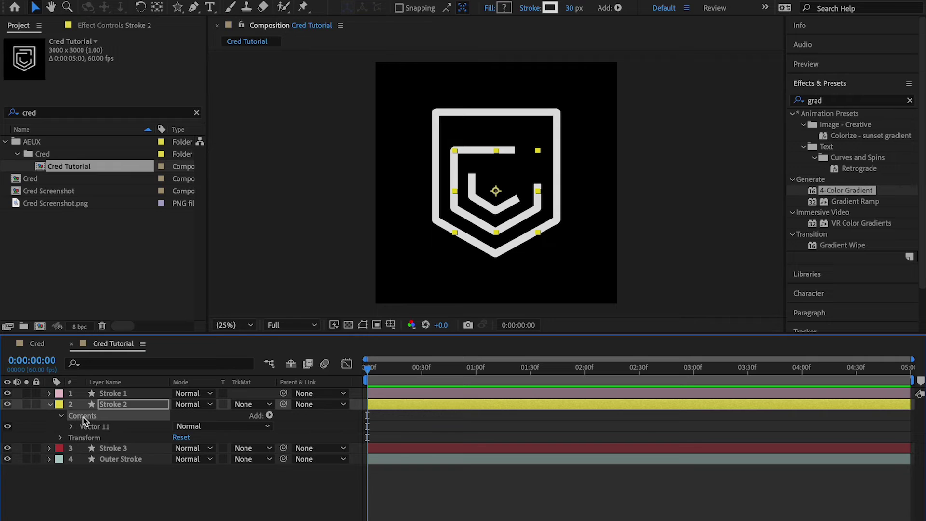
key("ctrl+v")
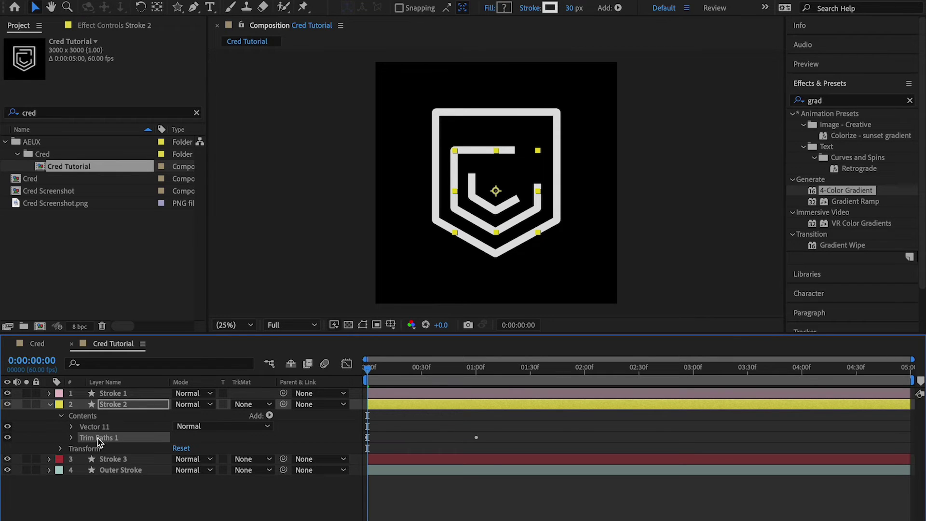
Paste the copied Trim Paths onto the Stroke 3 and Outer Stroke layers.
left_click(50, 459)
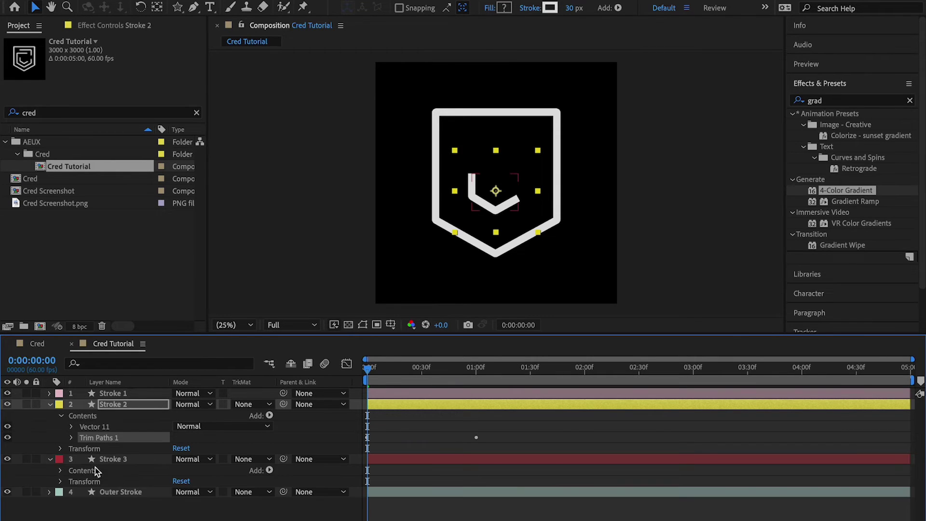
left_click(80, 472)
key("ctrl+v")
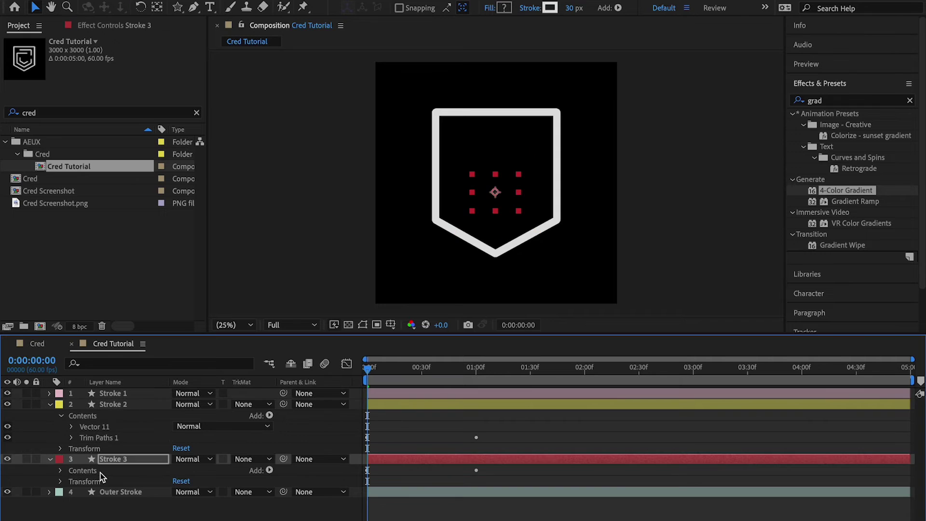
left_click(61, 472)
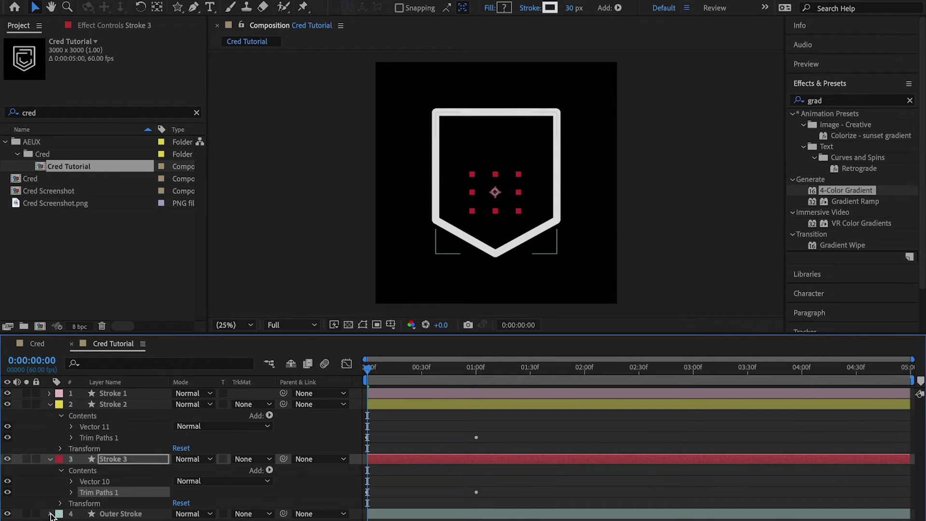
left_click(50, 514)
left_click(110, 513)
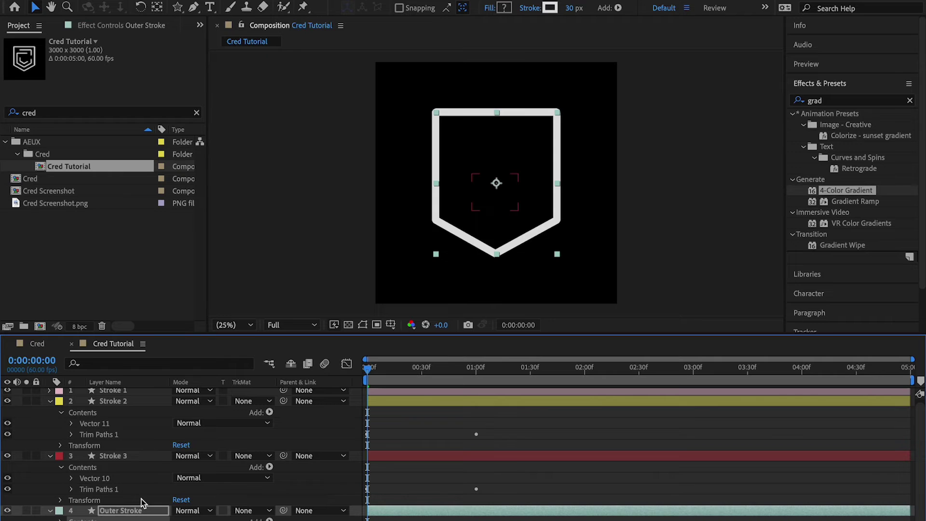
scroll(200, 476, "down", 2)
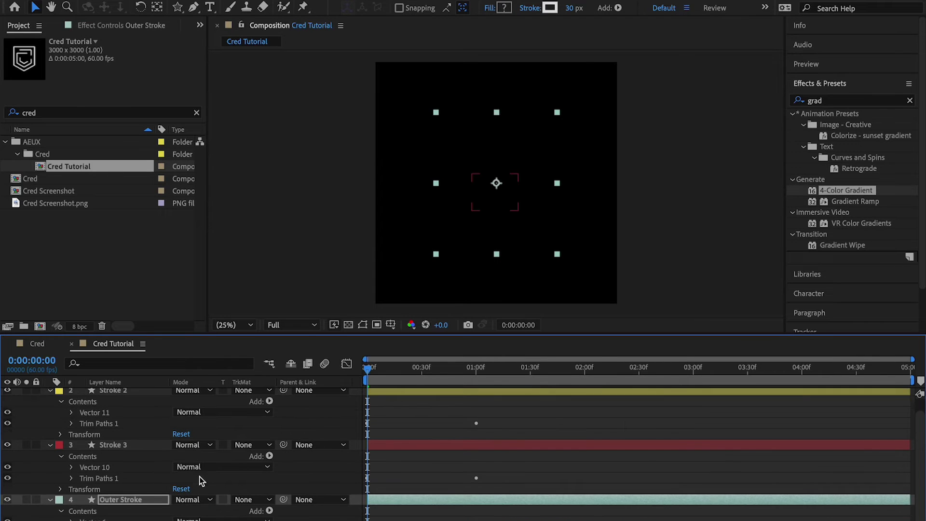
Preview the trim animation of all four strokes from the start several times.
left_click(554, 420)
key("space")
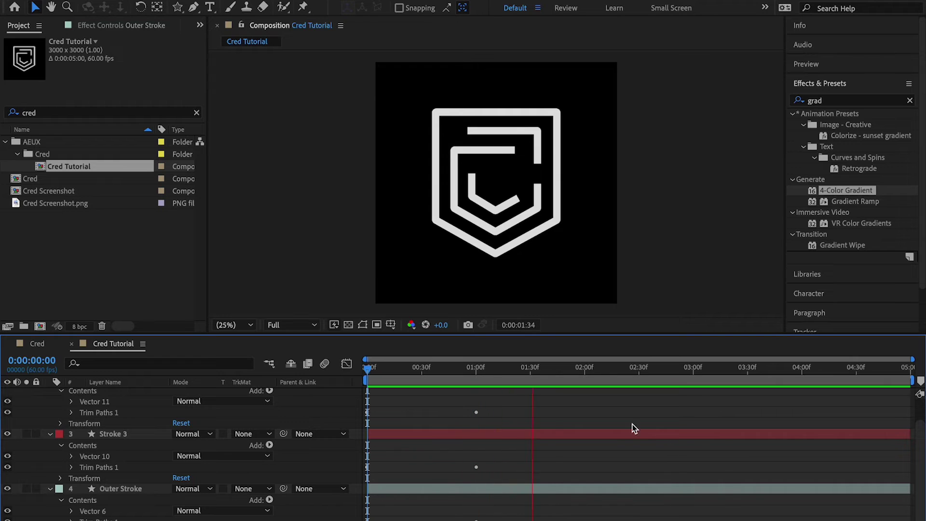
key("space")
key("space")
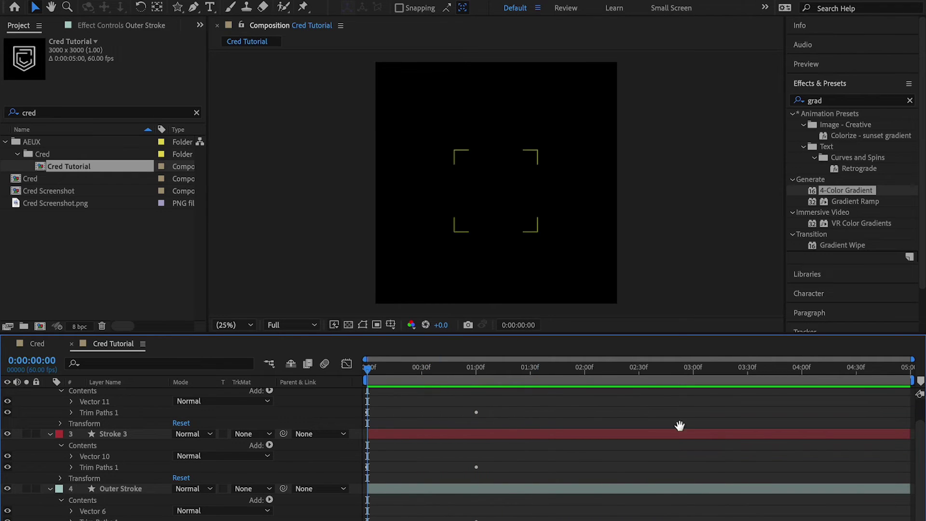
key("space")
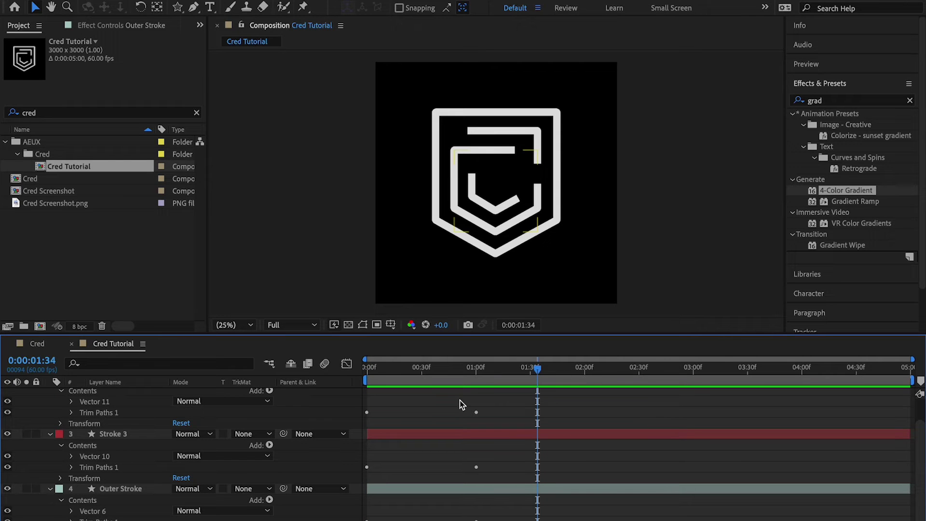
key("space")
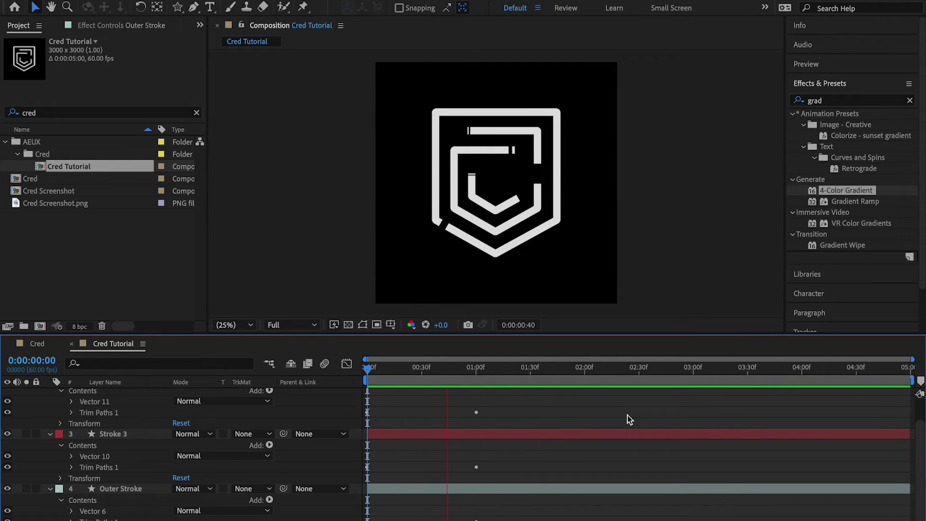
key("space")
Collapse all layers, reveal Scale on the four stroke layers, and add a Scale keyframe to each at 0:00.
left_click(51, 434)
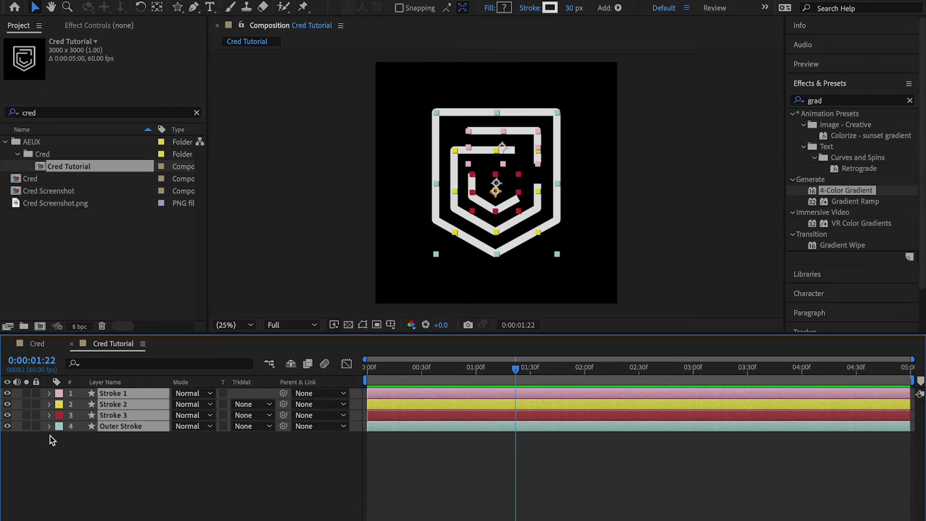
key("s")
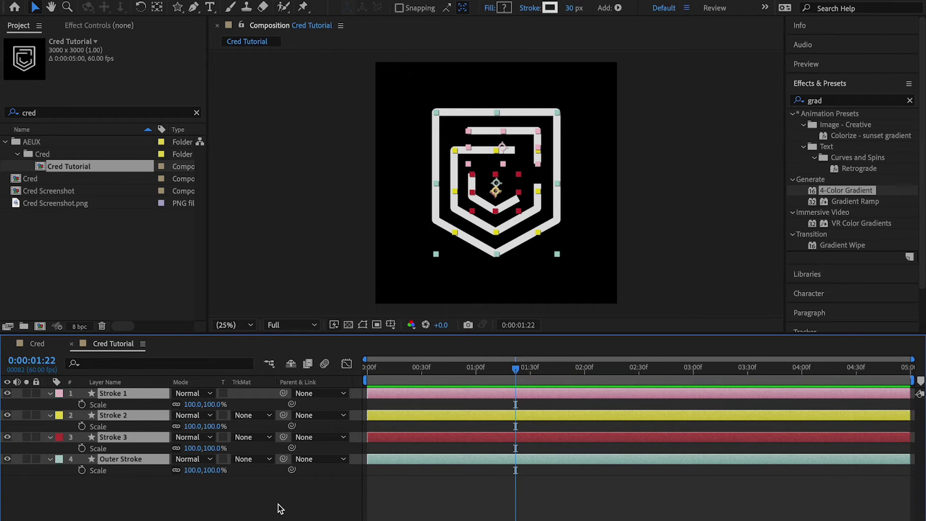
key("Home")
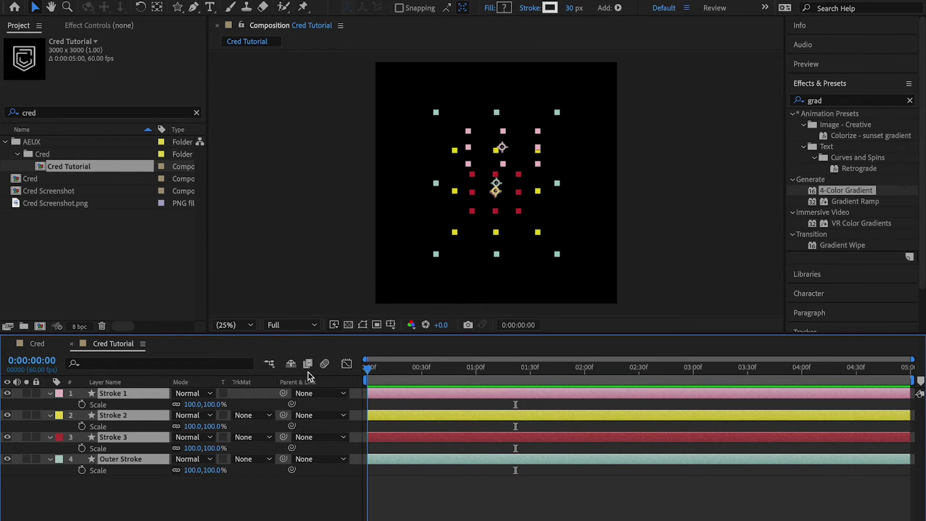
left_click(82, 404)
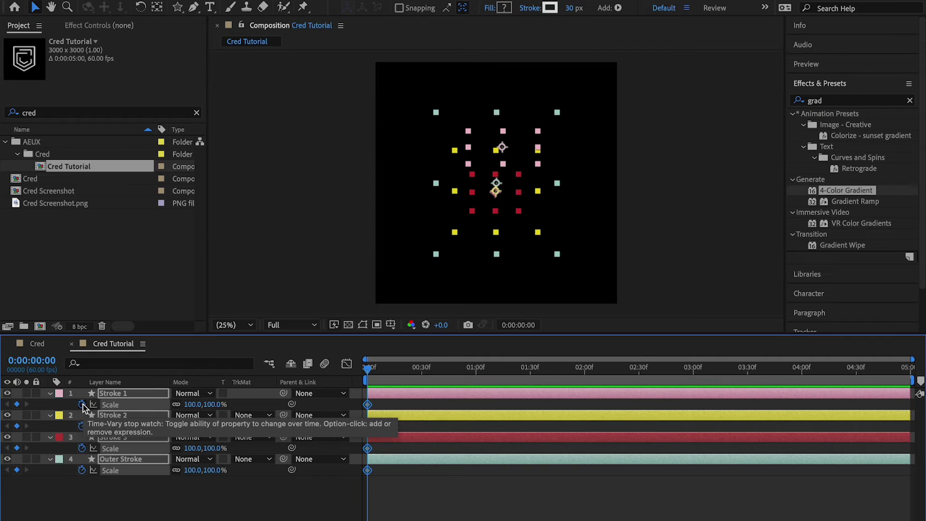
Set the starting Scale of Stroke 1, Stroke 2 and Stroke 3 to 220%.
left_click(198, 405)
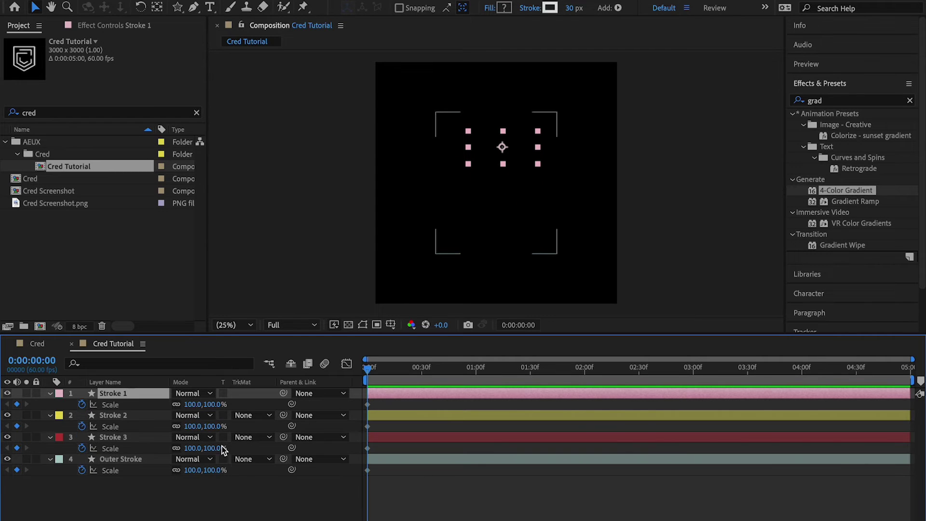
left_click(193, 404)
type("220")
key("Return")
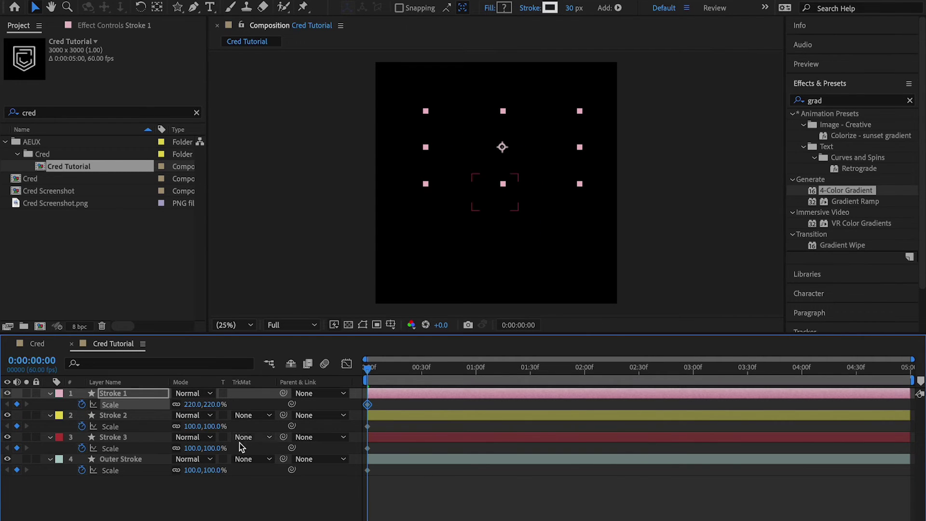
left_click(195, 426)
type("220")
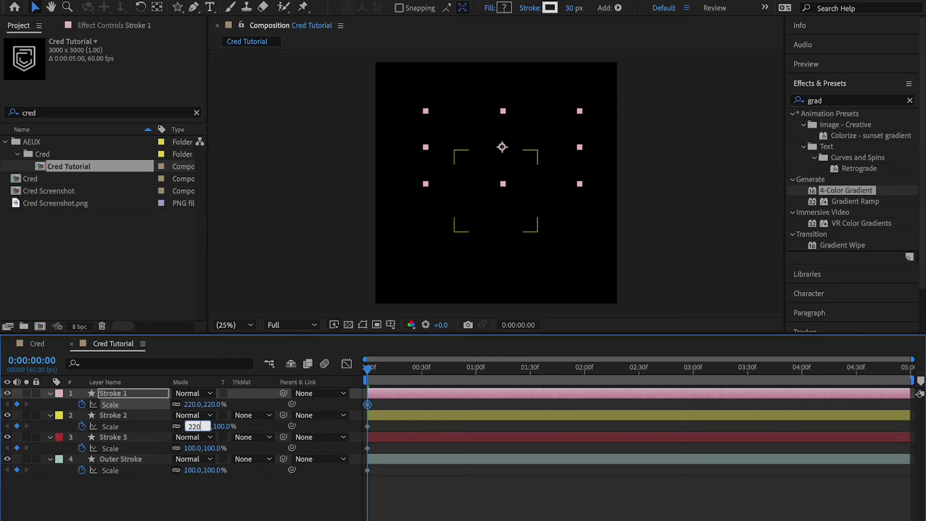
key("Return")
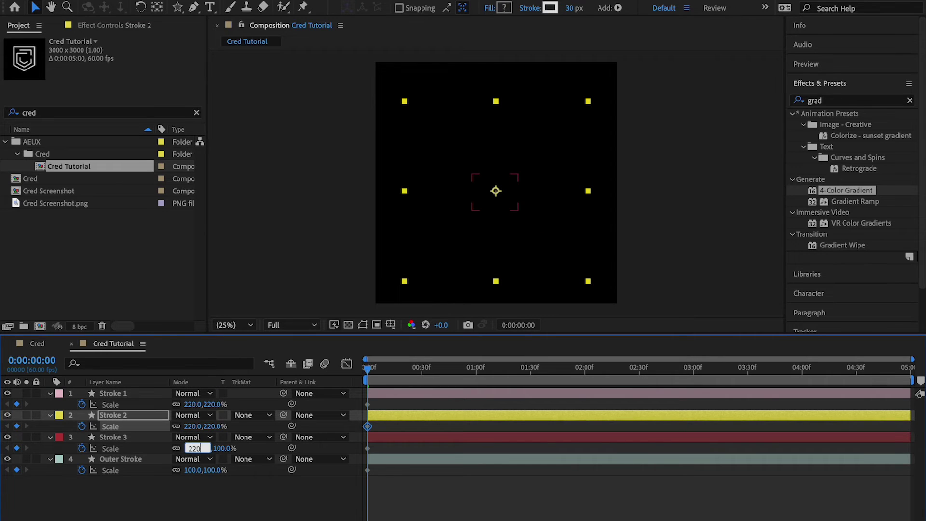
key("Return")
Scrub through the first half second, return to the start, and set the Outer Stroke's starting Scale to 70%.
left_click(194, 471)
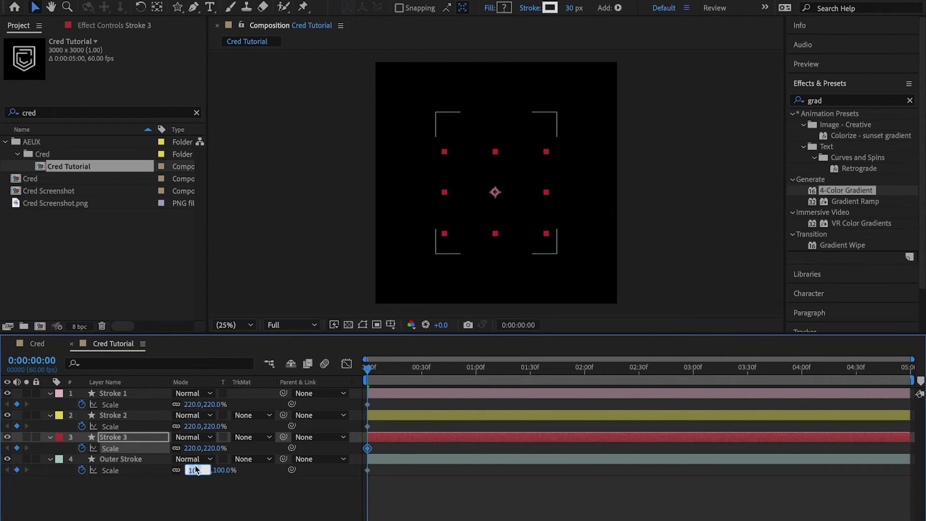
left_click(208, 506)
left_click(142, 462)
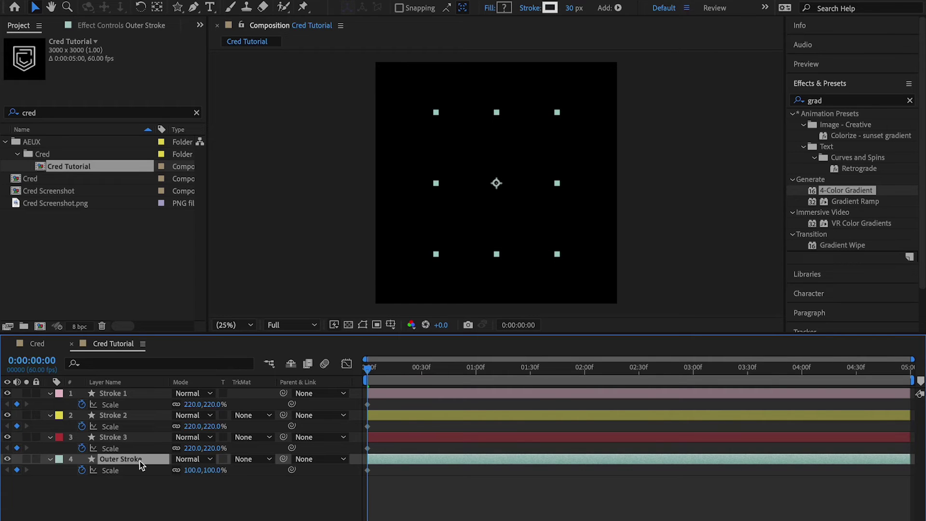
left_click_drag(375, 370, 418, 370)
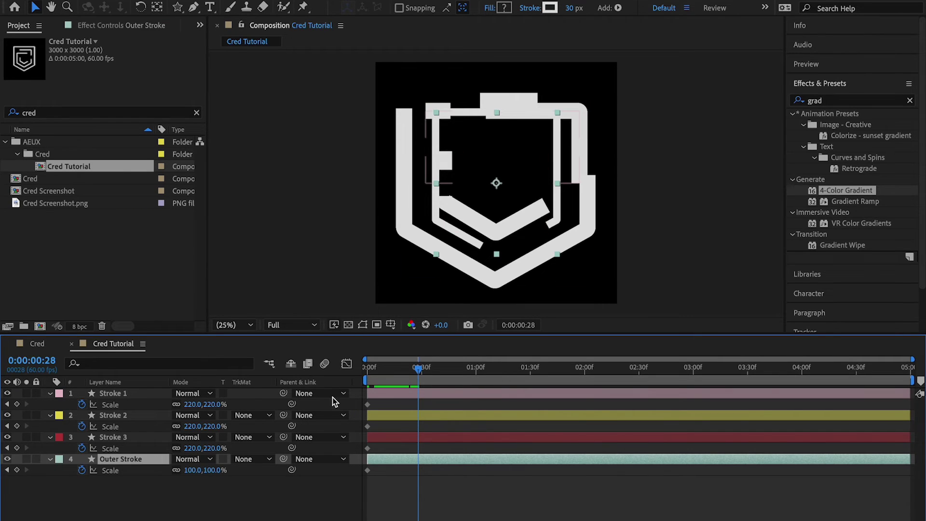
key("Home")
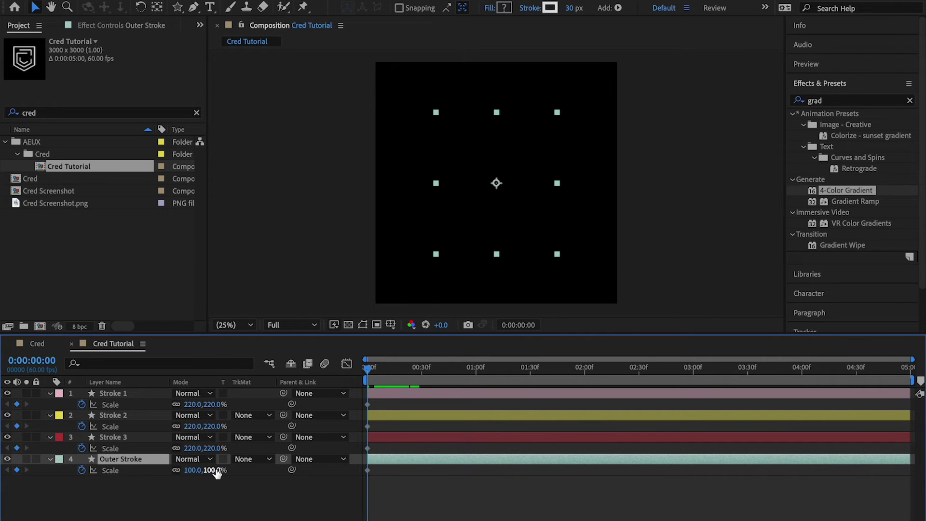
type("70")
key("Return")
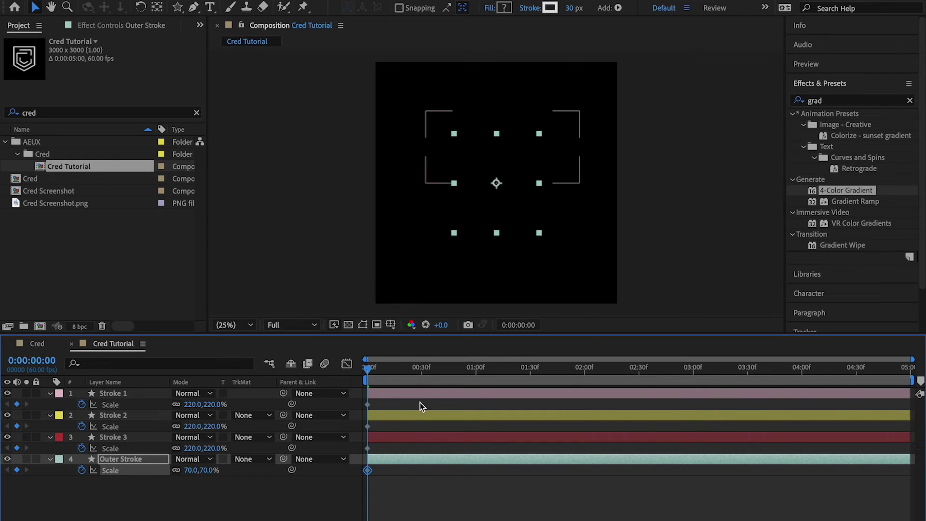
At 0:00:01:30, set the Scale of Stroke 1, Stroke 2, Stroke 3 and Outer Stroke to 100%.
left_click(536, 371)
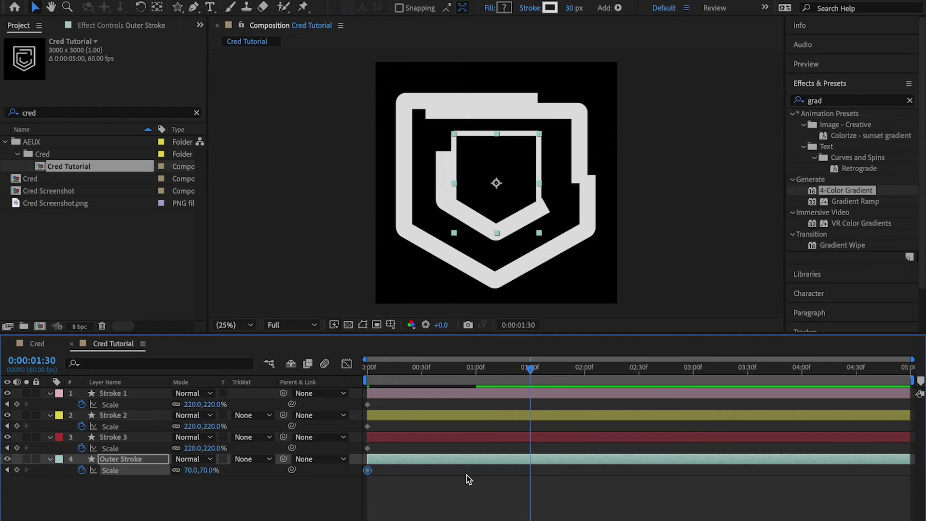
left_click(193, 403)
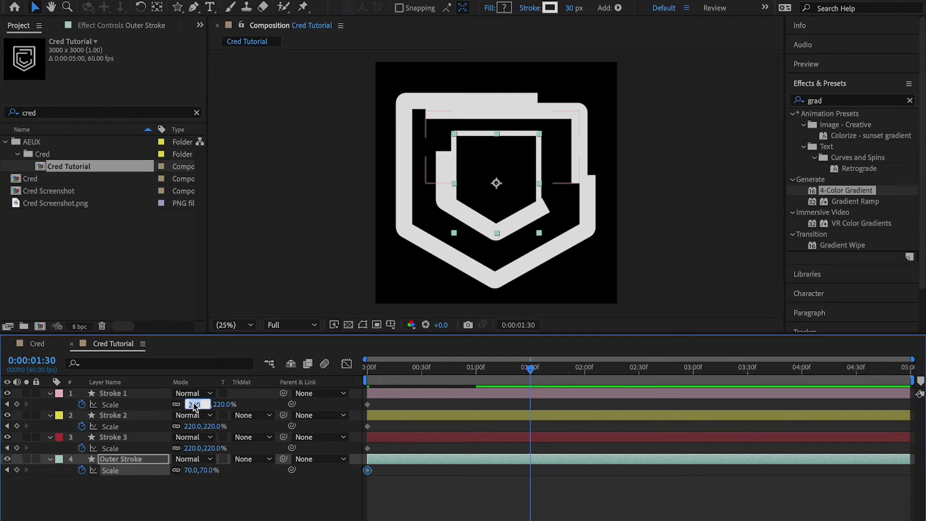
key("Return")
left_click(193, 426)
type("100")
key("Return")
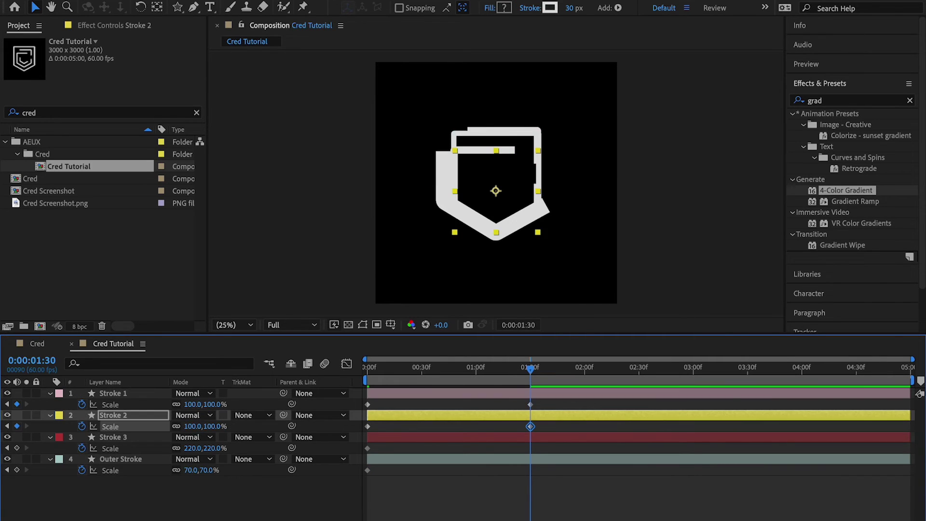
left_click(193, 448)
type("100")
key("Return")
left_click(193, 471)
type("100")
key("Return")
Apply Easy Ease to all Scale keyframes on the four layers and preview the animation from the start.
left_click_drag(585, 502, 367, 391)
key("F9")
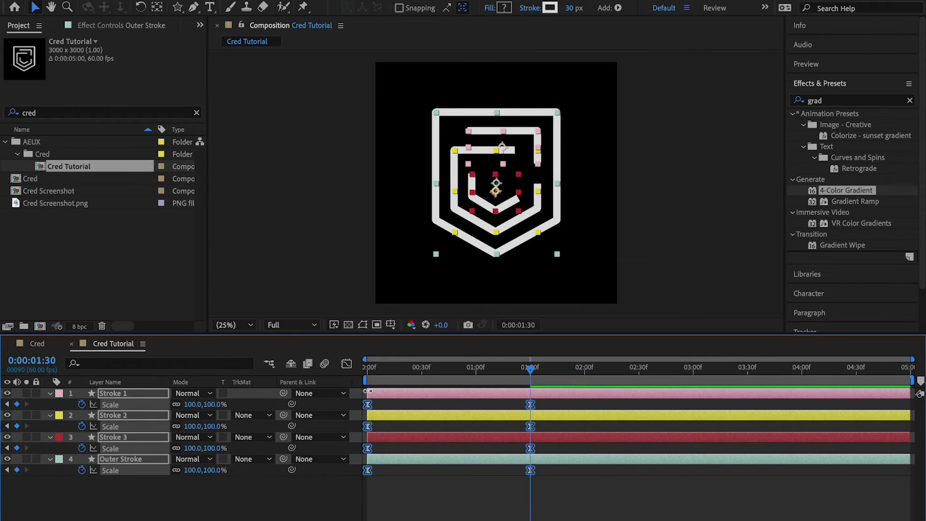
key("Home")
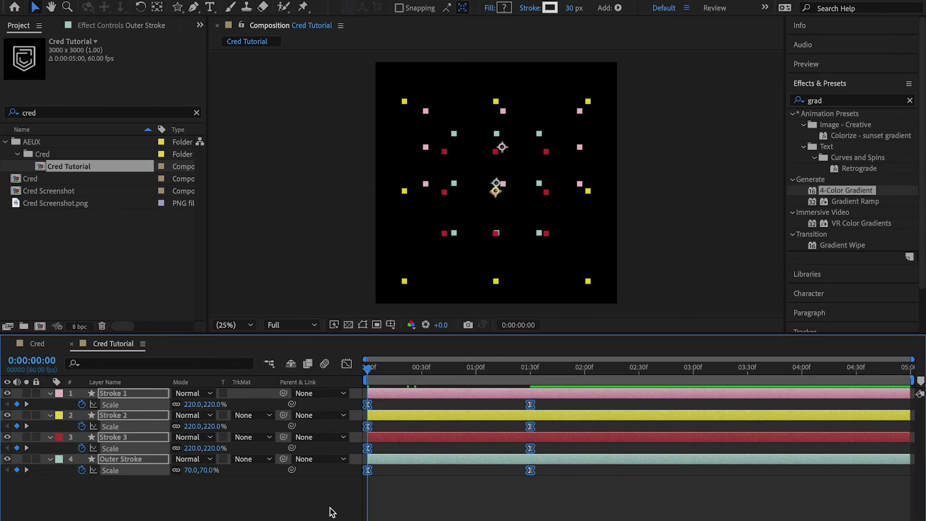
left_click(332, 511)
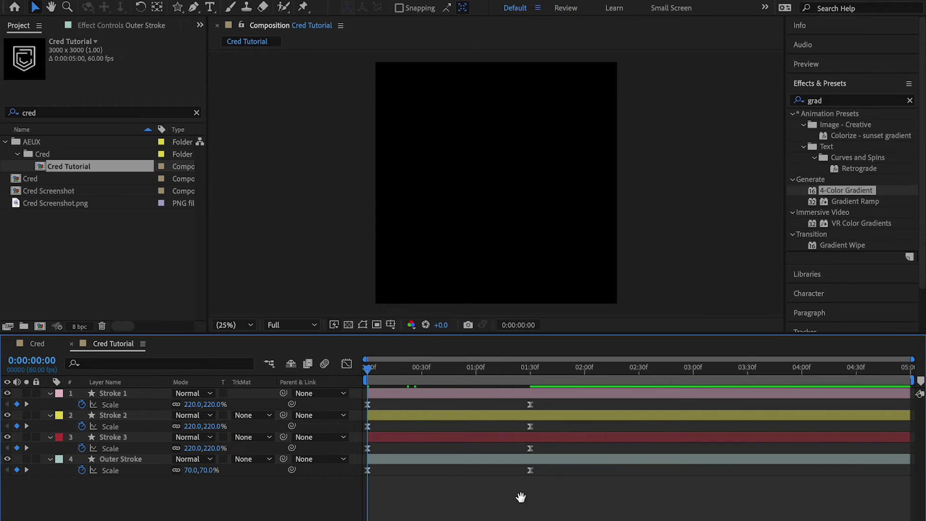
key("space")
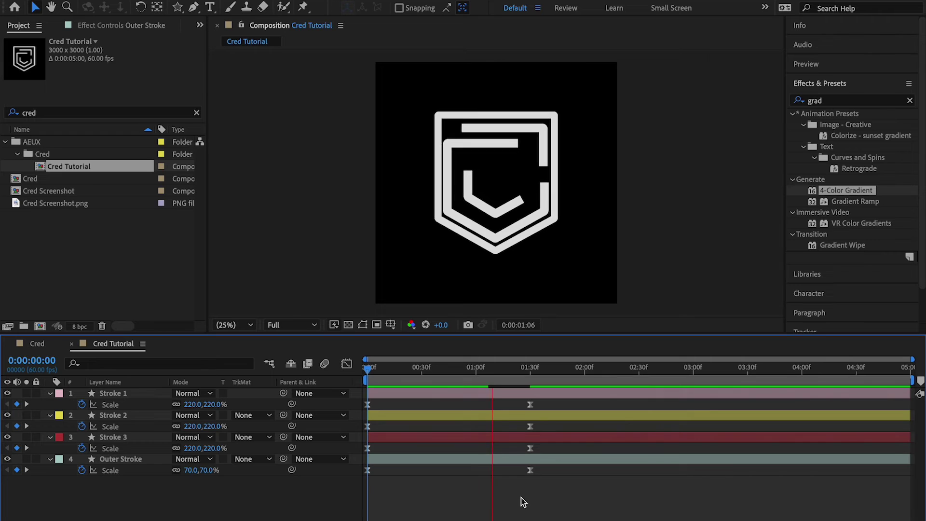
key("space")
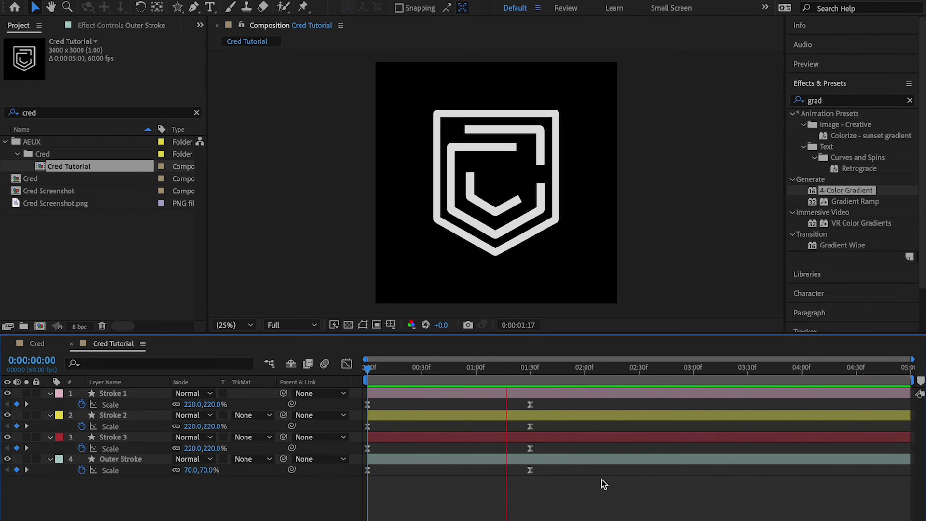
Reshape the Scale speed curves of all four layers in the Graph Editor for an early speed peak and a long, gradual ease-out.
key("space")
left_click_drag(603, 492, 357, 389)
left_click(347, 364)
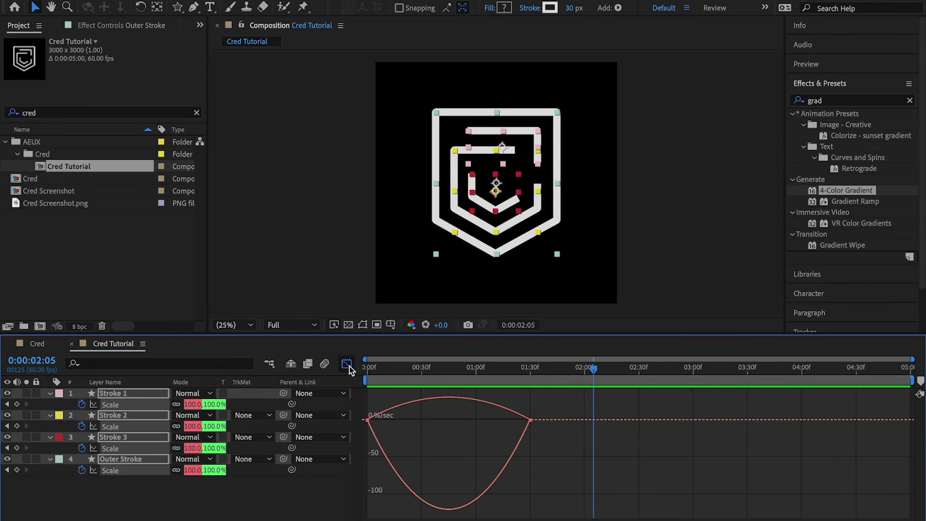
left_click_drag(560, 452, 449, 419)
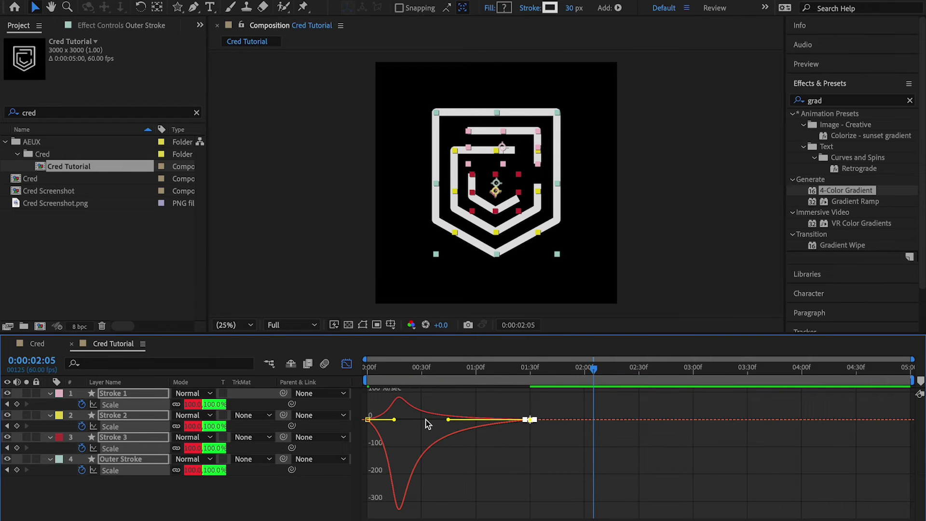
left_click(346, 364)
Play the animation from the start to check the revised Scale easing.
key("Home")
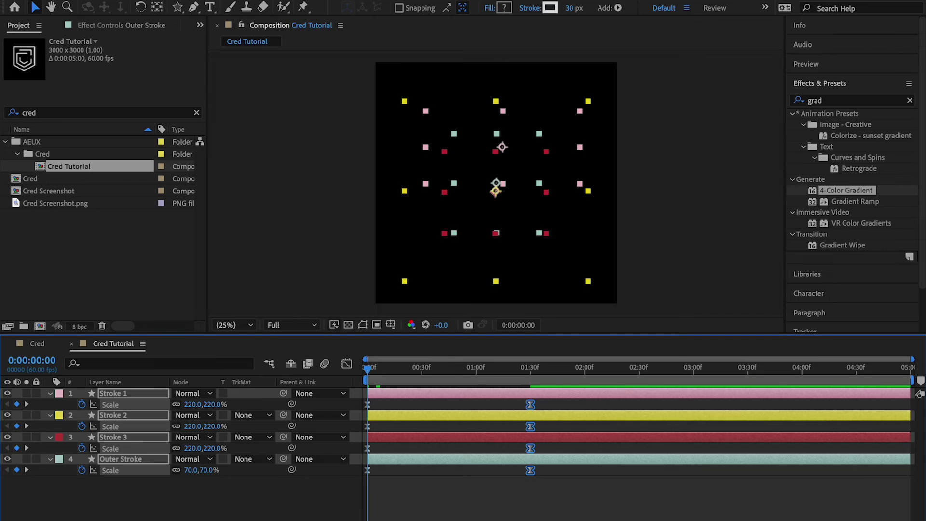
left_click(551, 517)
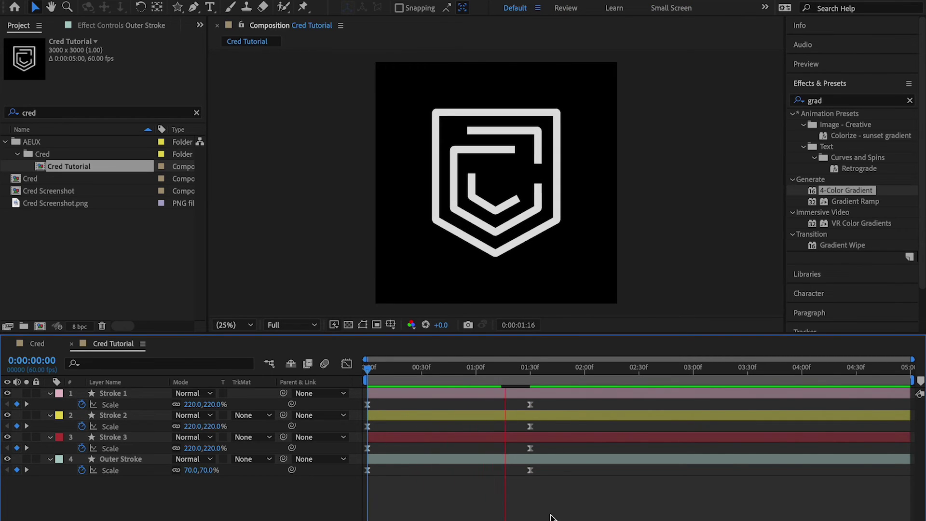
key("space")
key("Home")
key("space")
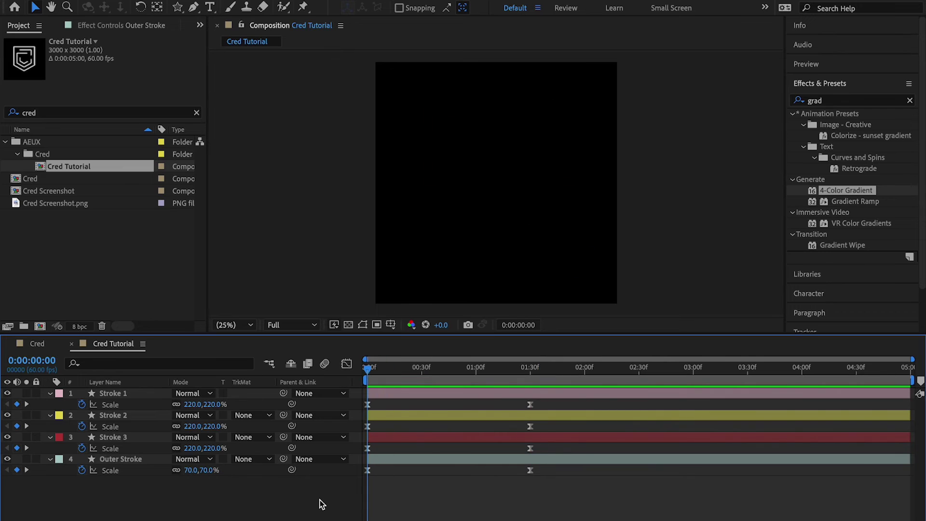
key("space")
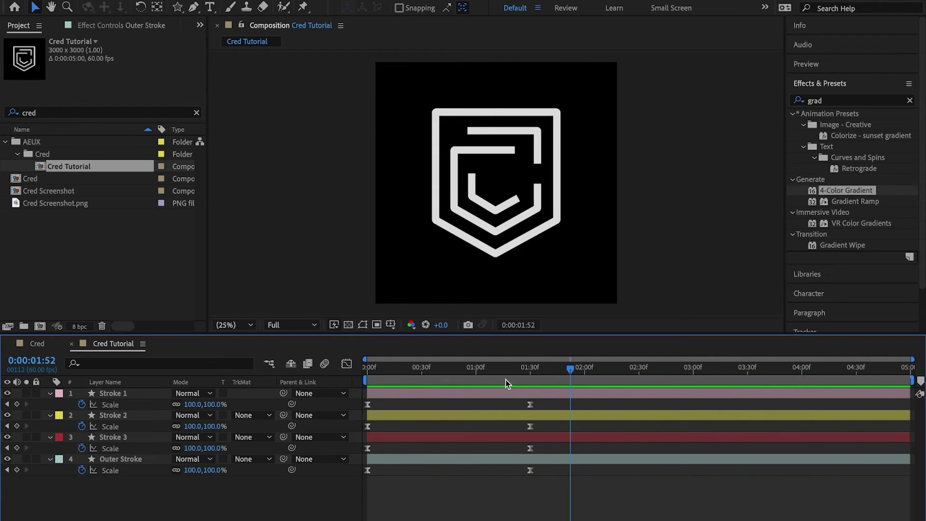
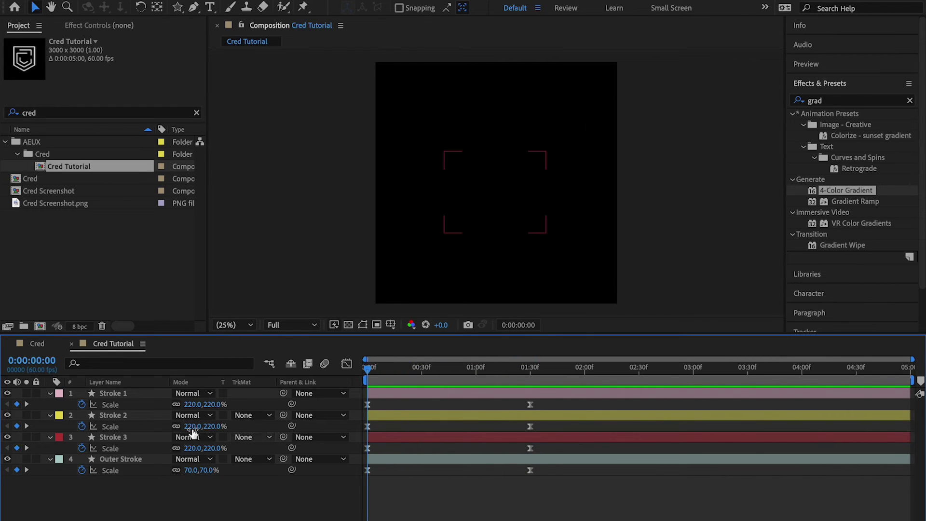
Collapse the properties of all four stroke layers in the timeline and select Stroke 3.
key("ctrl+a")
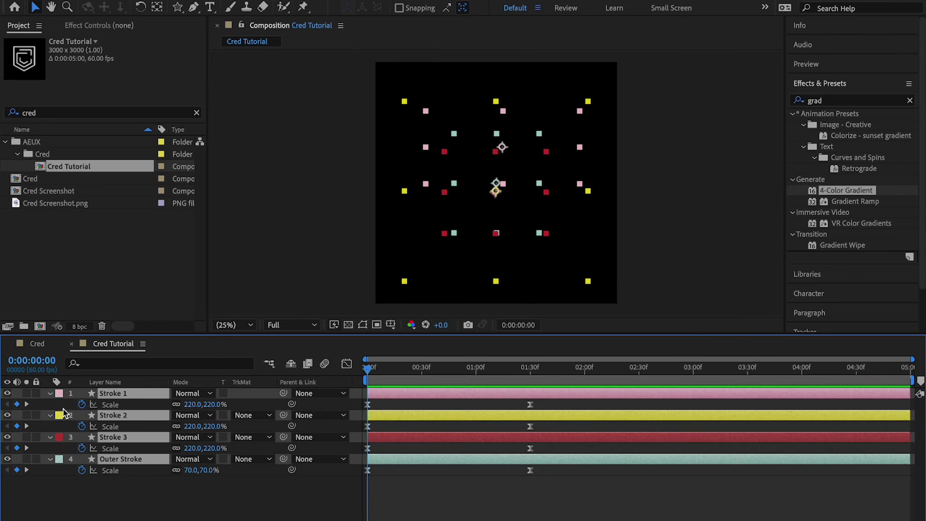
key("u")
left_click(114, 461)
left_click(121, 414)
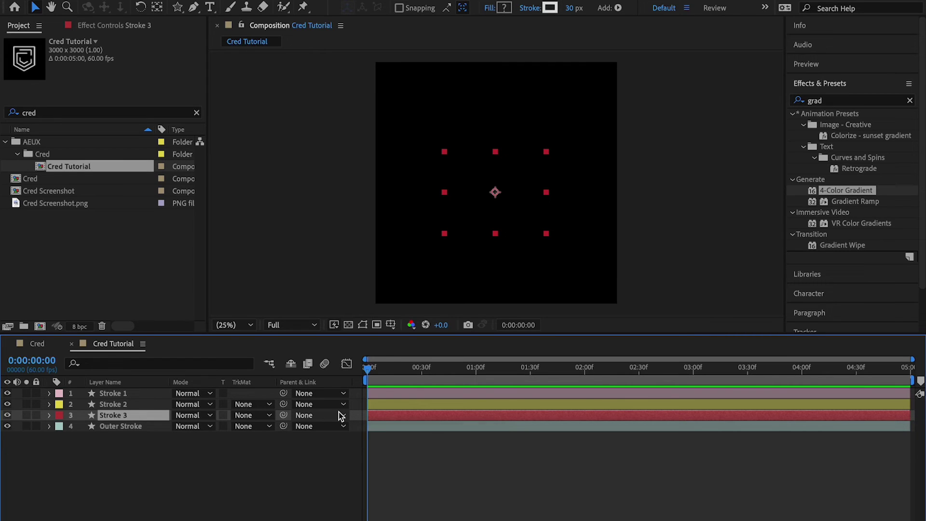
Shift the Stroke 2 layer, with its keyframes, to start at 0:00:00:15.
key("space")
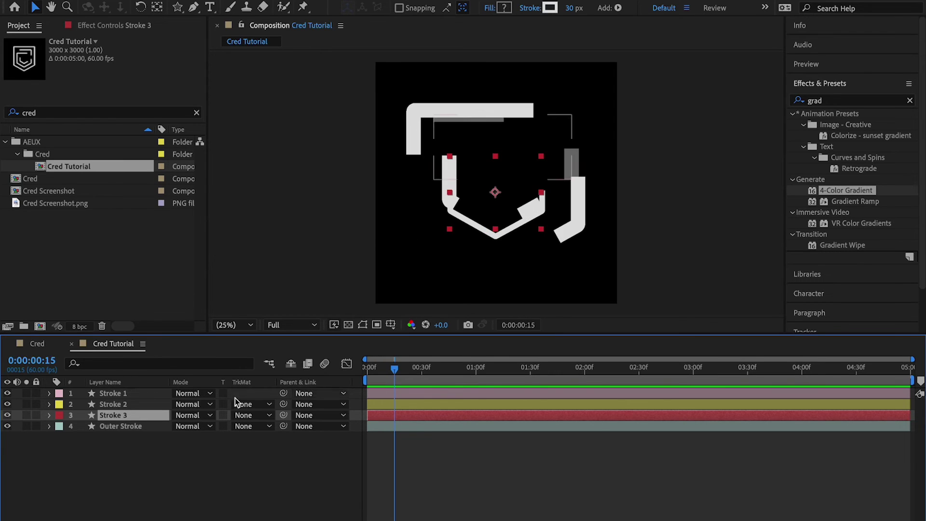
left_click(147, 404)
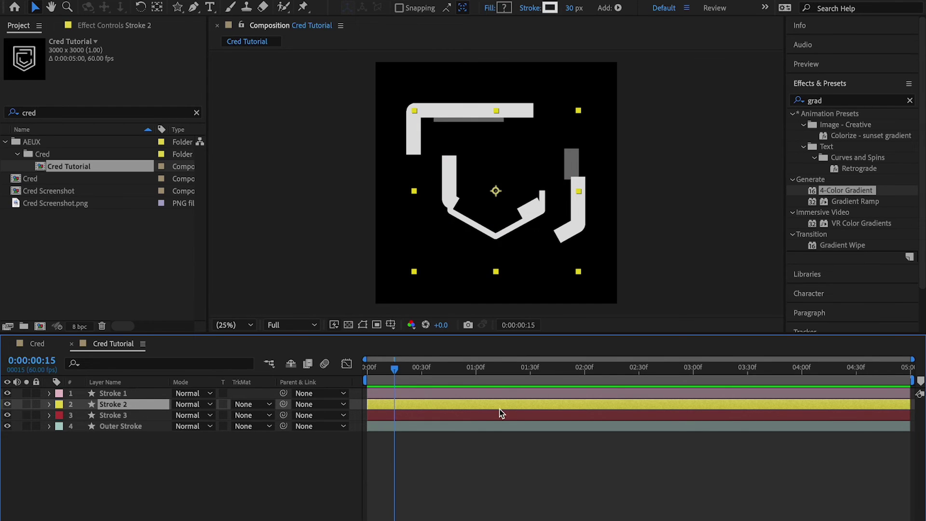
key("bracketleft")
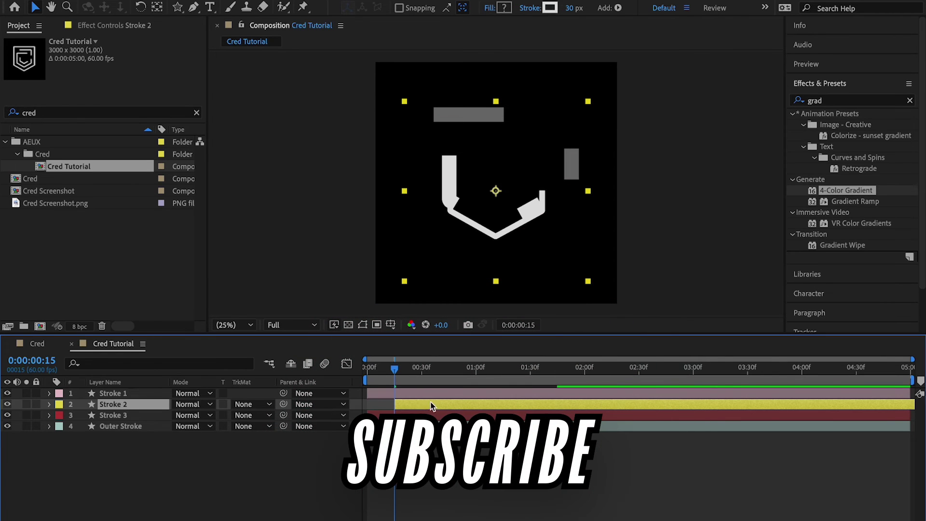
key("u")
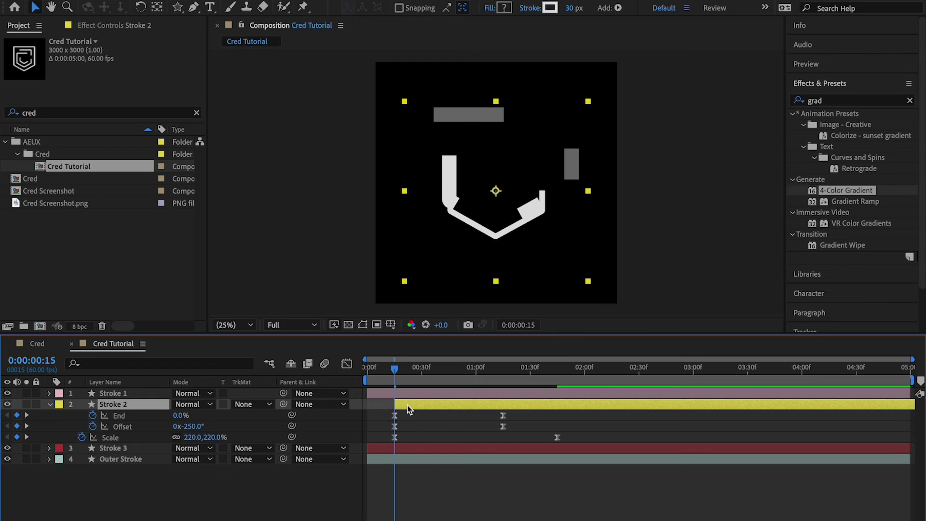
key("u")
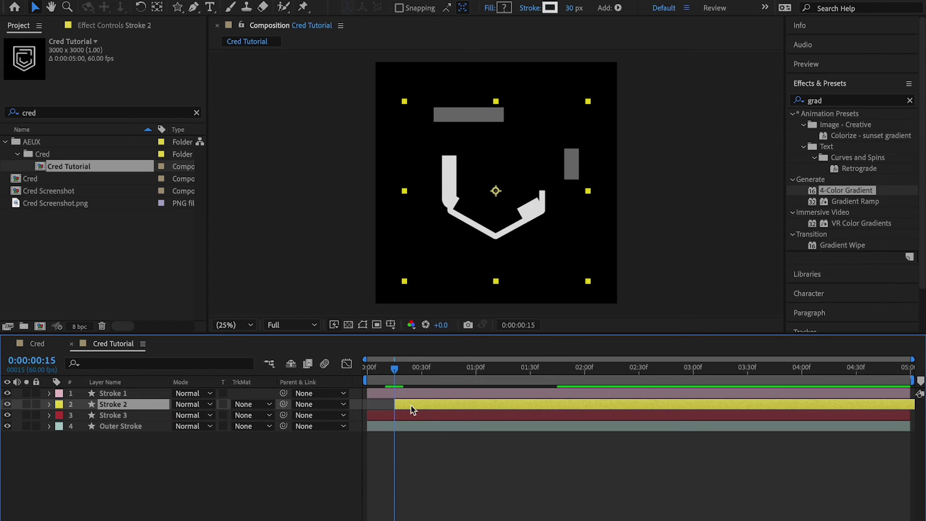
Shift the Stroke 1 layer, with its keyframes, to start at 0:00:00:30.
key("space")
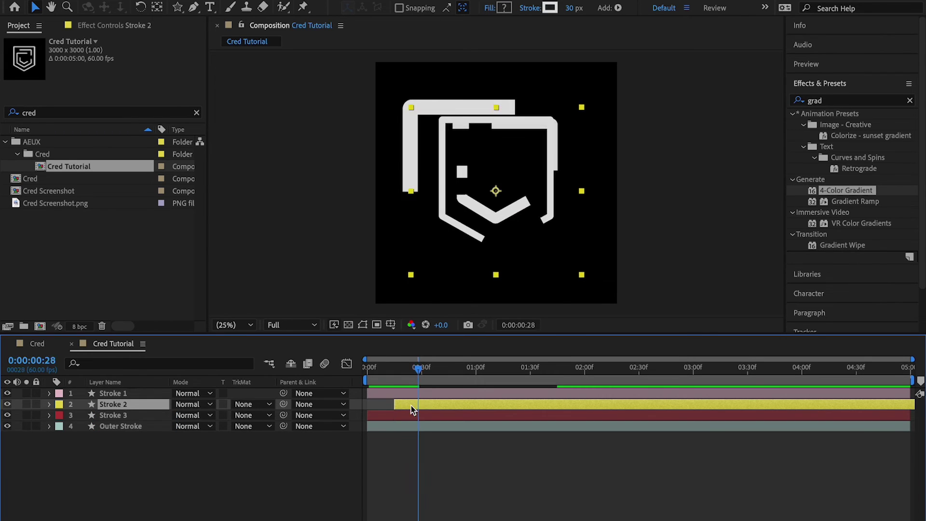
left_click(444, 394)
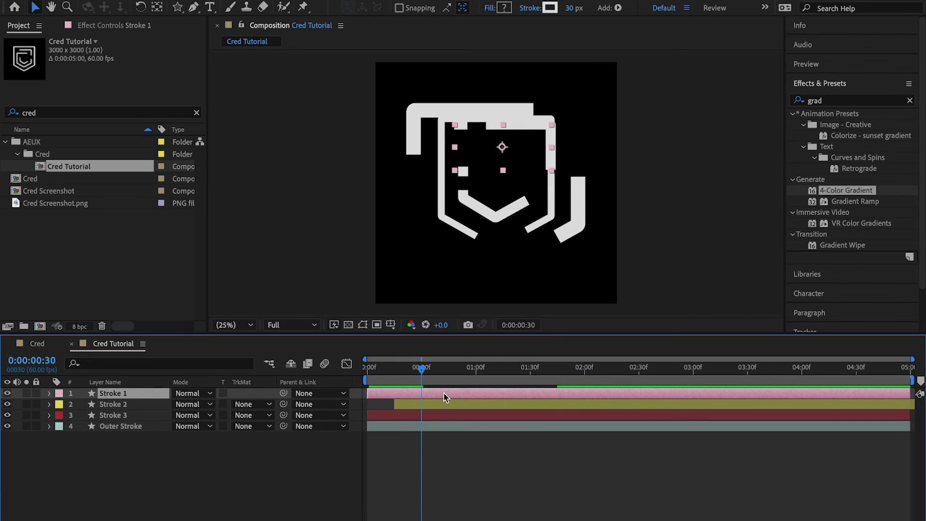
key("alt+bracketleft")
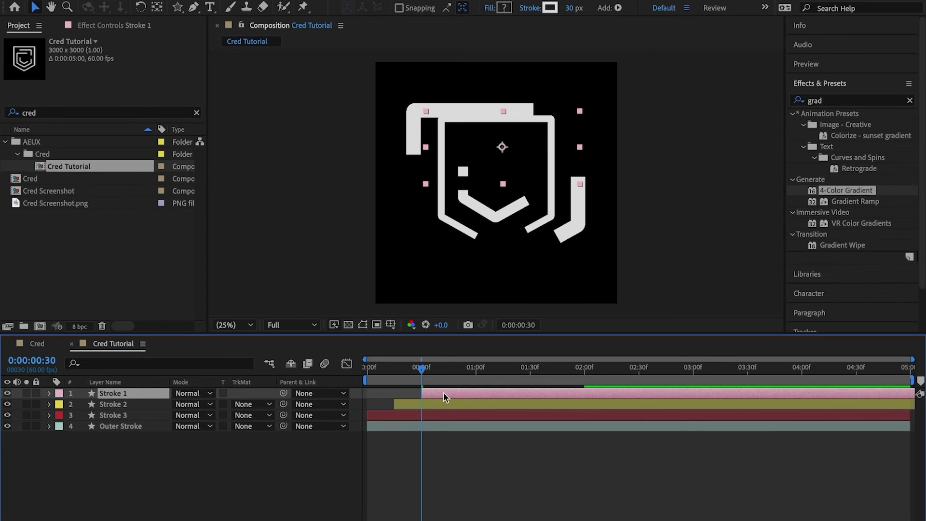
Shift the Outer Stroke layer, with its keyframes, to start at 0:00:00:45.
key("shift+Page_Down")
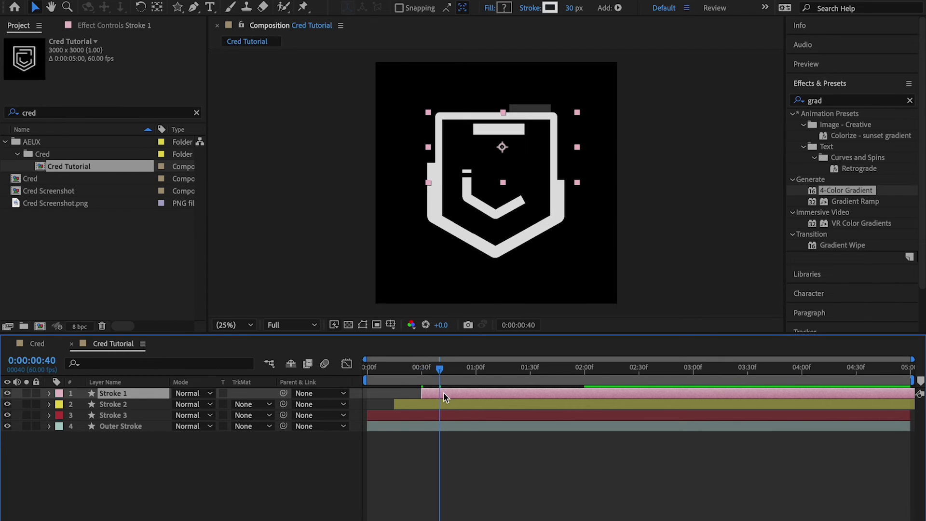
key("space")
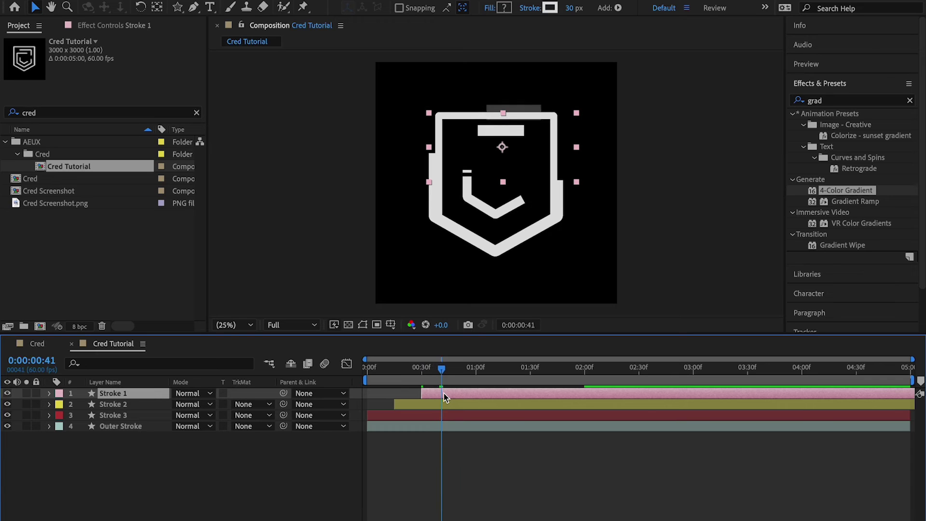
left_click(143, 427)
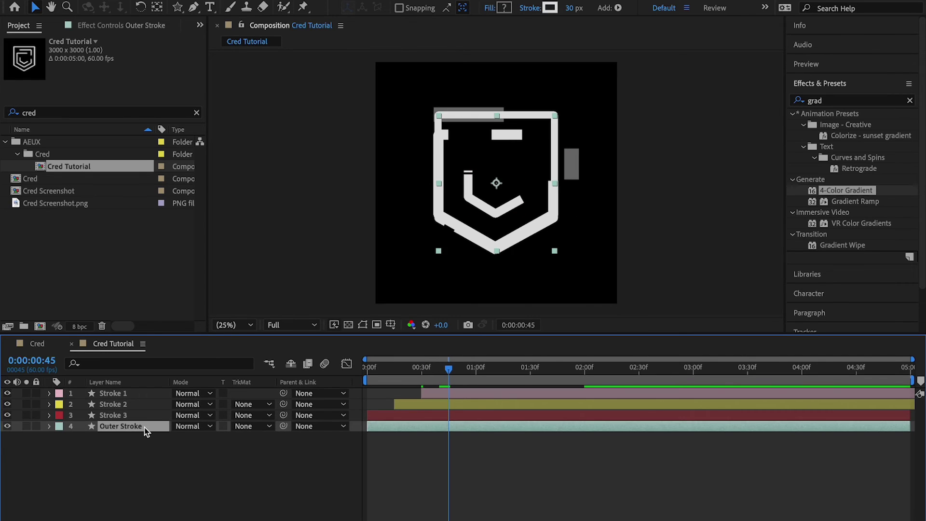
key("alt+bracketleft")
left_click(407, 480)
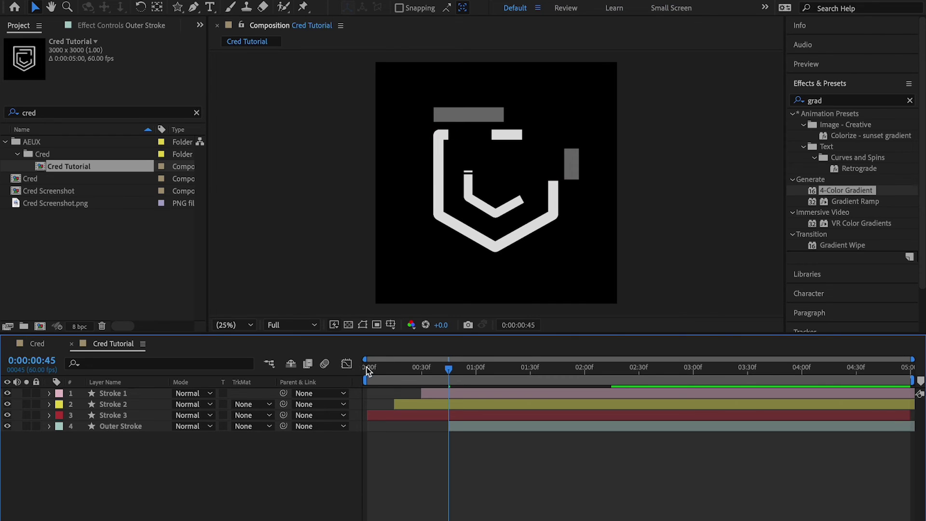
Play the animation repeatedly from the start to check the staggered timing of the strokes.
key("Home")
key("space")
key("space")
key("space")
key("space")
key("space")
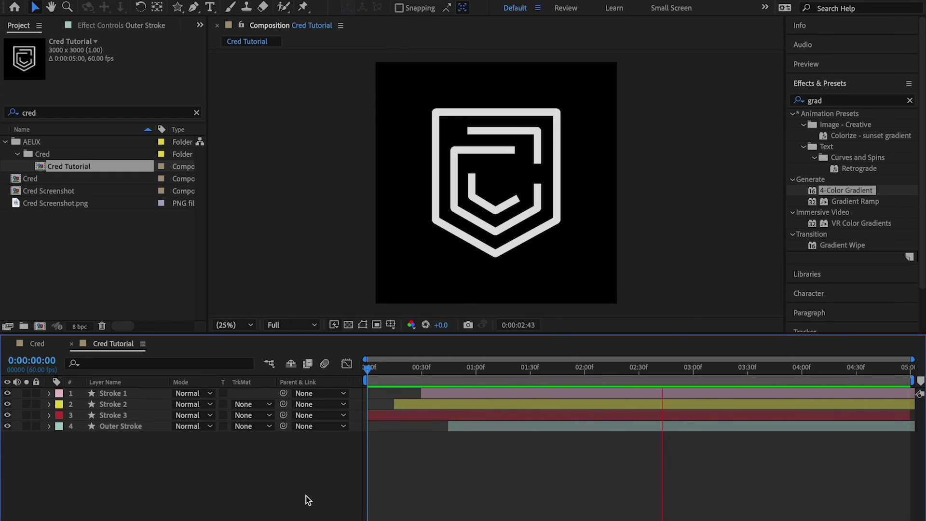
key("space")
key("space")
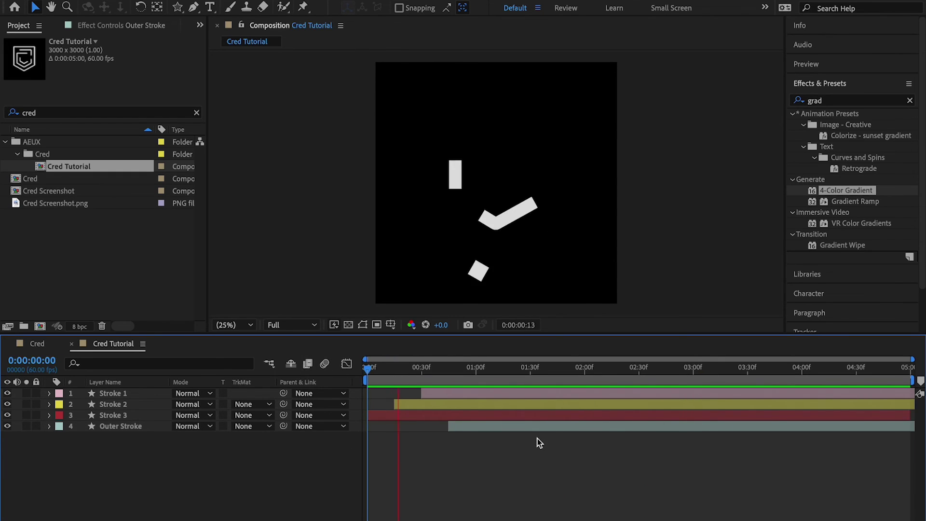
key("space")
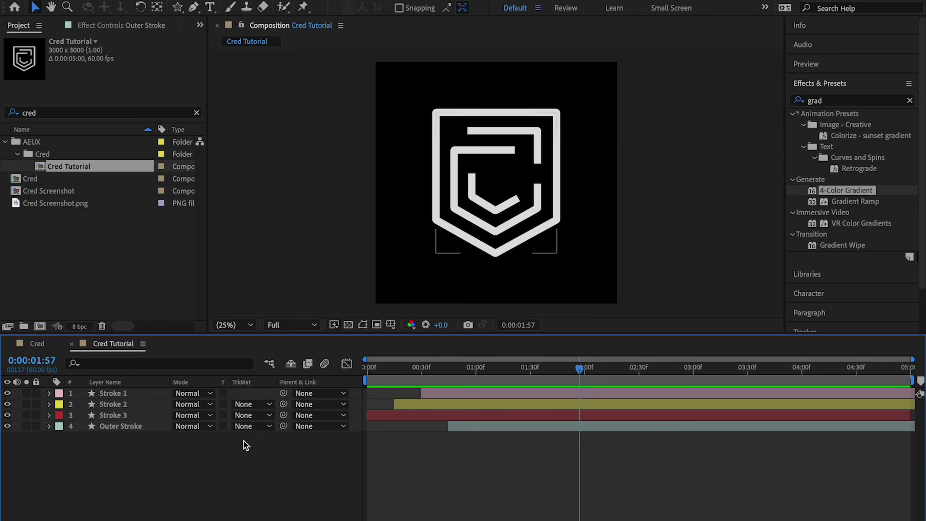
Delete Trim Paths 1 from the Outer Stroke layer and show only its remaining keyframed properties.
left_click(140, 427)
key("u")
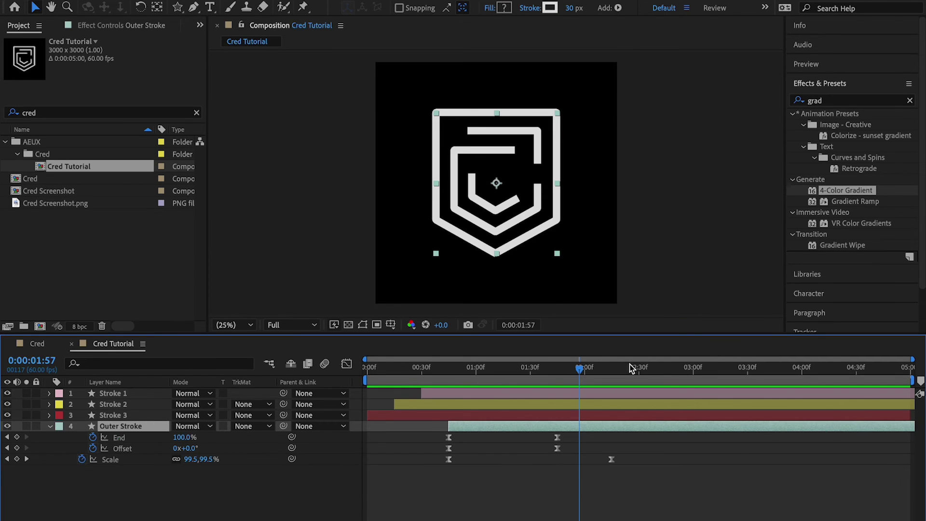
left_click_drag(627, 369, 656, 369)
left_click(51, 426)
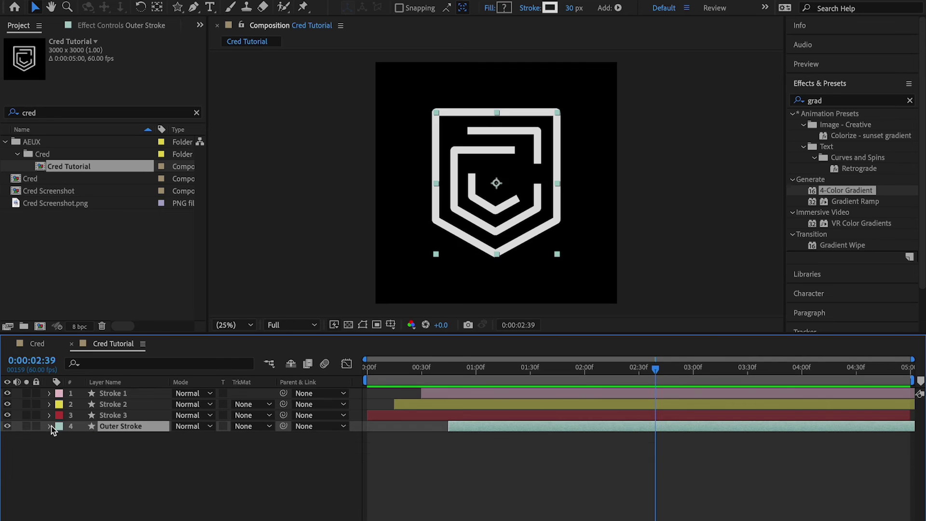
left_click(51, 426)
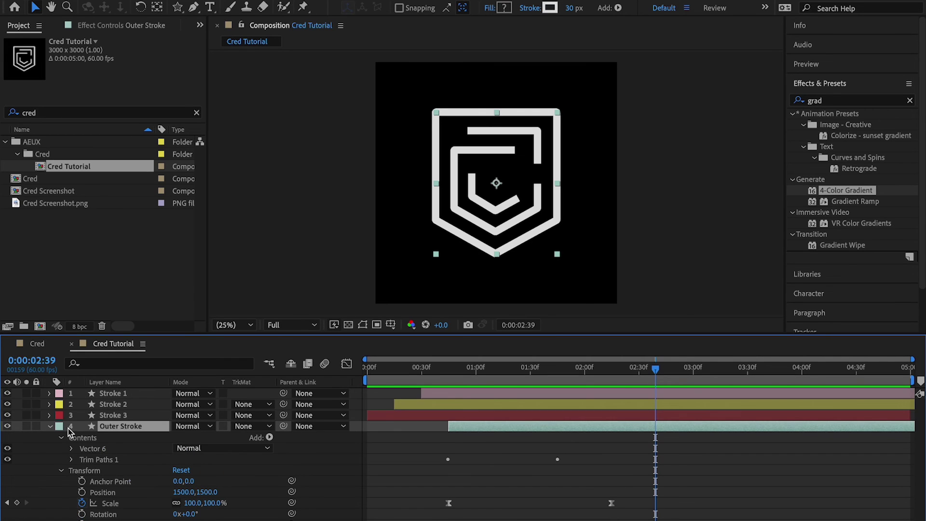
left_click(101, 460)
key("Delete")
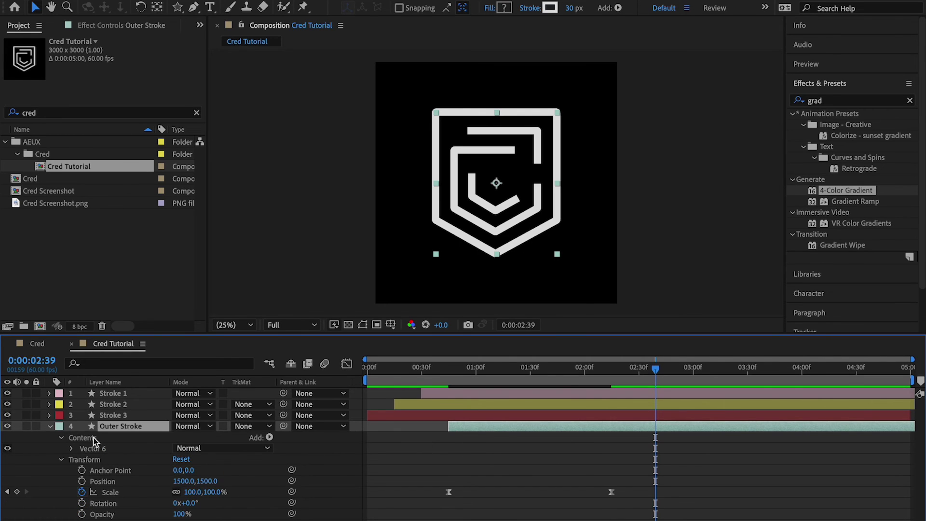
key("u")
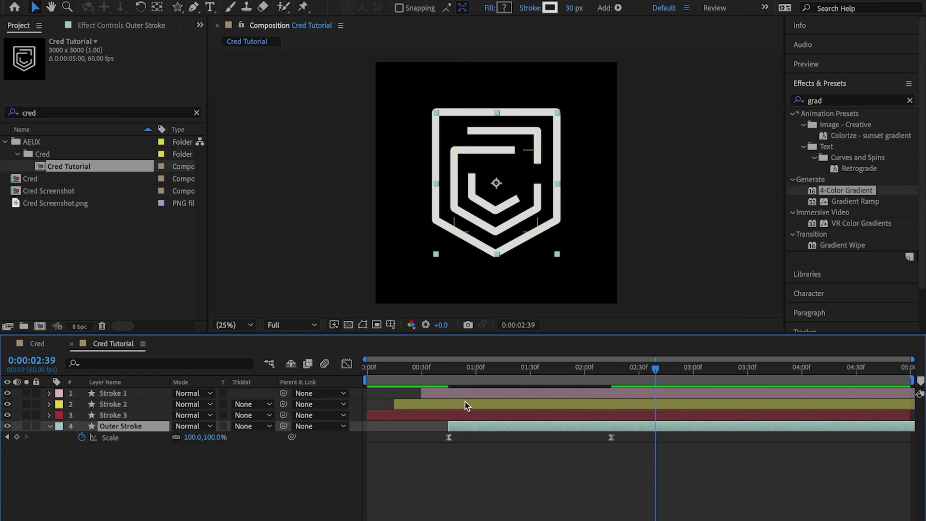
Reveal Opacity on Stroke 3 and Stroke 1, and select both Opacity keyframes of Stroke 1.
left_click_drag(471, 367, 449, 368)
left_click(405, 416)
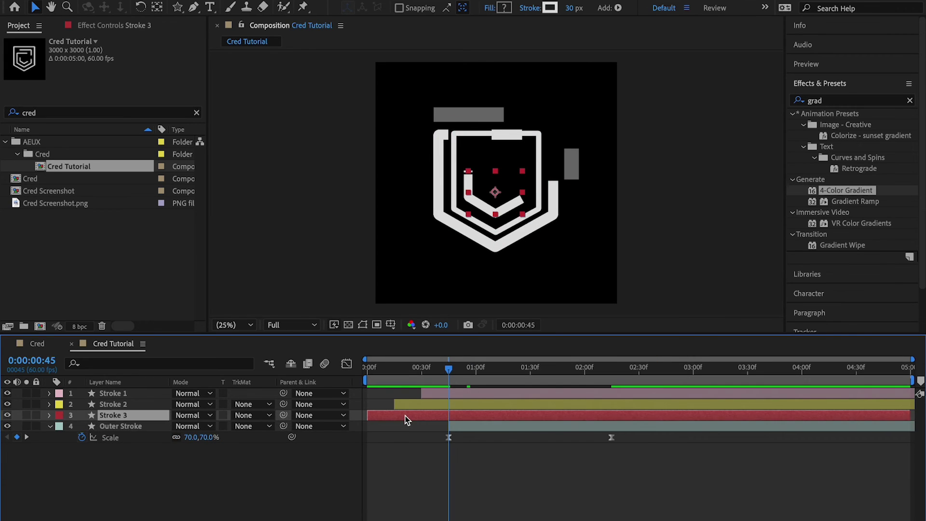
key("t")
left_click(137, 394)
key("t")
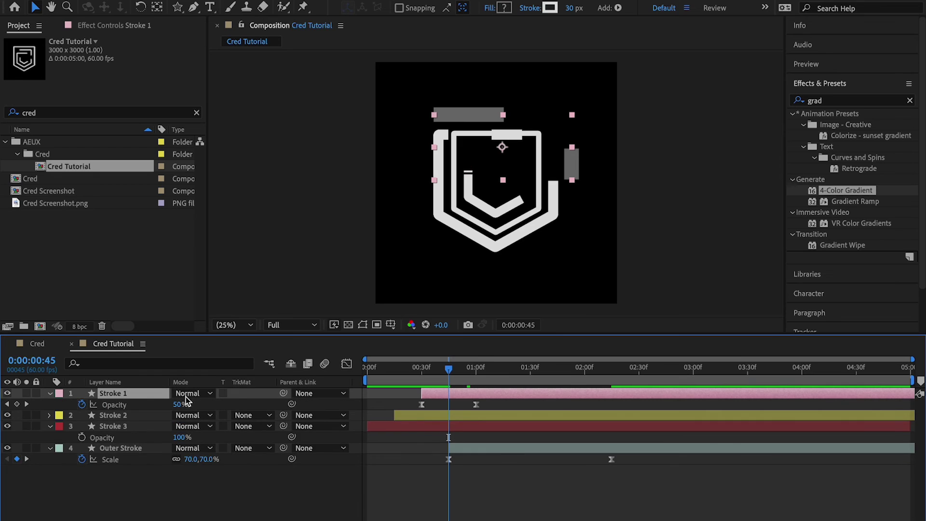
left_click(422, 369)
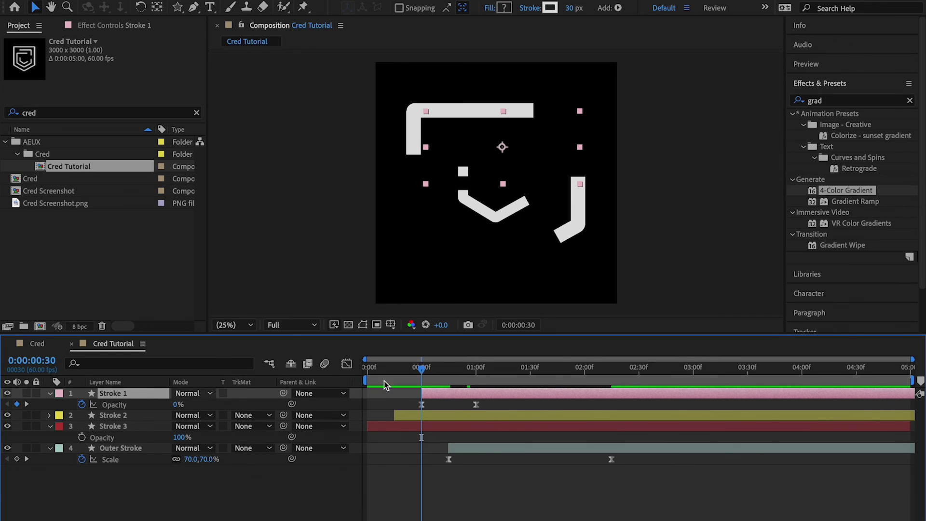
left_click_drag(507, 406, 411, 397)
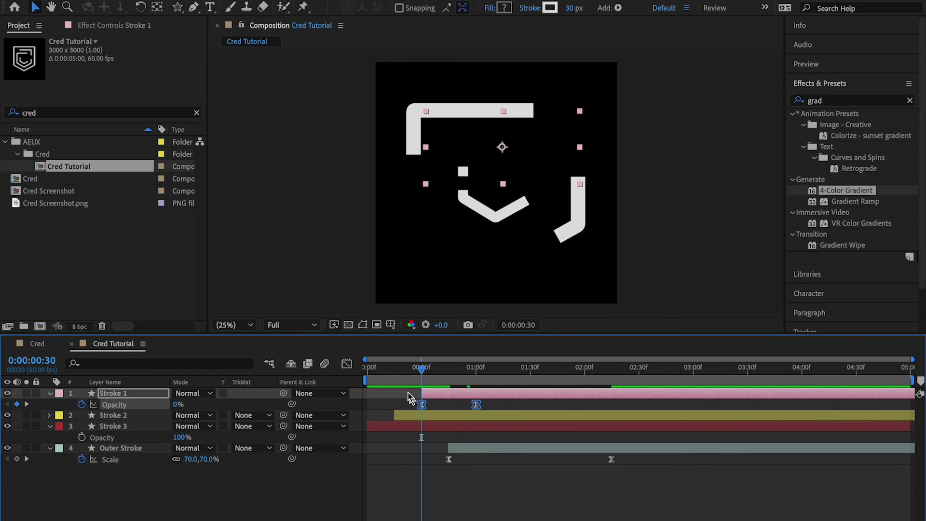
Paste Stroke 1's Opacity keyframes onto the Stroke 2 layer, starting at 0:00:00:15.
key("Home")
left_click(133, 427)
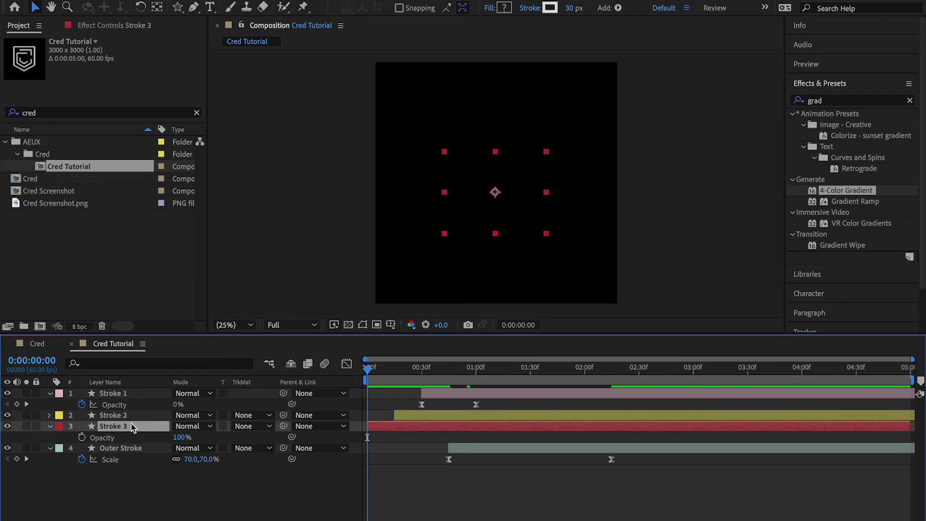
left_click(124, 417)
left_click_drag(381, 369, 394, 369)
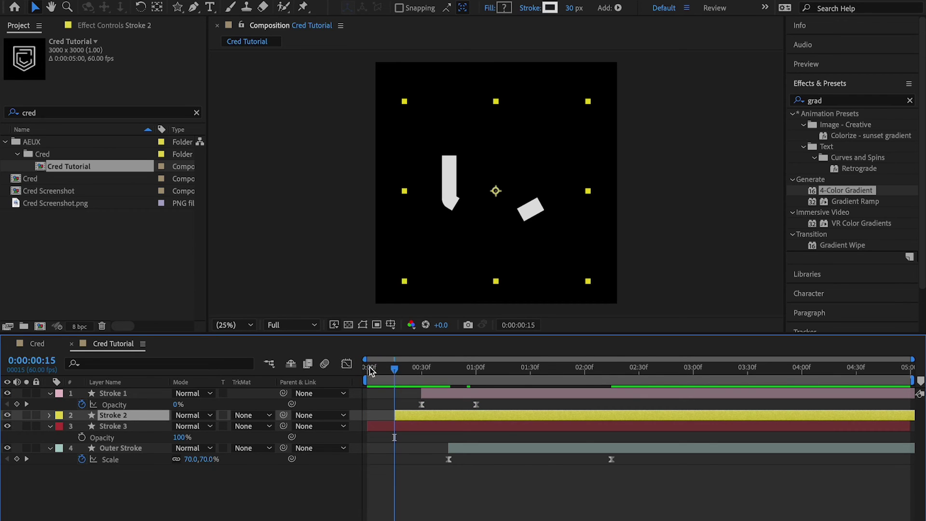
key("Return")
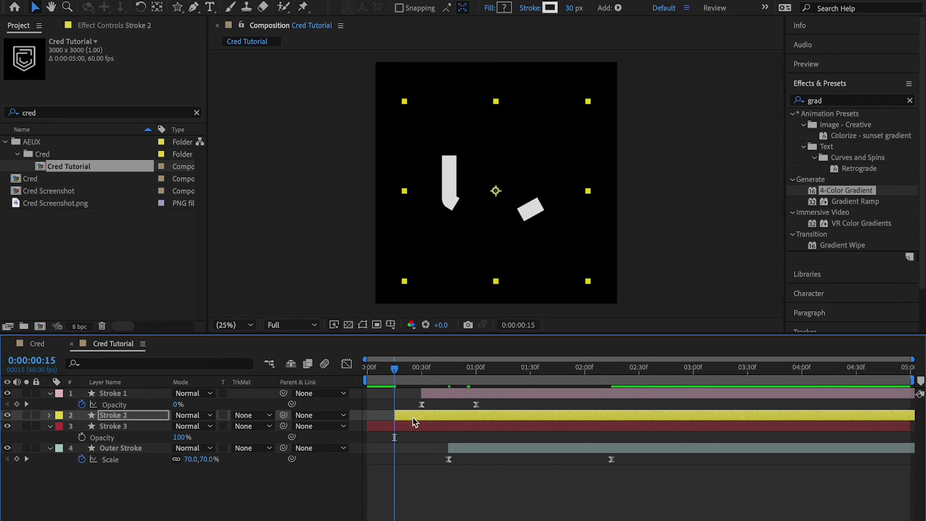
Paste the same Opacity keyframes onto Stroke 3 at 0:00:00:00 and onto Outer Stroke at 0:00:00:45.
key("Home")
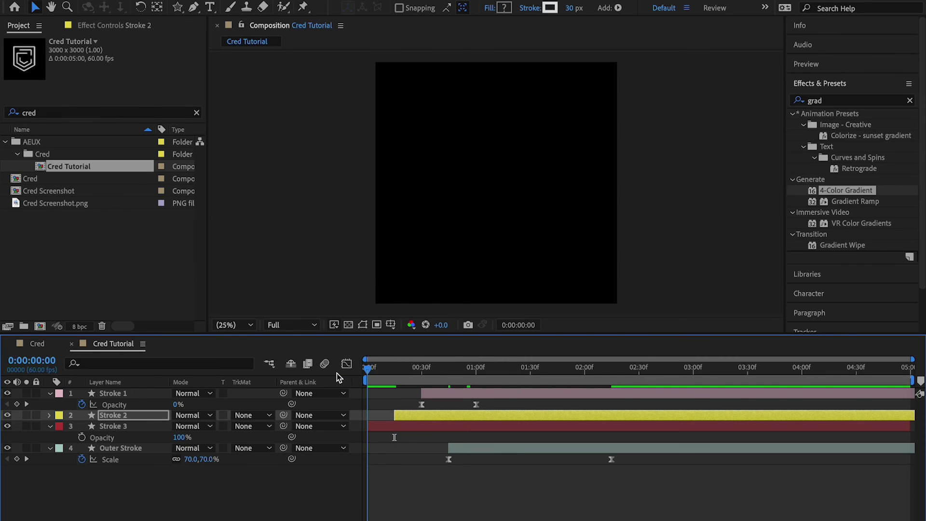
left_click(404, 427)
key("ctrl+v")
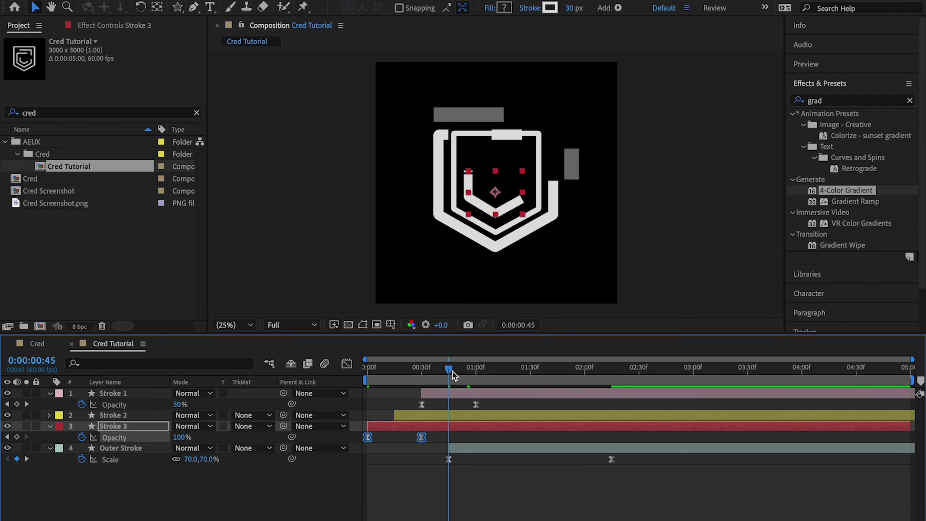
left_click(450, 370)
left_click(131, 448)
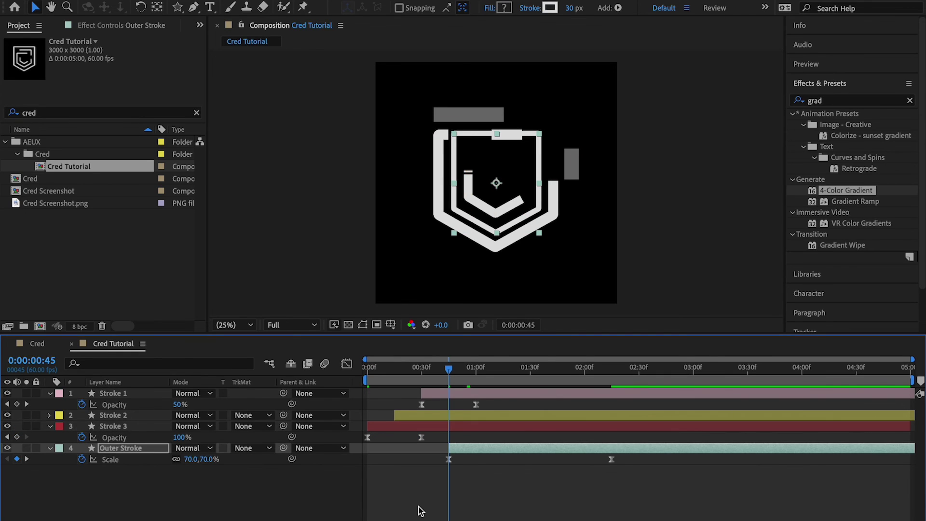
Collapse the keyframed properties of all layers and play the animation from the start to check the fade-ins.
left_click_drag(422, 375, 331, 375)
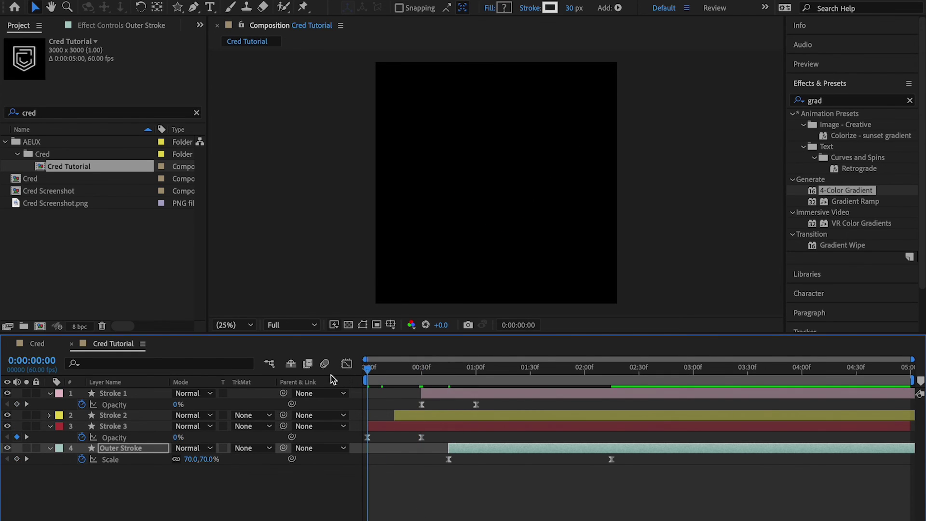
left_click(325, 518)
key("ctrl+a")
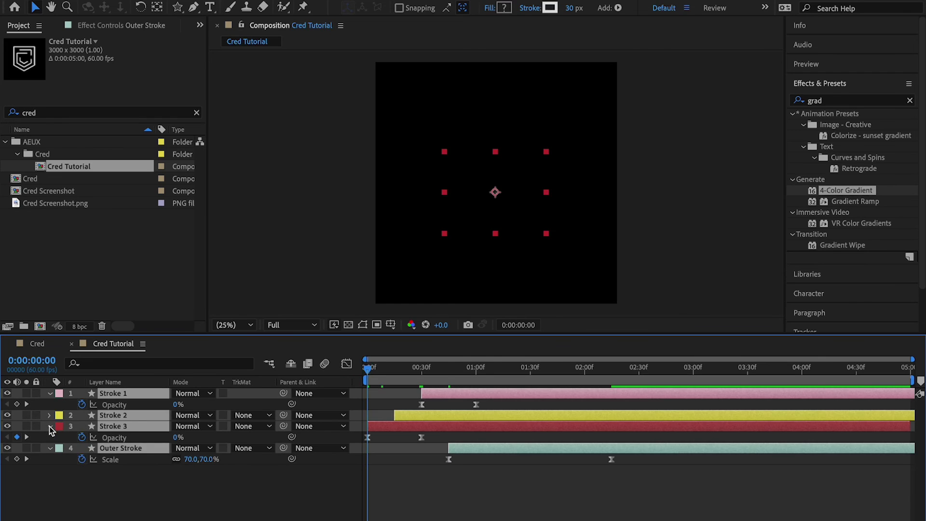
key("u")
left_click(242, 500)
key("space")
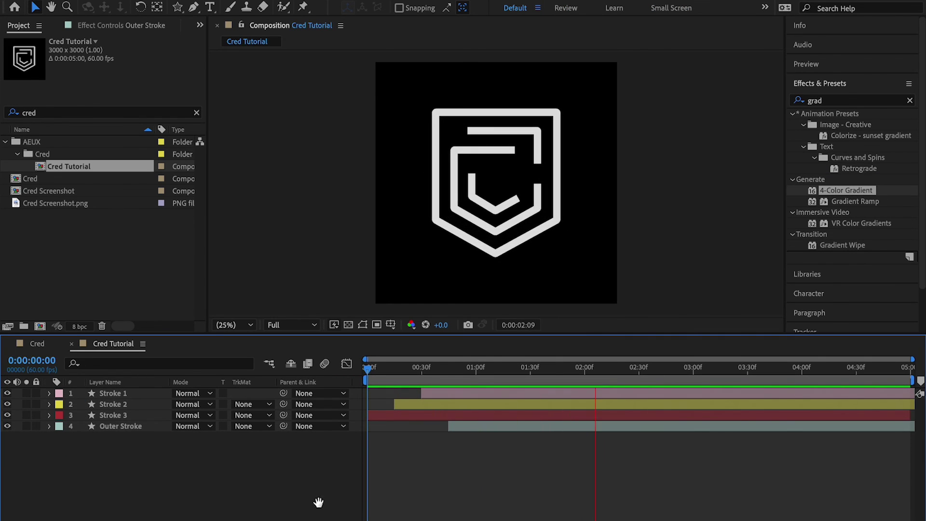
key("space")
key("space")
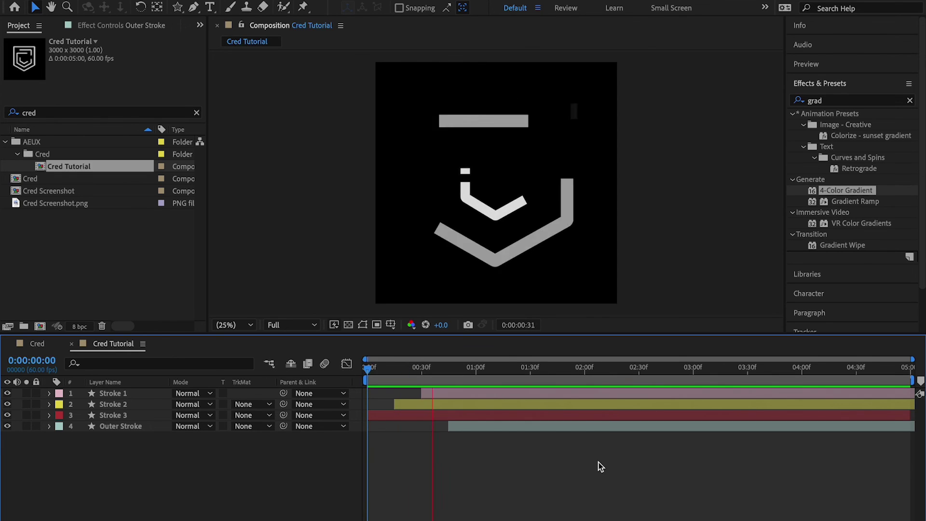
key("space")
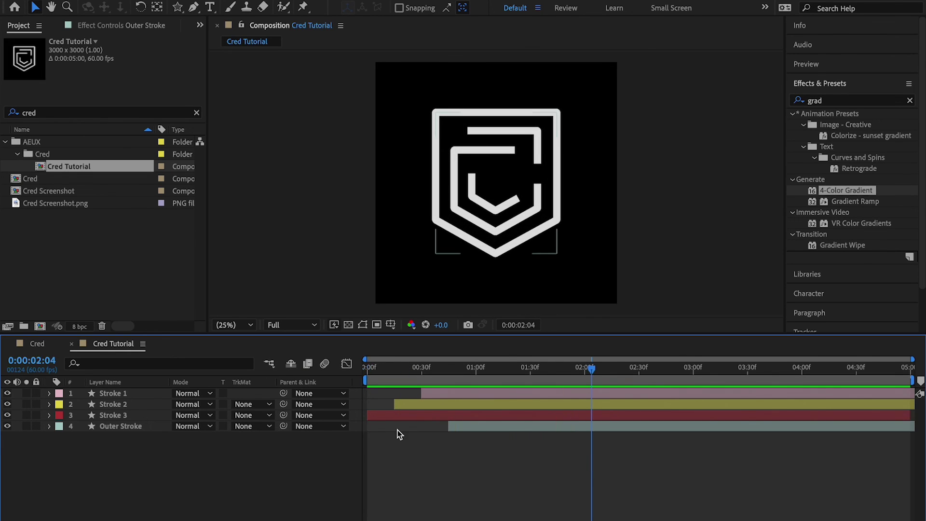
Show Outer Stroke's keyframes and move its second Opacity keyframe to 0:00:02:15, in line with the last Scale keyframe.
left_click(491, 428)
key("u")
left_click(503, 448)
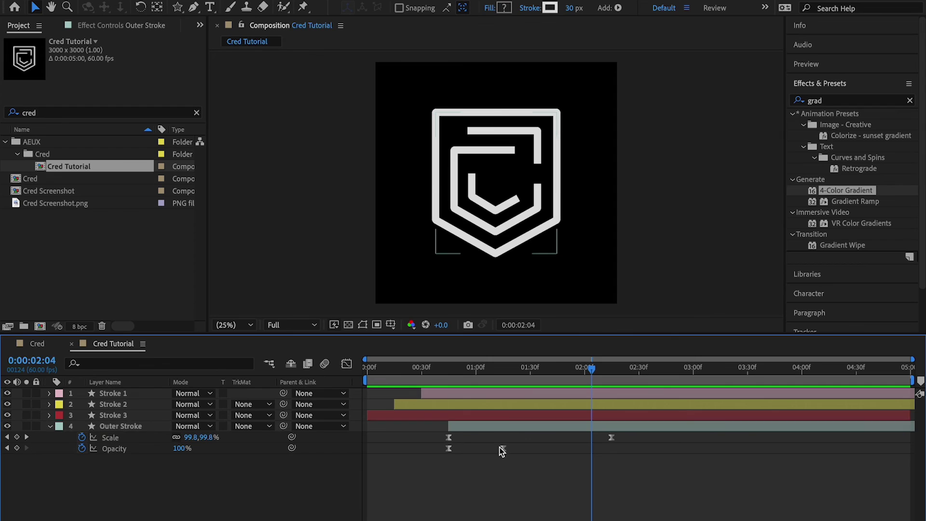
left_click_drag(503, 448, 611, 449)
left_click(526, 487)
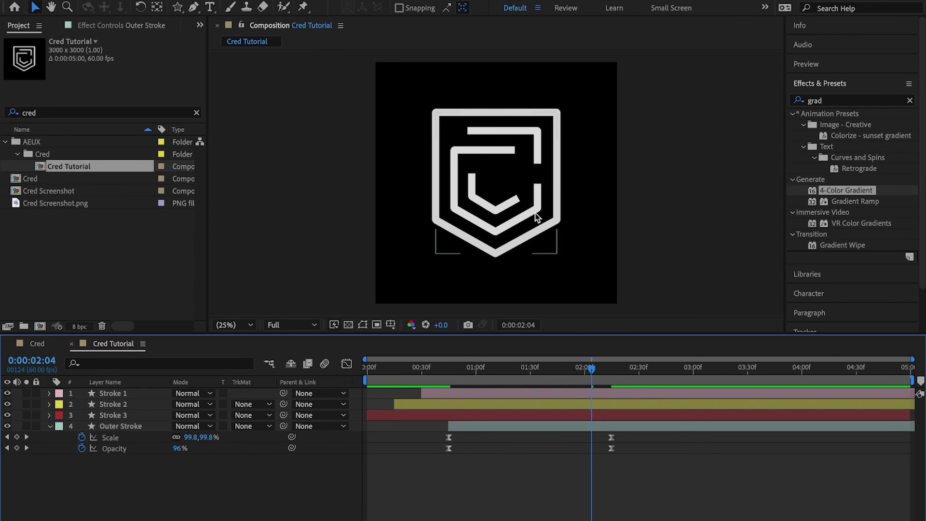
Play the animation repeatedly from the start to check the longer fade-in of the outer stroke.
left_click_drag(427, 379, 263, 374)
key("space")
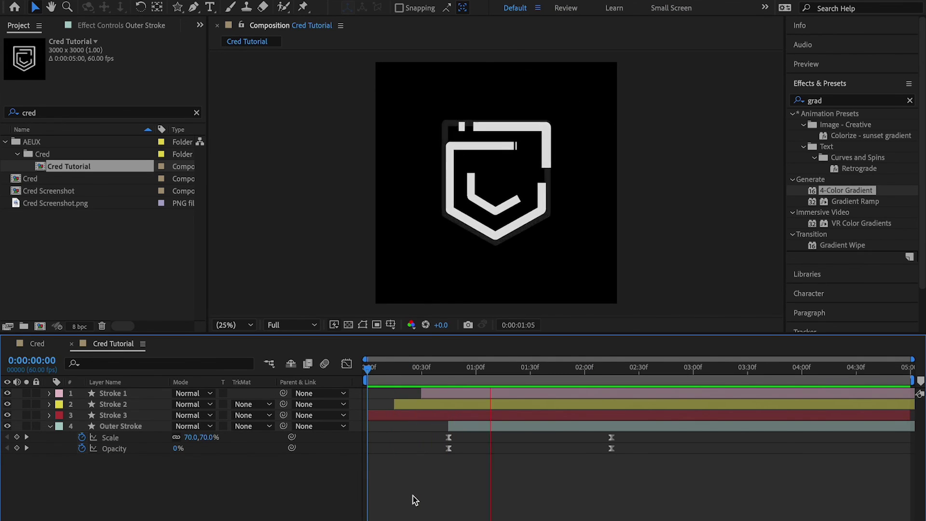
key("space")
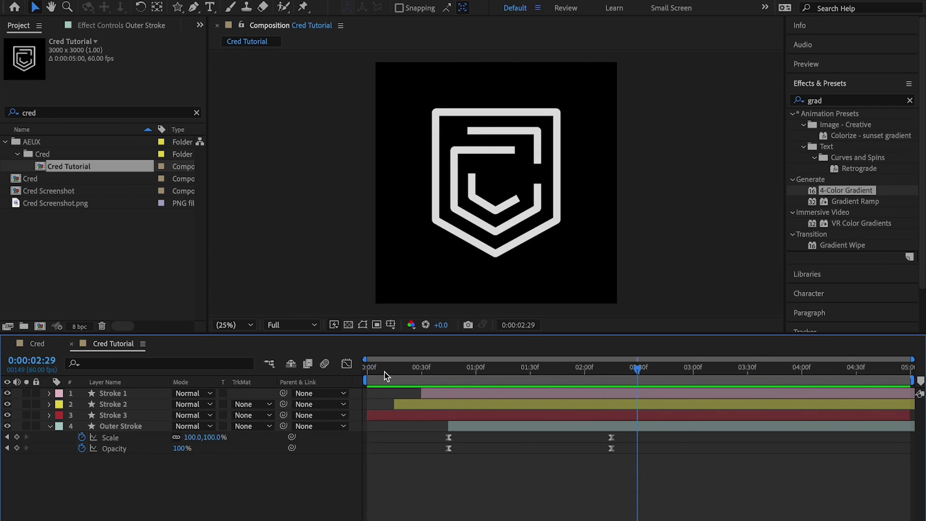
key("Home")
key("space")
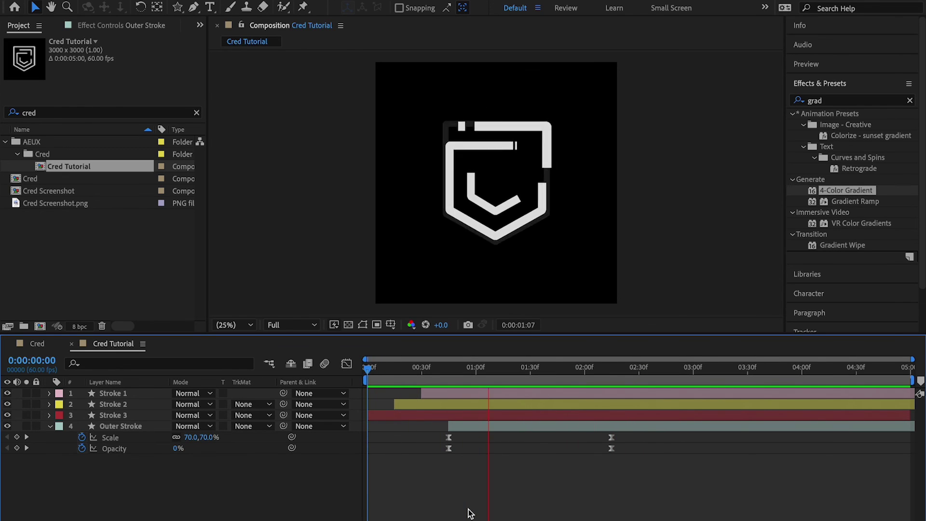
key("space")
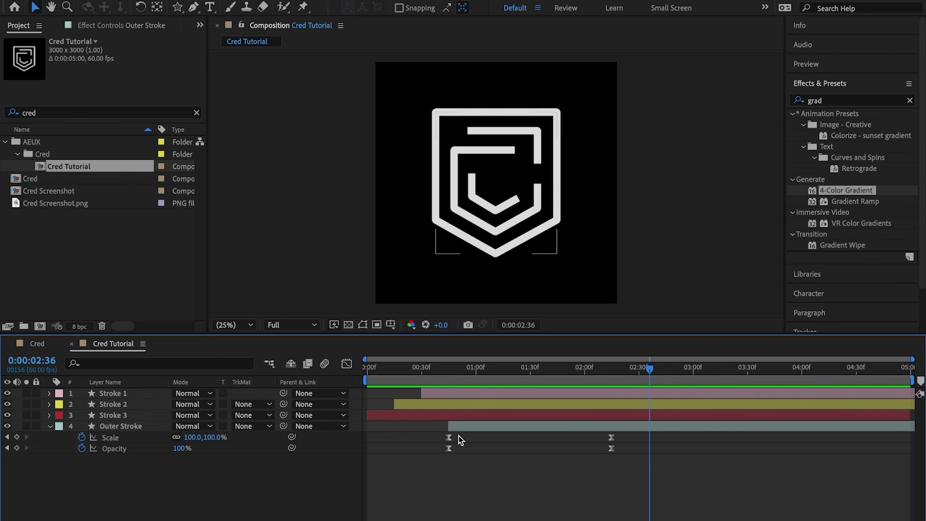
key("Home")
key("space")
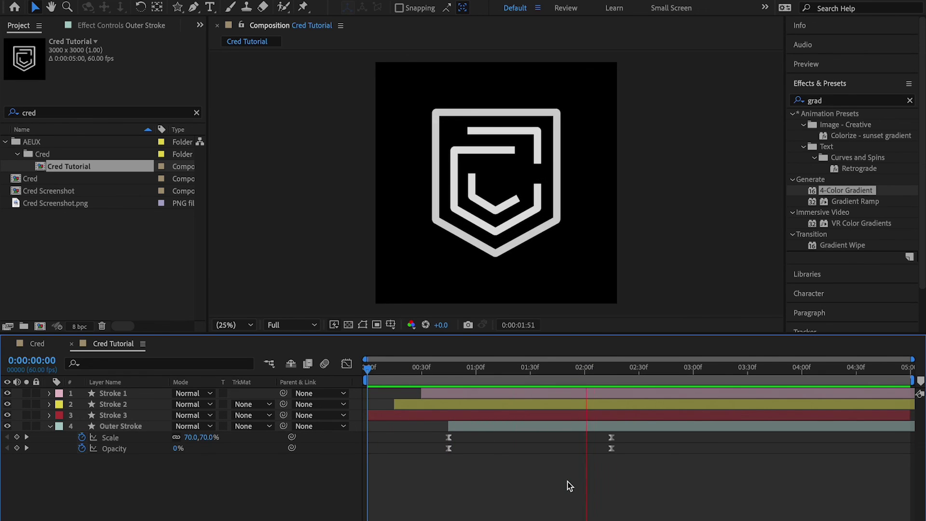
key("space")
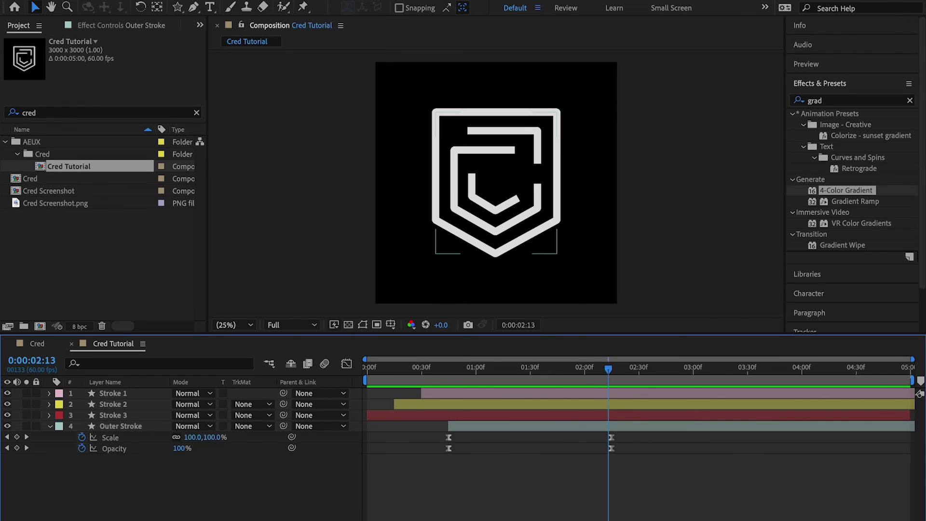
Render a preview of the Cred Tutorial composition in the LottieFiles extension, check its playback and file size, and close the extension.
left_click(398, 2)
mouse_move(482, 53)
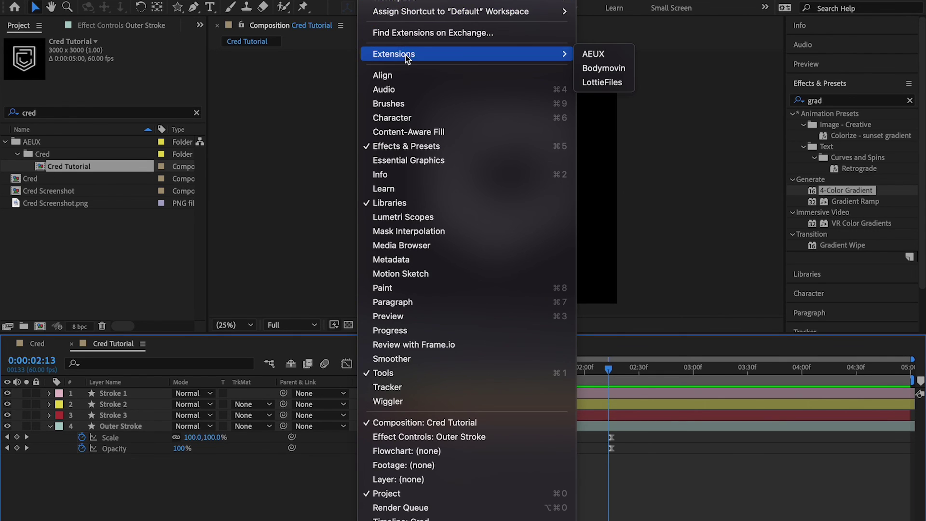
left_click(601, 82)
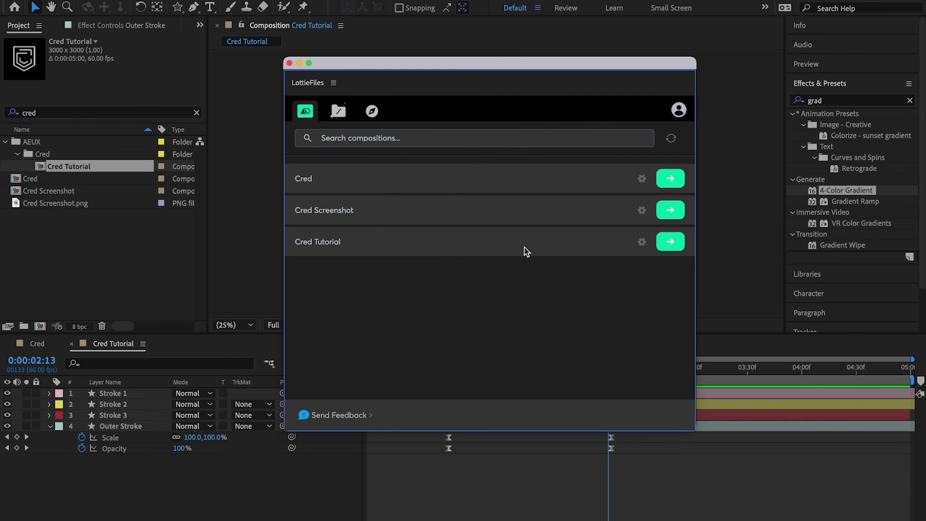
left_click(668, 243)
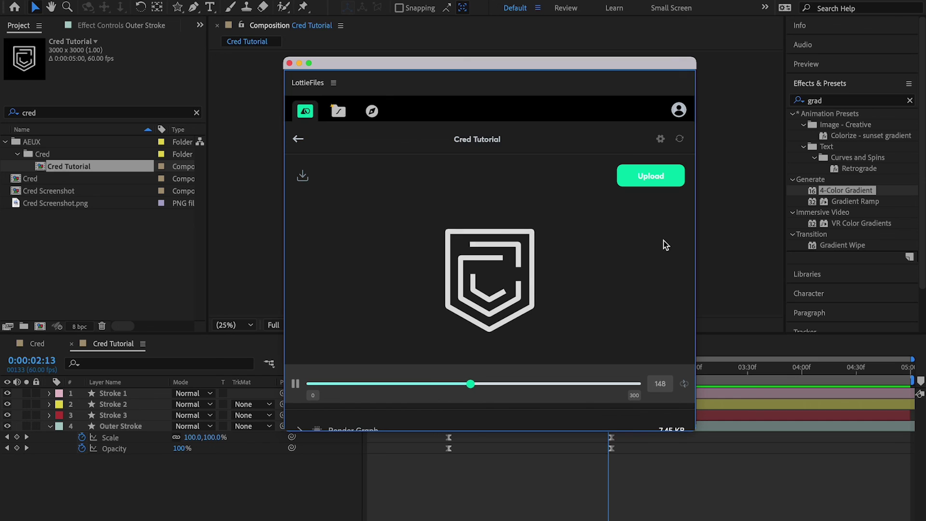
scroll(666, 244, "down", 1)
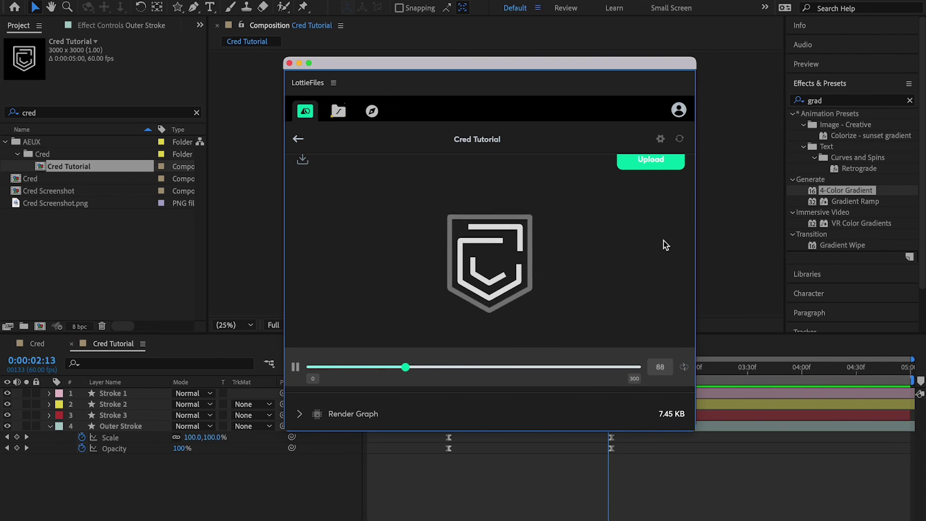
left_click(289, 64)
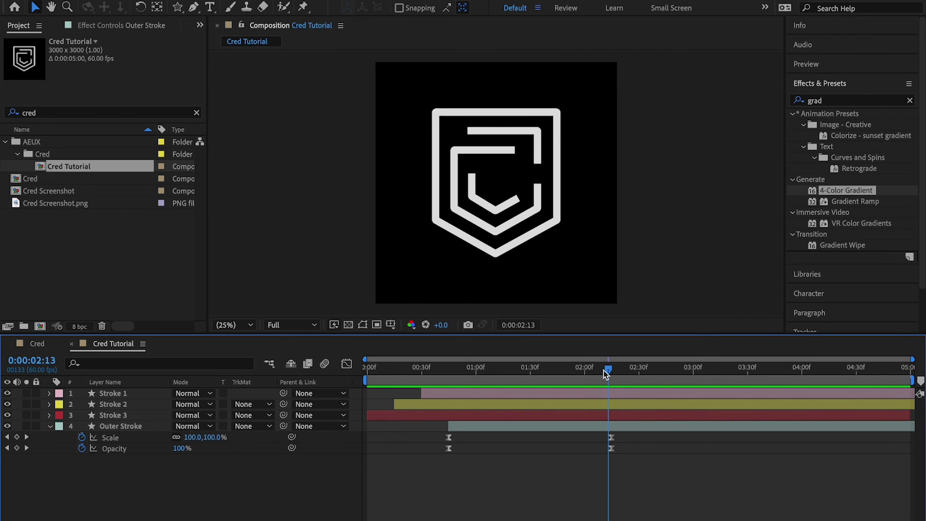
Trim the composition to a work area ending at 0:00:02:15 and play it from the start.
mouse_move(607, 370)
left_mouse_down()
mouse_move(723, 370)
mouse_move(617, 369)
left_mouse_up()
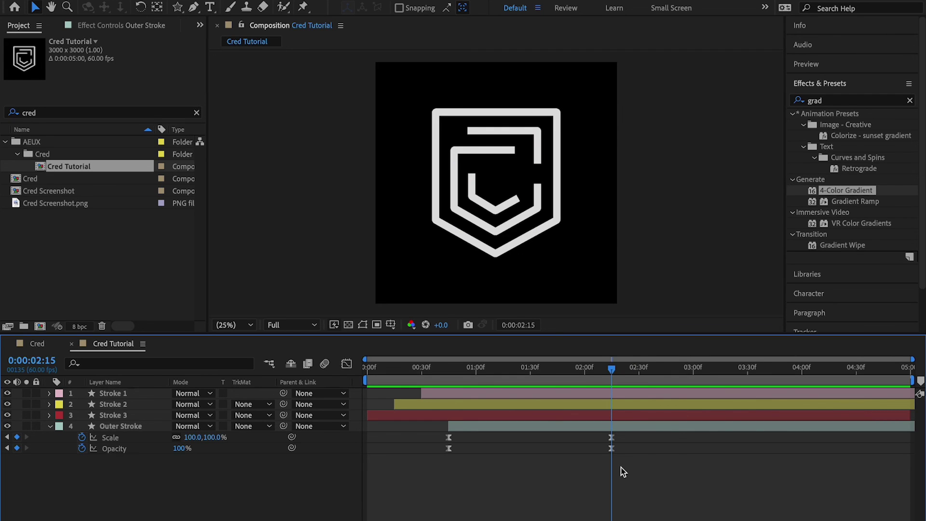
key("n")
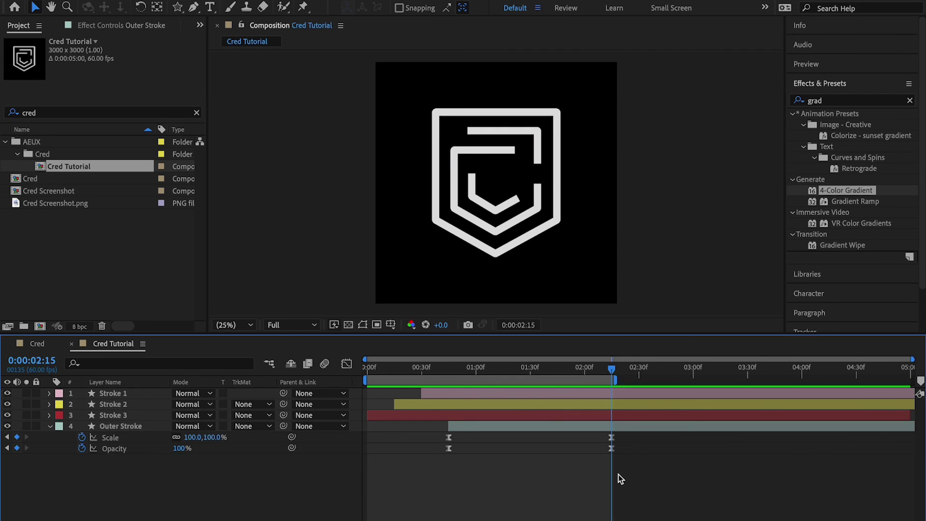
right_click(576, 381)
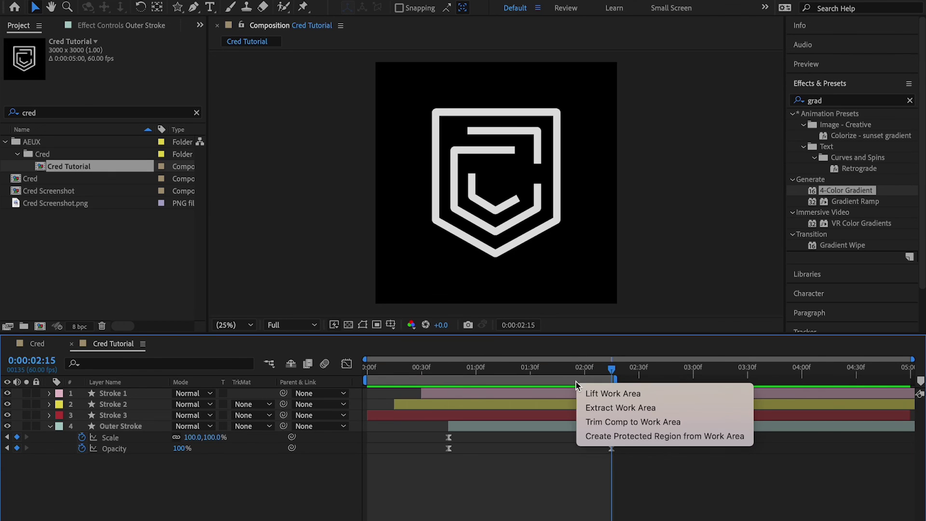
left_click(627, 422)
left_click(419, 372)
key("Home")
key("space")
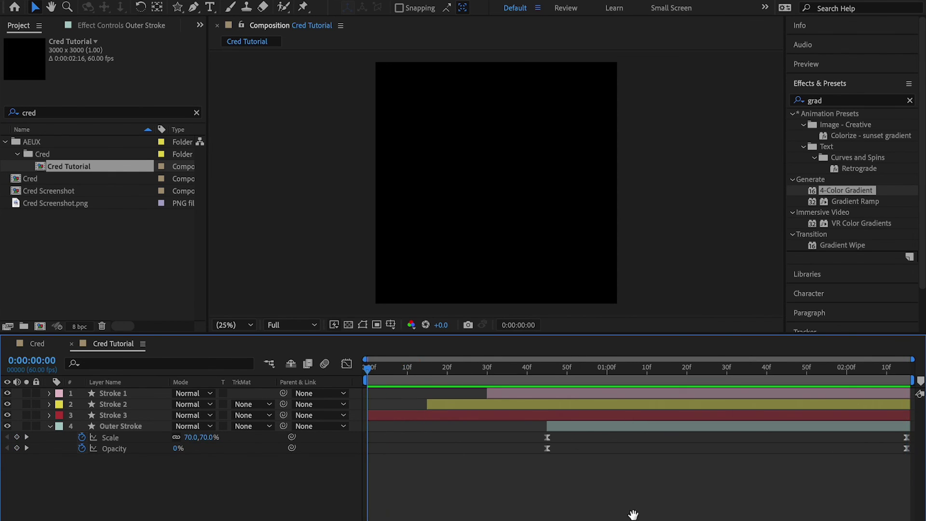